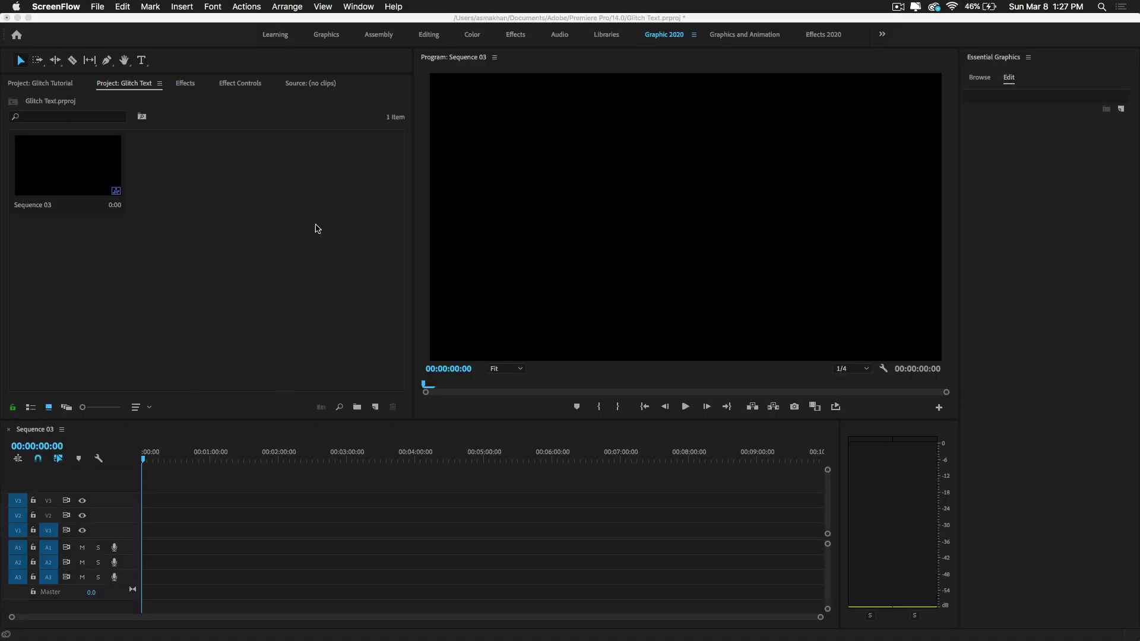
# Bring the Premiere Pro window with the Glitch Text project to the front.
pyautogui.click(143, 63)
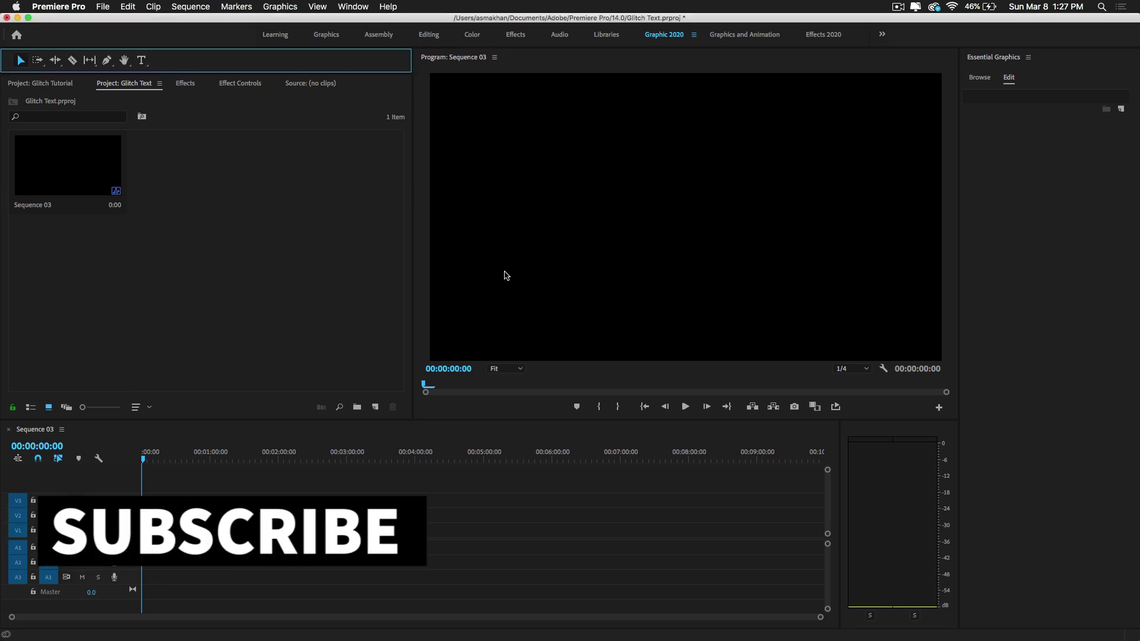
# Type the title 'GLITCH' in capitals onto the black frame of Sequence 03.
pyautogui.press('t')
pyautogui.click(532, 270)
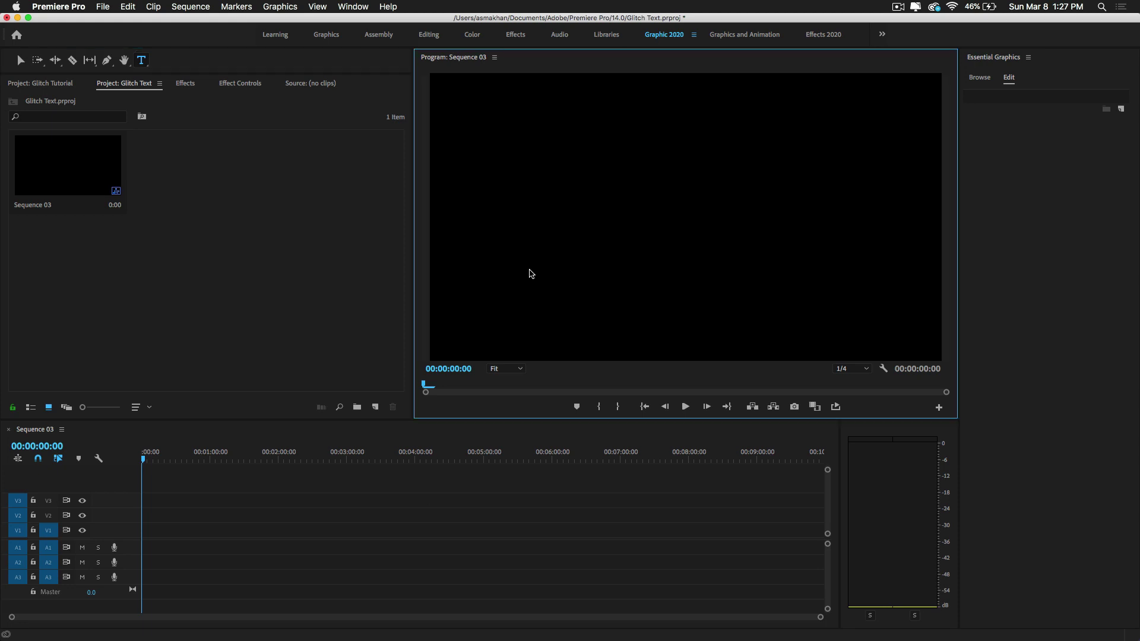
pyautogui.press('shift')
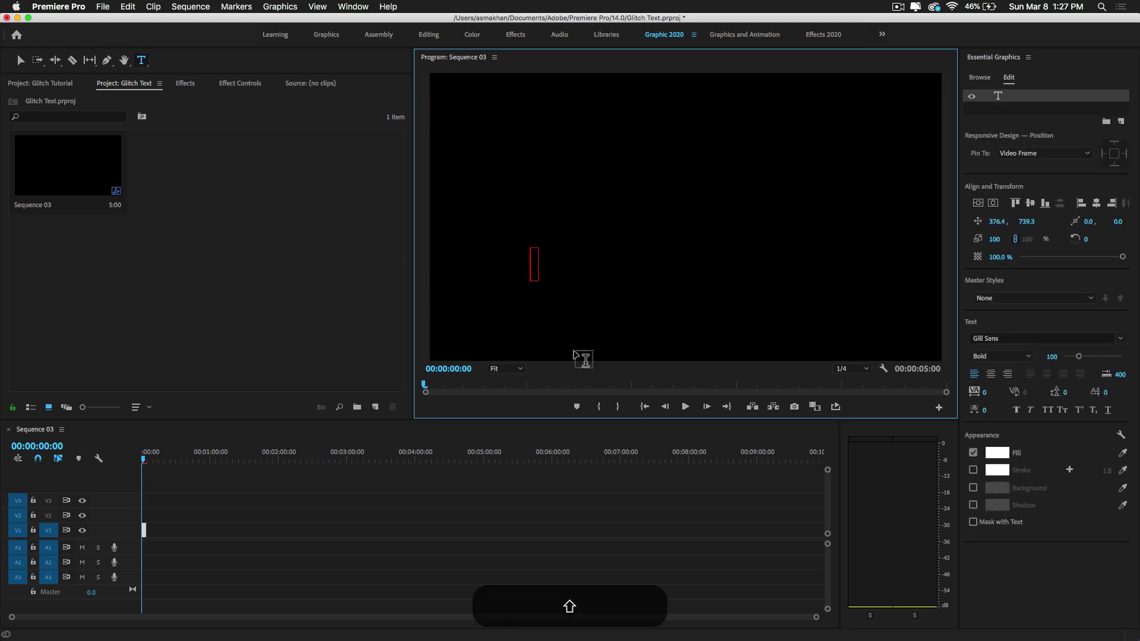
pyautogui.write('GLI')
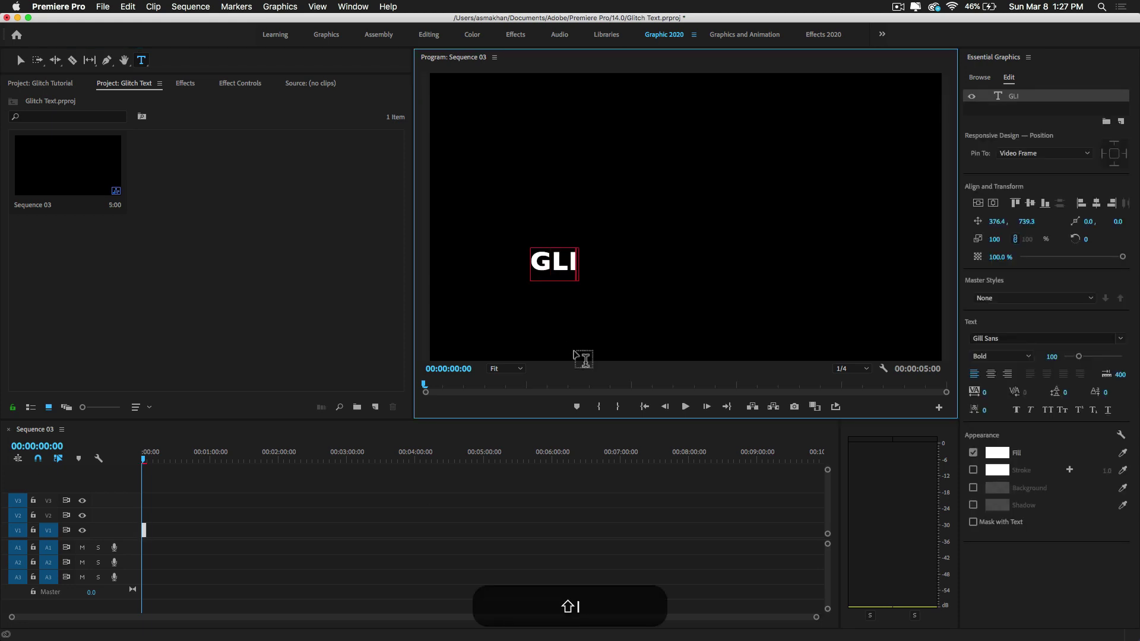
pyautogui.write('TCH')
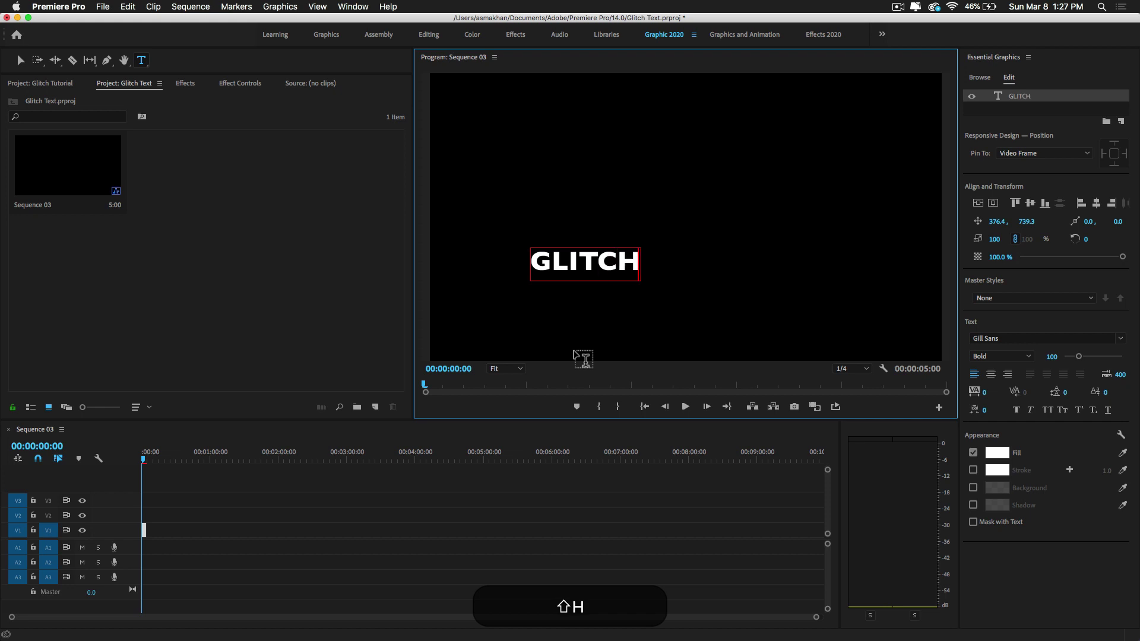
# Scale the GLITCH text to 366 and centre it horizontally and vertically in the frame.
pyautogui.click(21, 60)
pyautogui.moveTo(653, 246); pyautogui.dragTo(865, 148)
pyautogui.moveTo(823, 238); pyautogui.dragTo(771, 228)
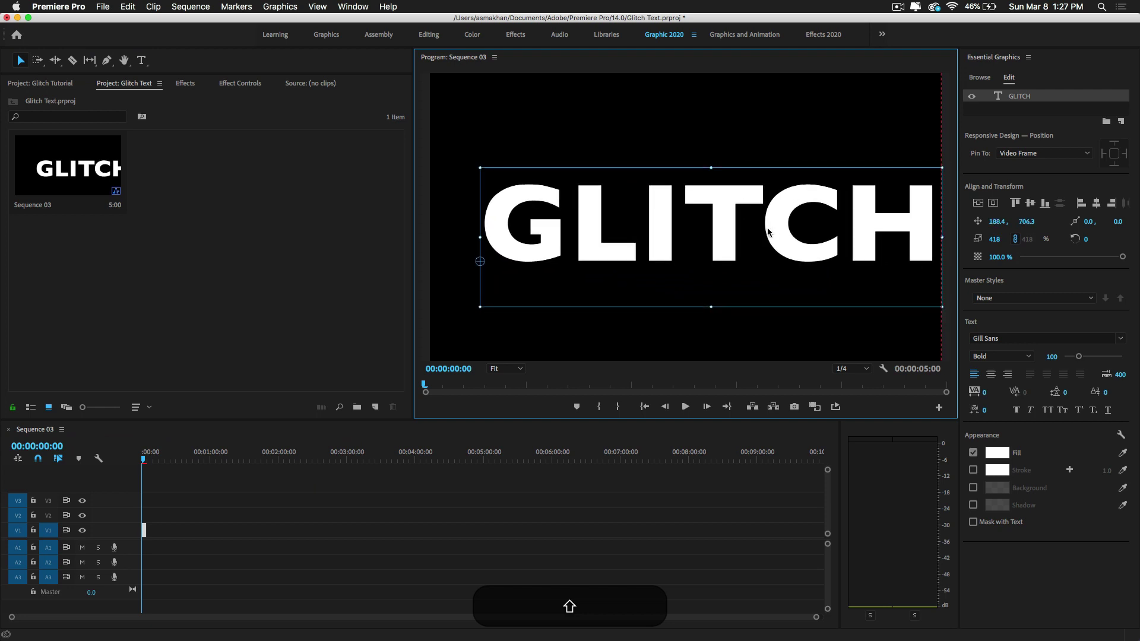
pyautogui.click(977, 203)
pyautogui.click(993, 203)
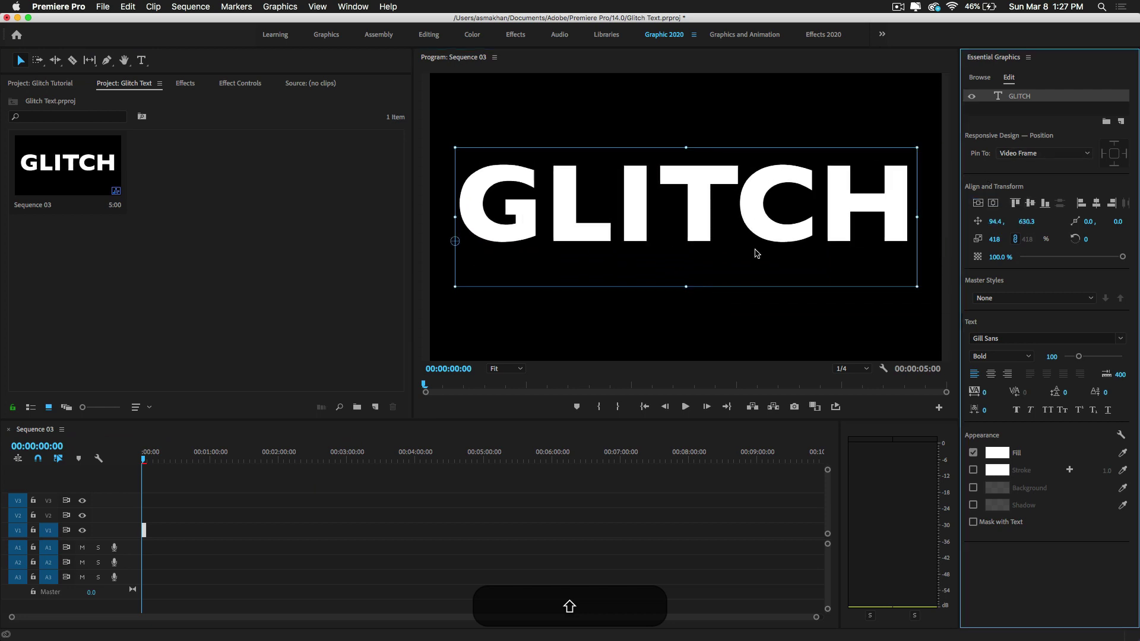
pyautogui.moveTo(917, 148); pyautogui.dragTo(868, 156)
pyautogui.moveTo(722, 205); pyautogui.dragTo(750, 224)
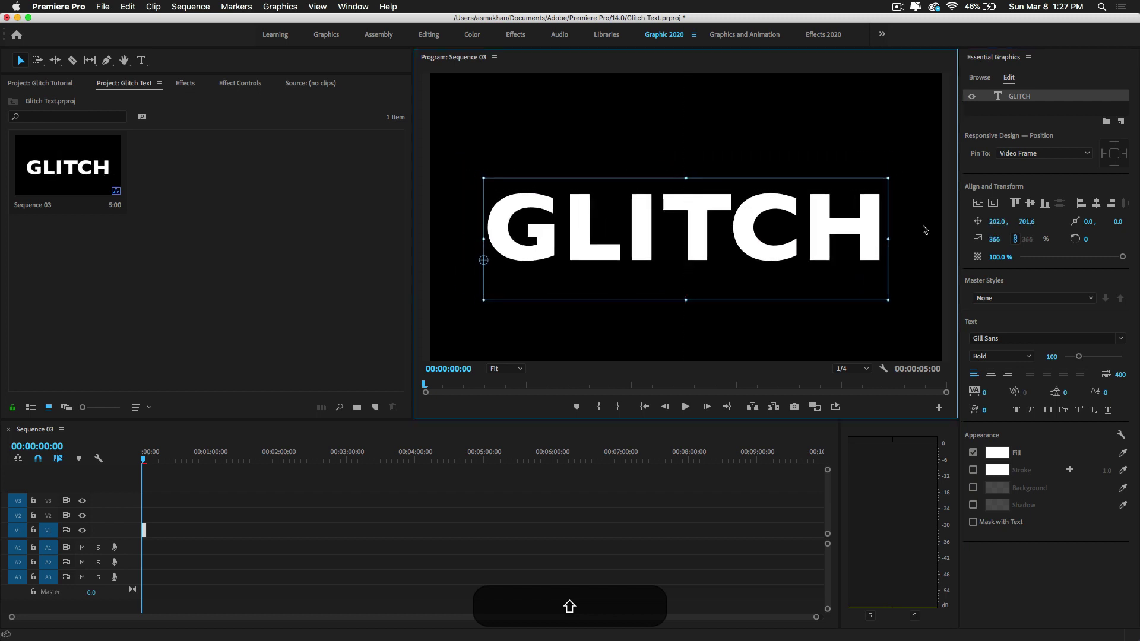
pyautogui.click(978, 203)
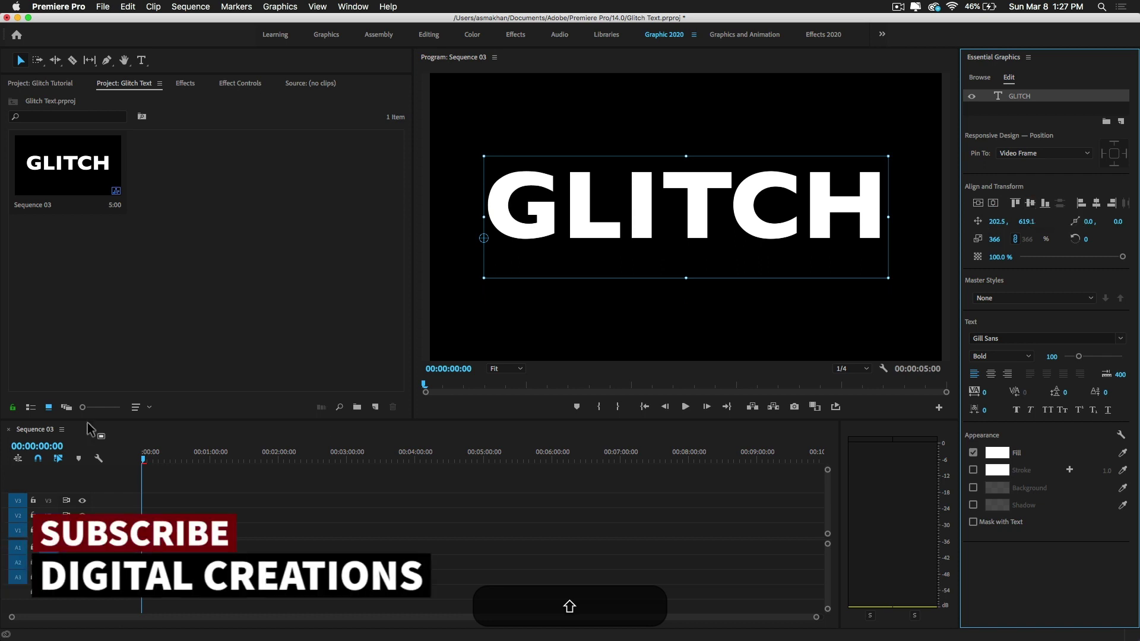
# Zoom the timeline in on the GLITCH clip and give it a Purple label.
pyautogui.hotkey('shift', '=')
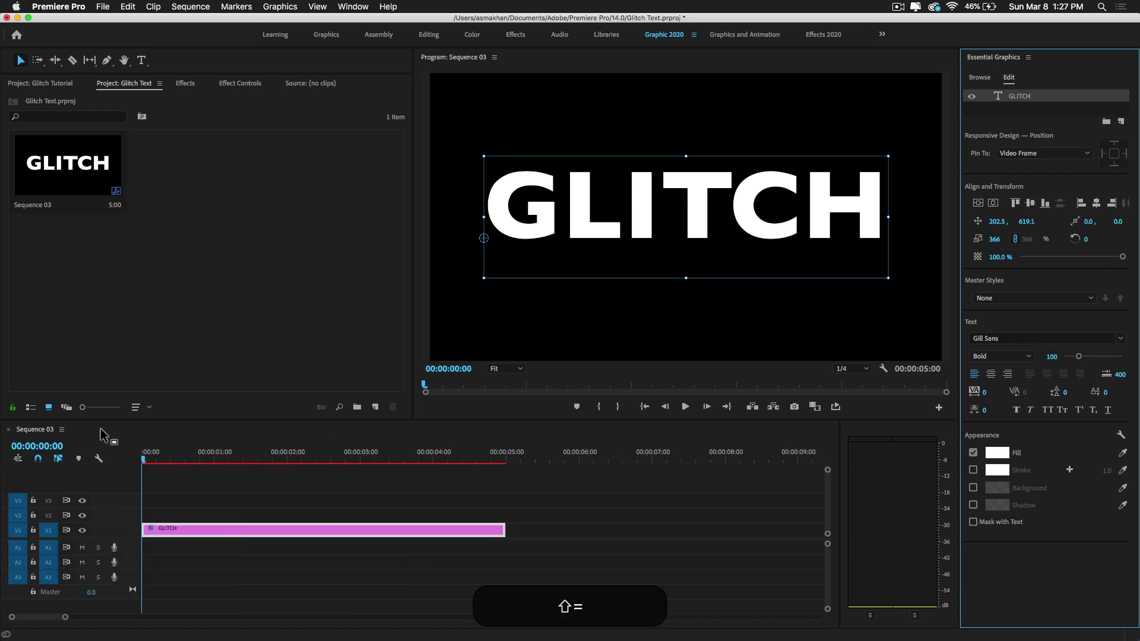
pyautogui.moveTo(168, 454); pyautogui.dragTo(142, 453)
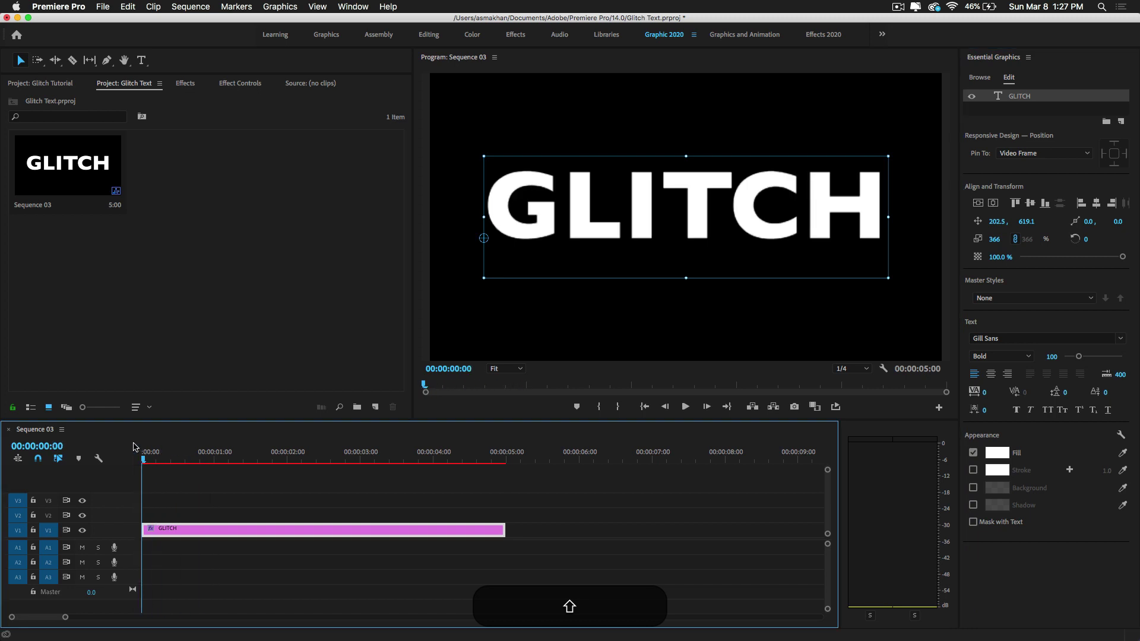
pyautogui.rightClick(209, 532)
pyautogui.moveTo(262, 412)
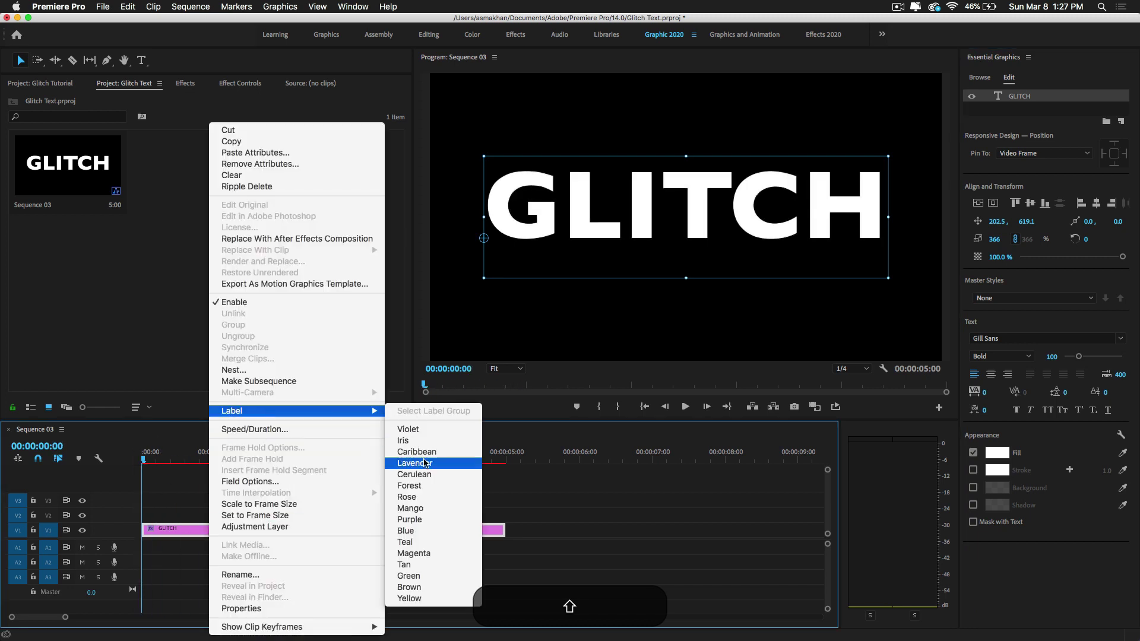
pyautogui.click(418, 530)
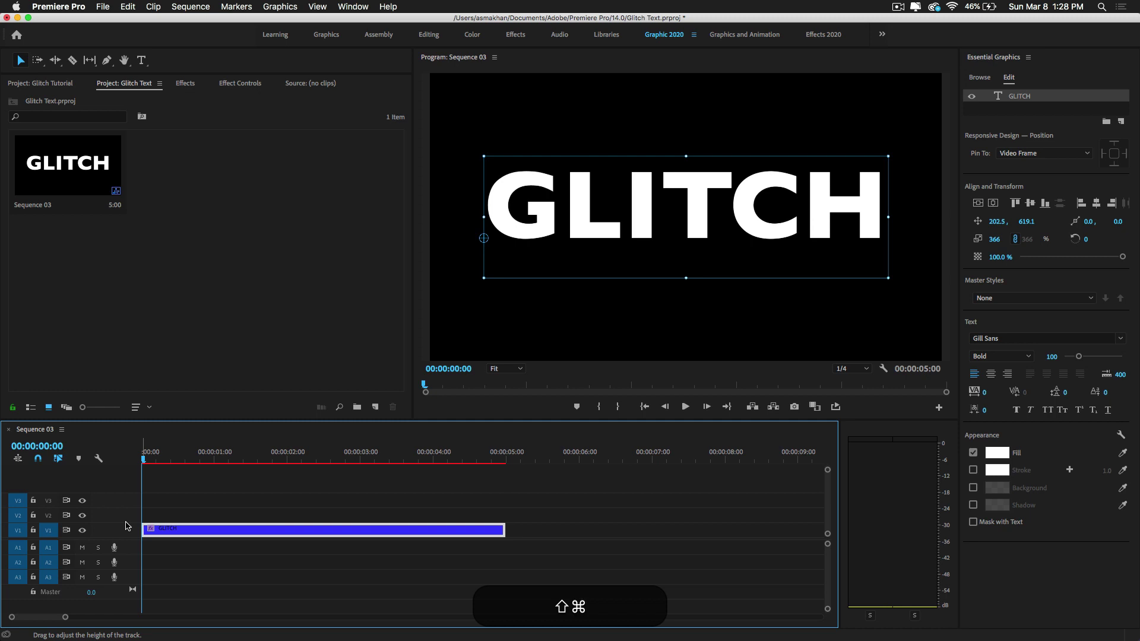
# Make the video tracks taller and scrub through the title's opening frames.
pyautogui.press('super+equal')
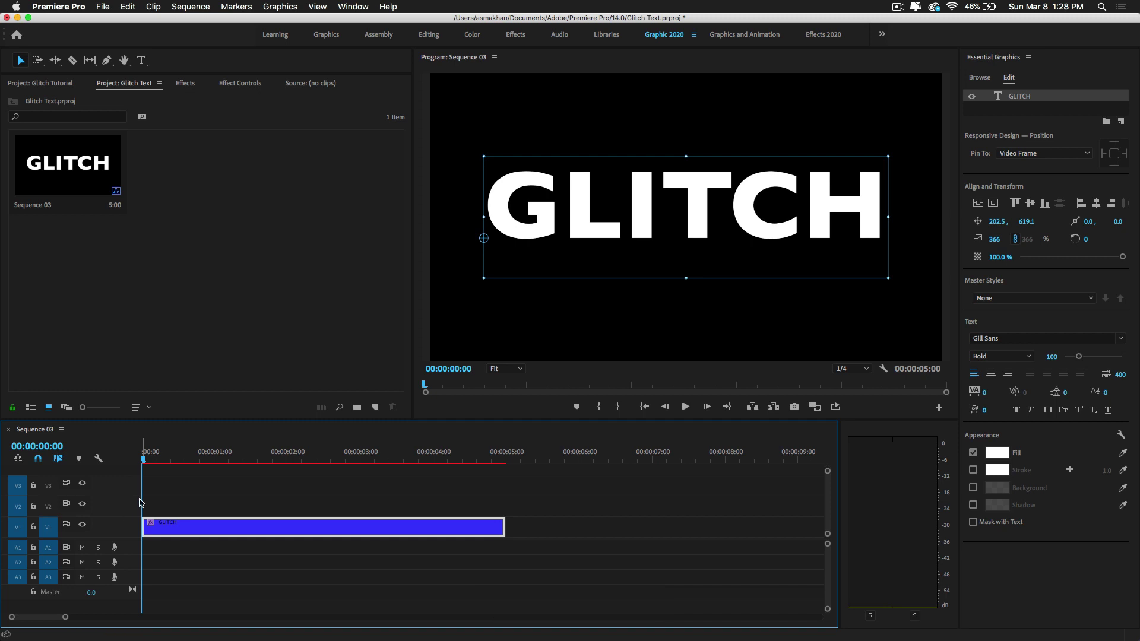
pyautogui.moveTo(157, 456); pyautogui.dragTo(132, 461)
pyautogui.moveTo(153, 458)
pyautogui.mouseDown()
pyautogui.moveTo(187, 464)
pyautogui.moveTo(142, 461)
pyautogui.moveTo(162, 462)
pyautogui.mouseUp()
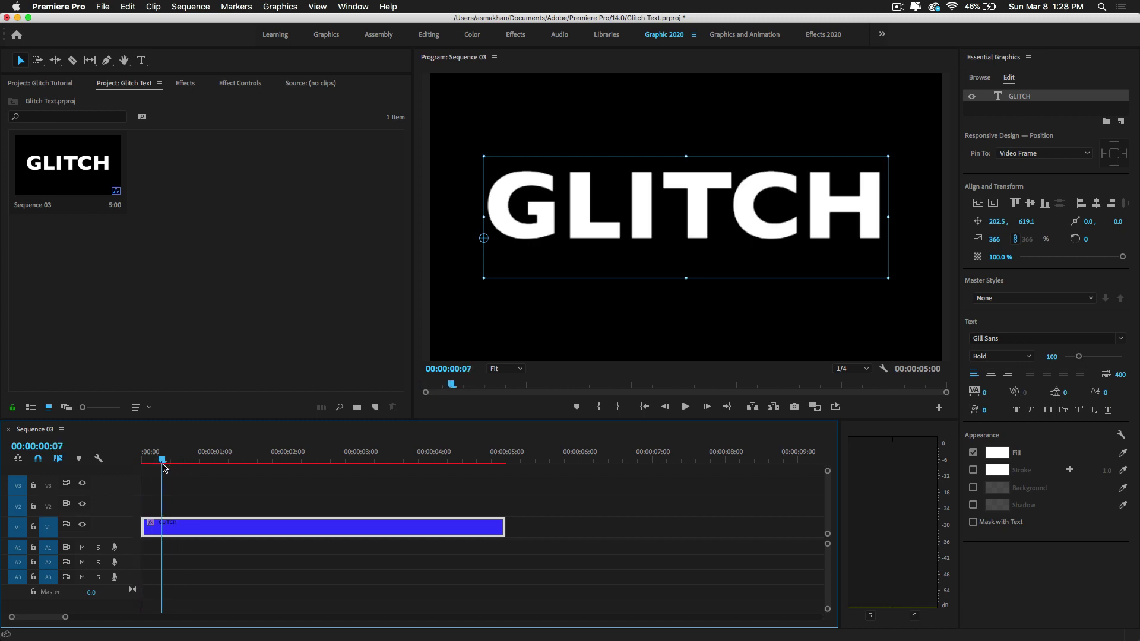
# Keyframe GLITCH's Scale and Position, shrinking it at 17 frames with a Position keyframe there.
pyautogui.click(239, 83)
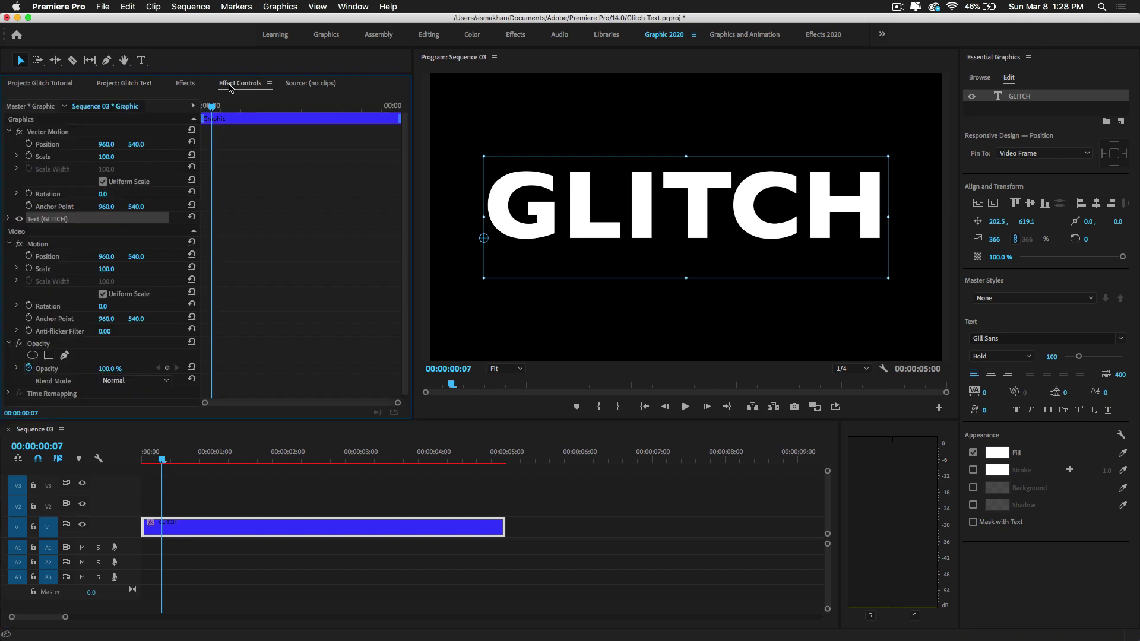
pyautogui.click(29, 157)
pyautogui.click(29, 145)
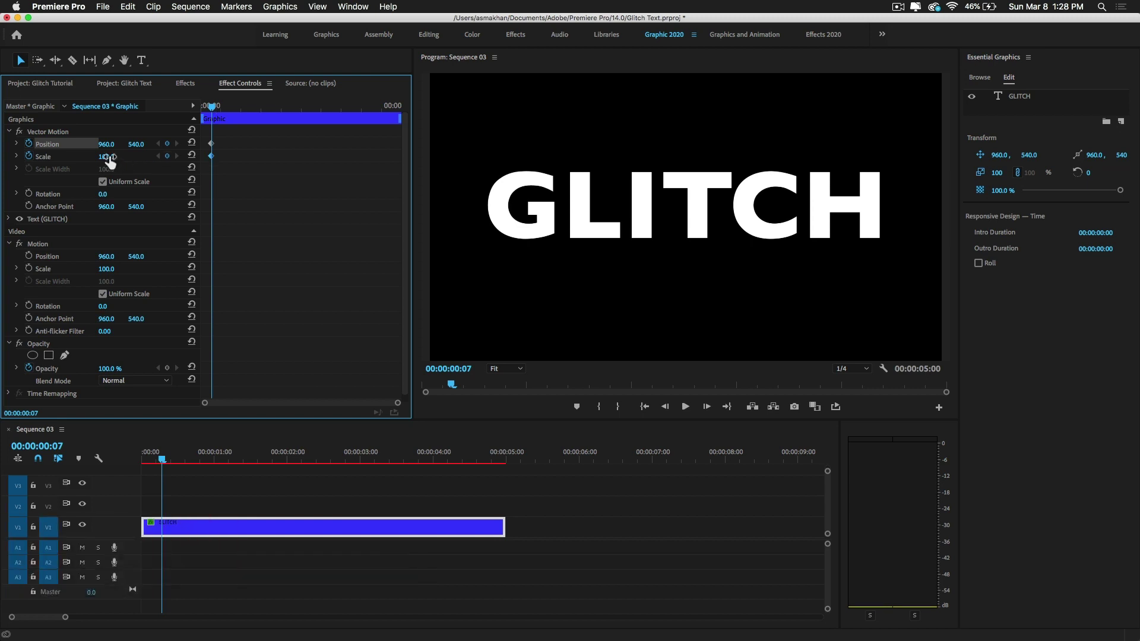
pyautogui.moveTo(110, 158); pyautogui.dragTo(67, 158)
pyautogui.moveTo(216, 111); pyautogui.dragTo(228, 110)
pyautogui.moveTo(105, 157); pyautogui.dragTo(134, 153)
pyautogui.click(167, 145)
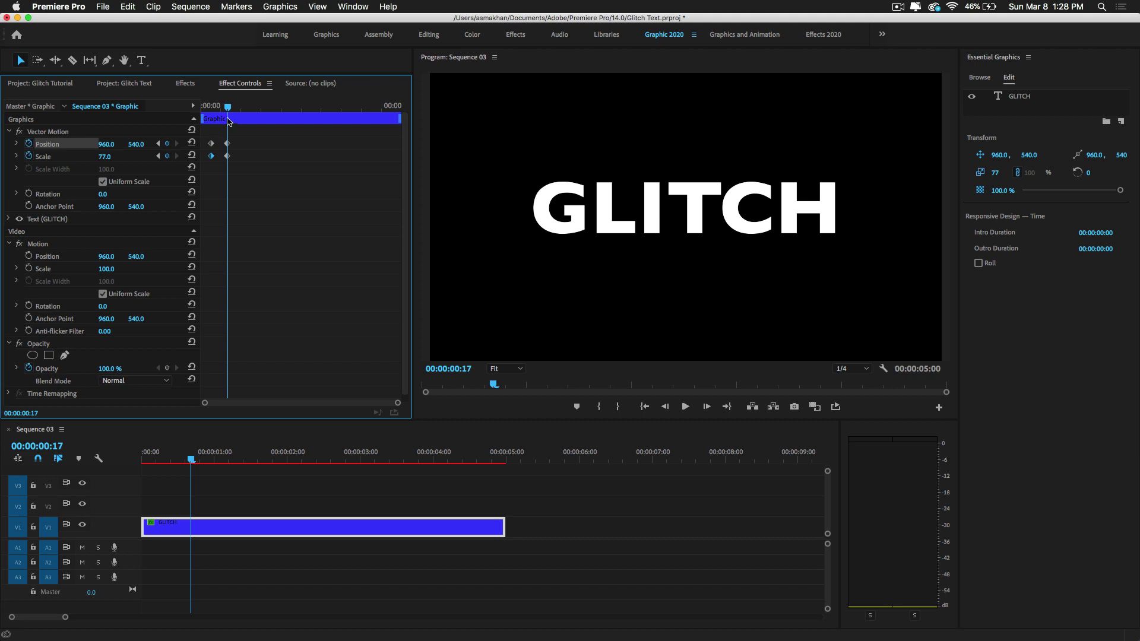
# At 1:03, move GLITCH down-right to 1588, 835 at scale 24.
pyautogui.moveTo(228, 108); pyautogui.dragTo(245, 108)
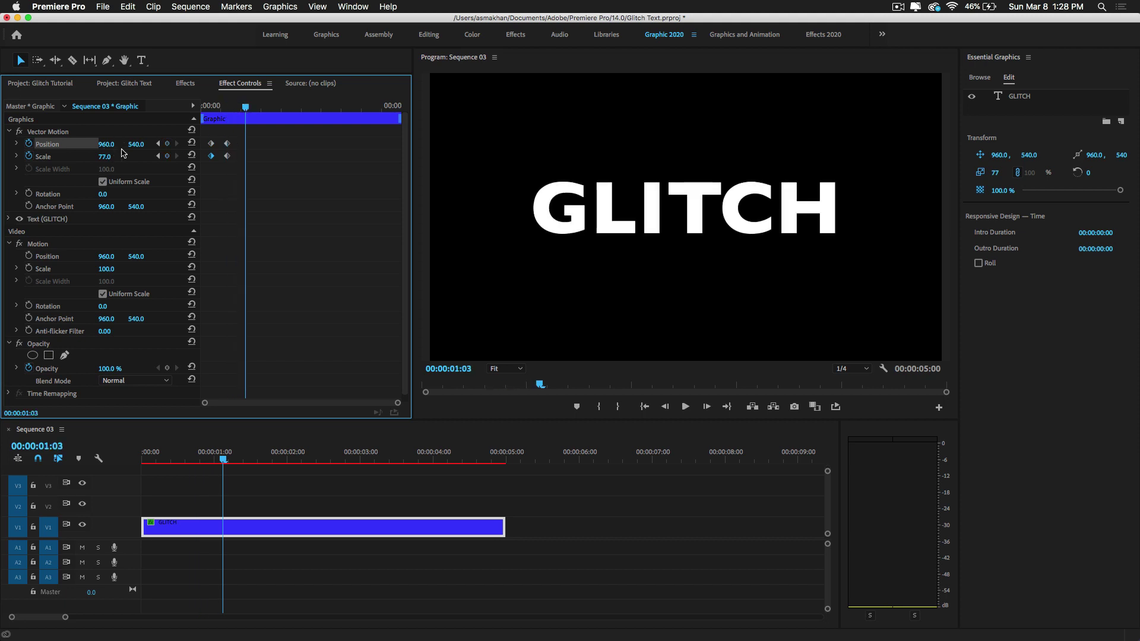
pyautogui.moveTo(136, 150); pyautogui.dragTo(242, 150)
pyautogui.moveTo(107, 145); pyautogui.dragTo(255, 144)
pyautogui.moveTo(134, 145); pyautogui.dragTo(313, 144)
pyautogui.moveTo(205, 457)
pyautogui.mouseDown()
pyautogui.moveTo(157, 457)
pyautogui.moveTo(207, 451)
pyautogui.mouseUp()
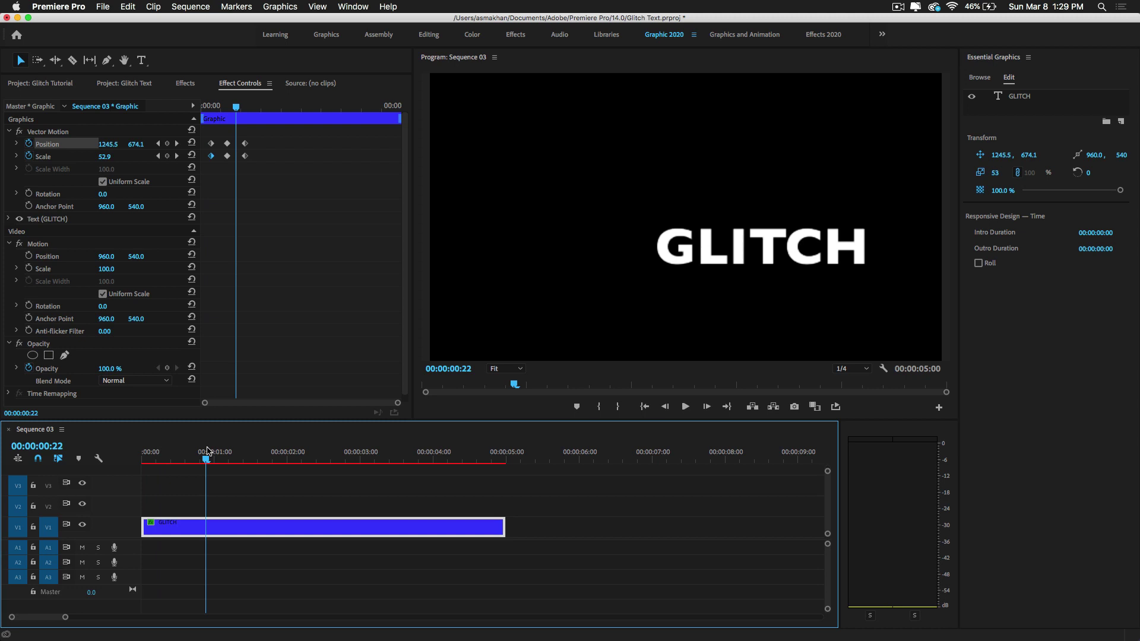
# Cut the GLITCH clip at 22 frames and select the second piece.
pyautogui.press('c')
pyautogui.click(208, 528)
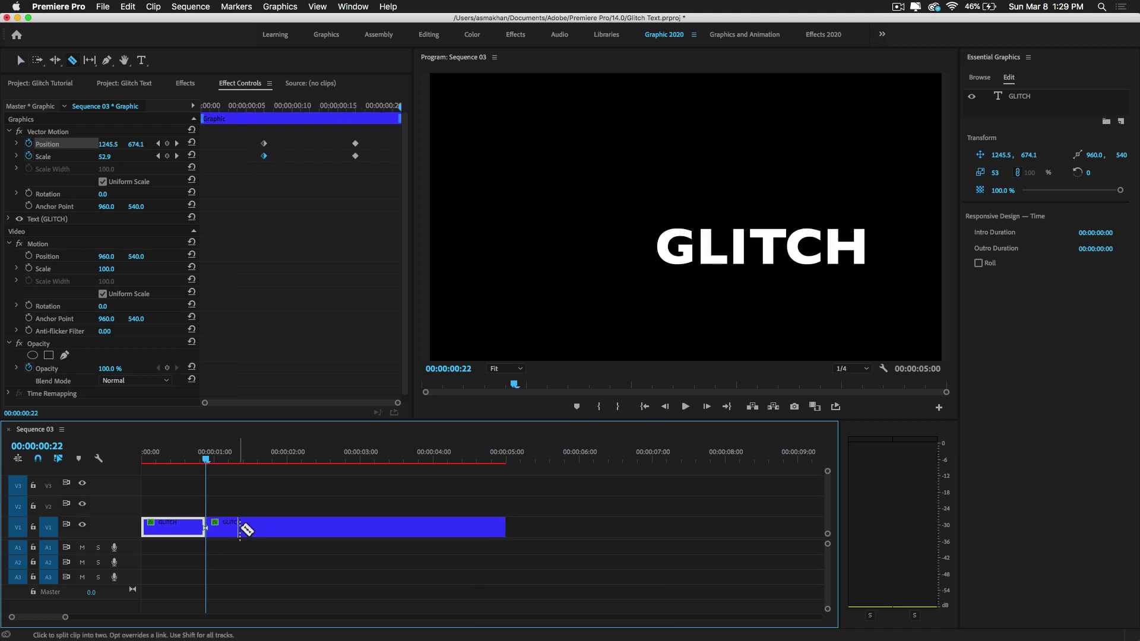
pyautogui.press('v')
pyautogui.click(241, 530)
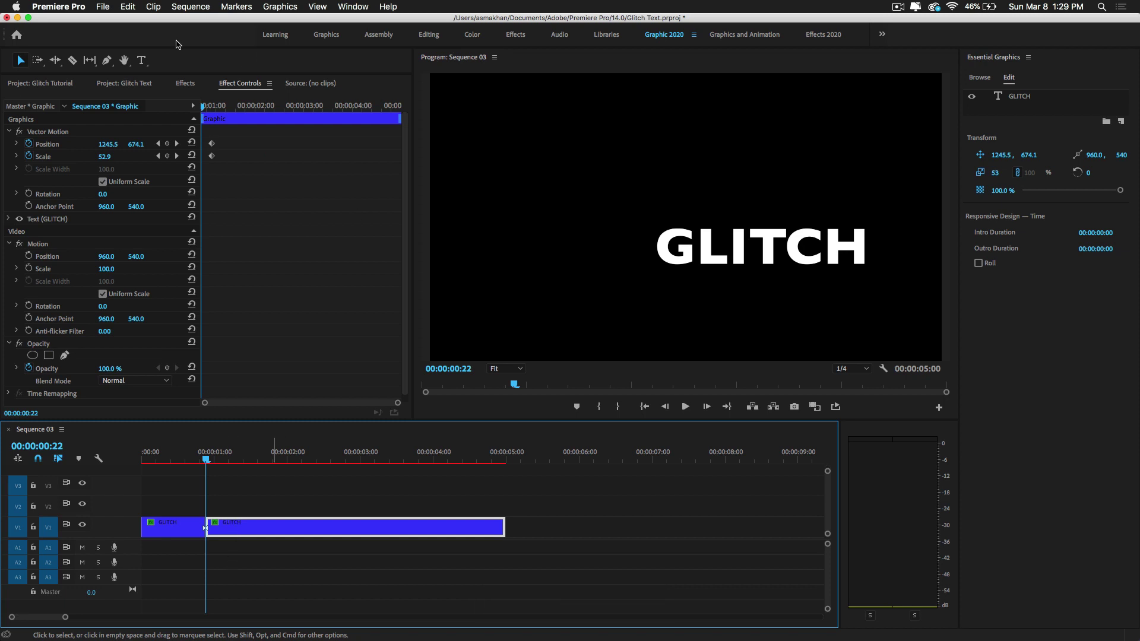
# Reset the second piece's Position and Scale, delete its keyframes and turn off the stopwatches.
pyautogui.click(191, 142)
pyautogui.click(191, 155)
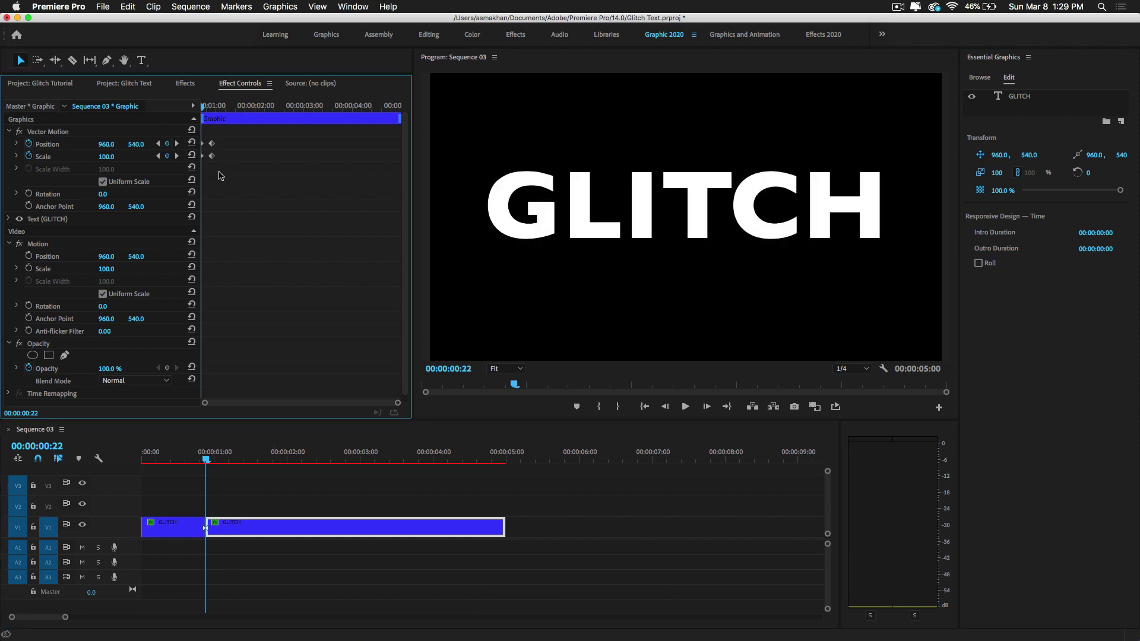
pyautogui.moveTo(224, 171); pyautogui.dragTo(200, 125)
pyautogui.press('BackSpace')
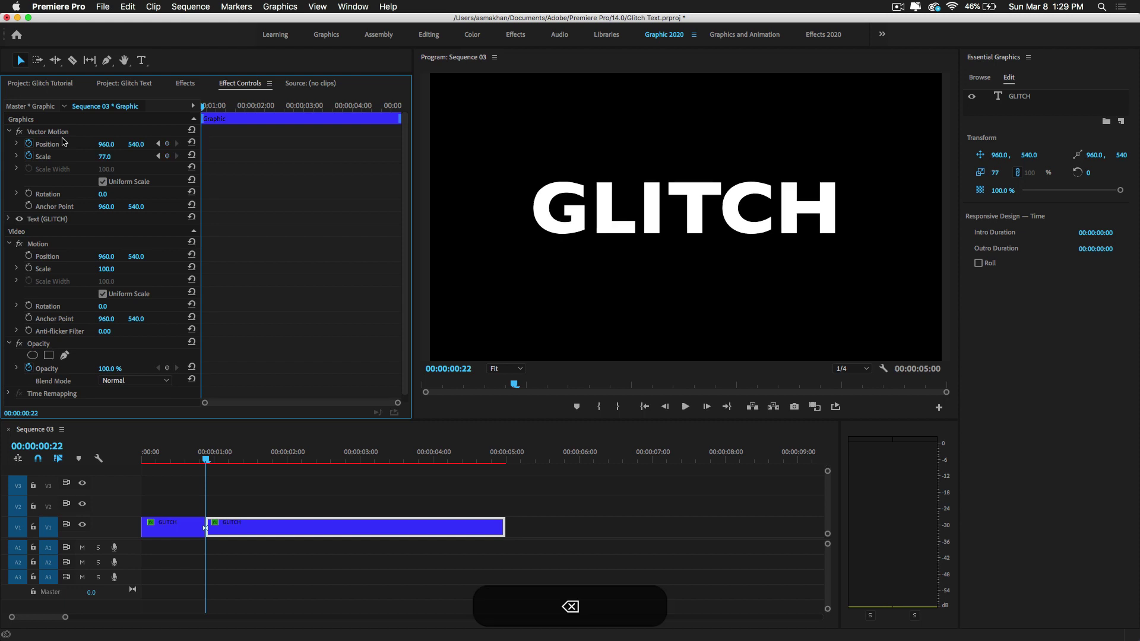
pyautogui.click(28, 156)
pyautogui.click(662, 347)
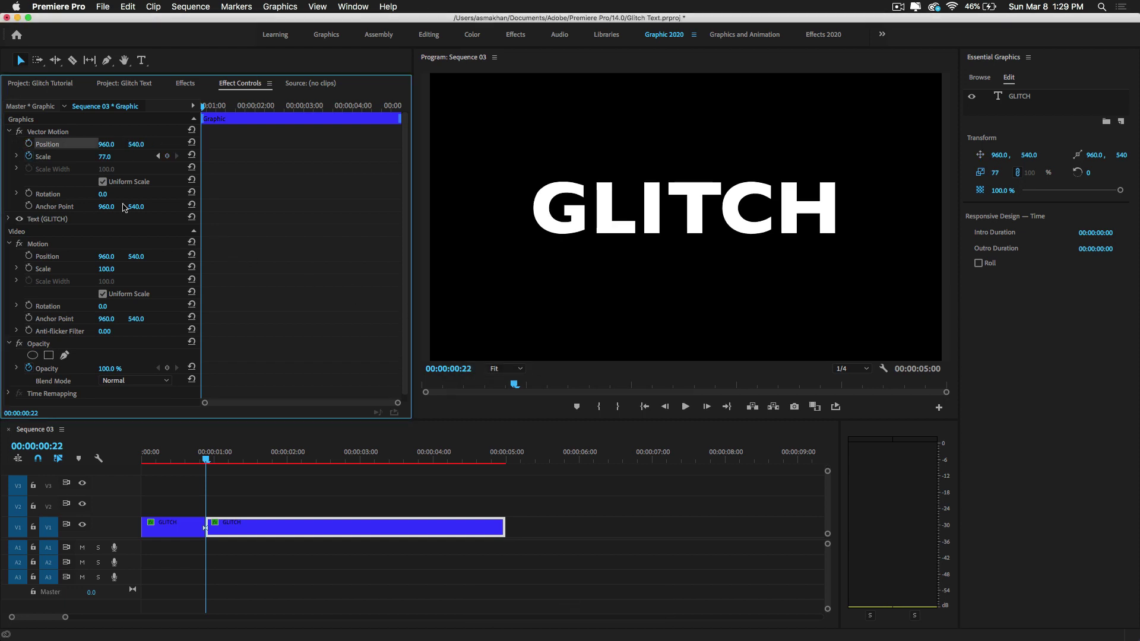
pyautogui.click(33, 157)
pyautogui.click(657, 346)
pyautogui.click(197, 458)
pyautogui.moveTo(176, 456); pyautogui.dragTo(220, 475)
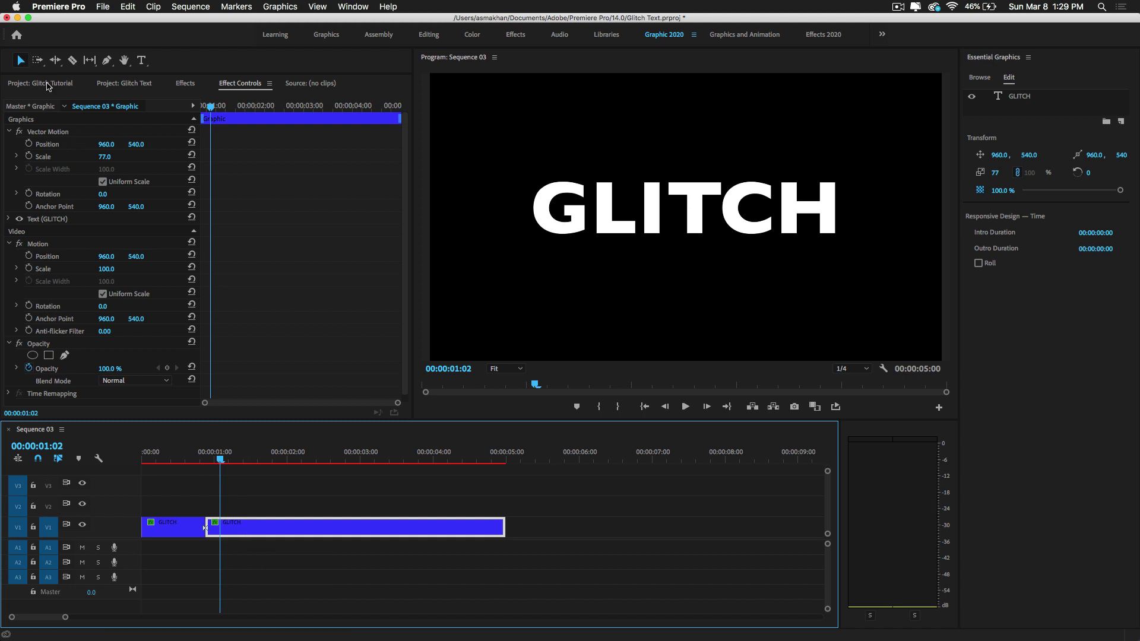
# Search effects for 'wave war' and apply Wave Warp to the second GLITCH piece.
pyautogui.click(132, 85)
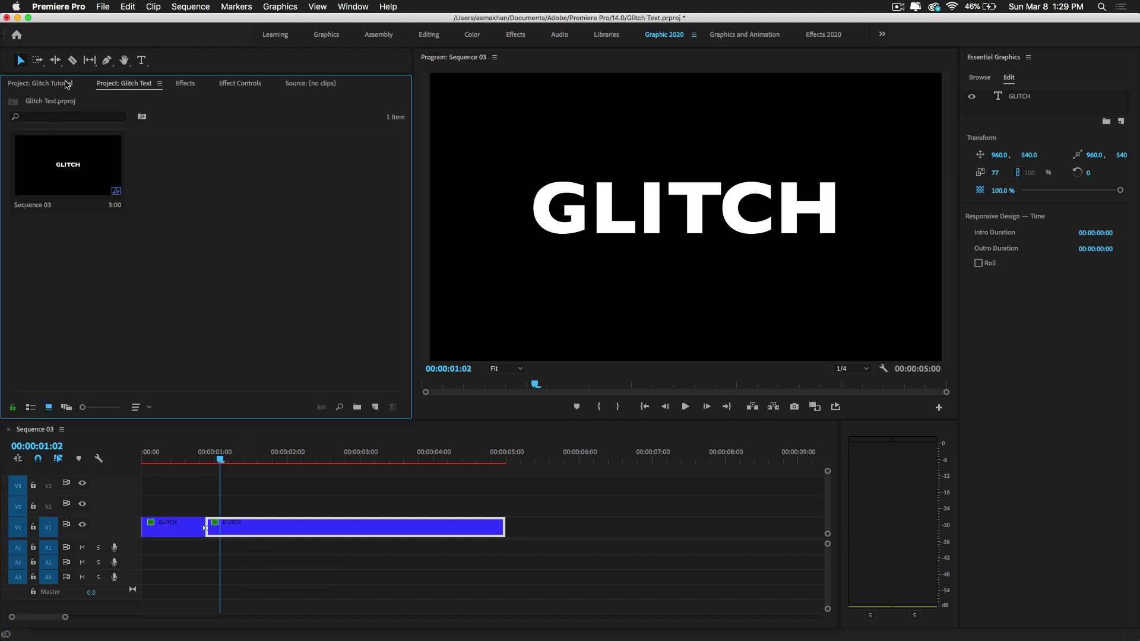
pyautogui.click(185, 84)
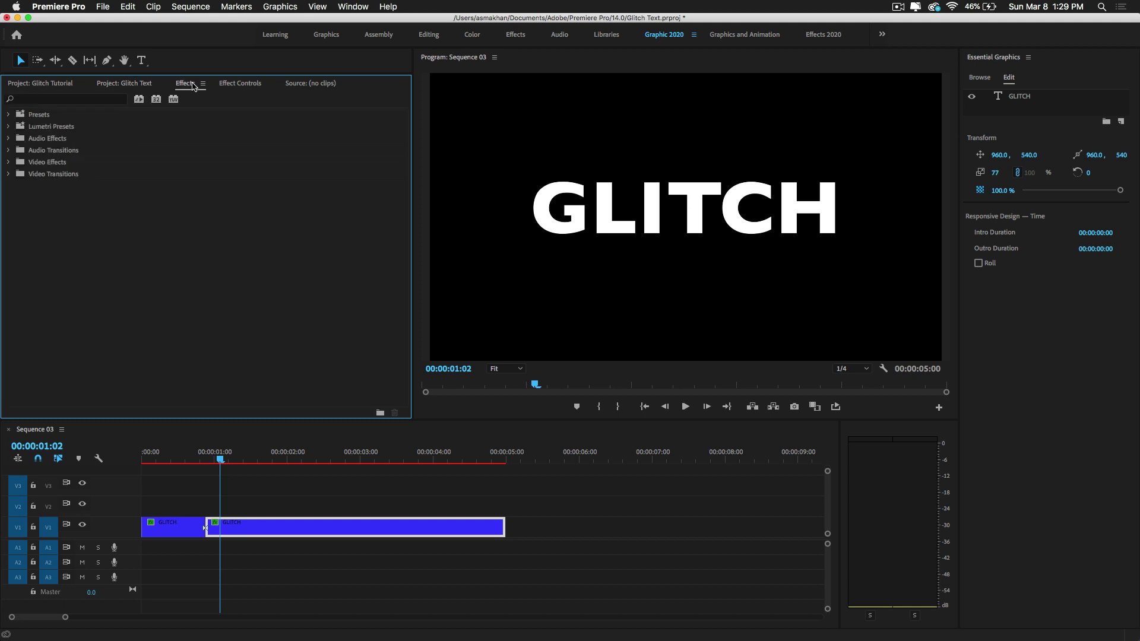
pyautogui.click(68, 99)
pyautogui.write('wa')
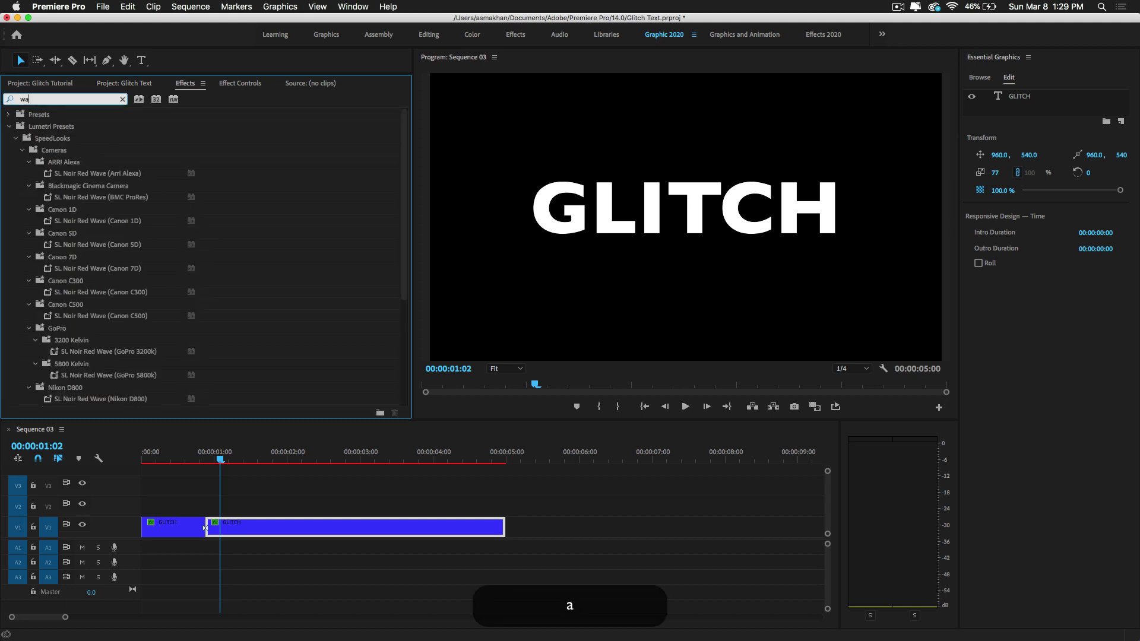
pyautogui.write('ve warp')
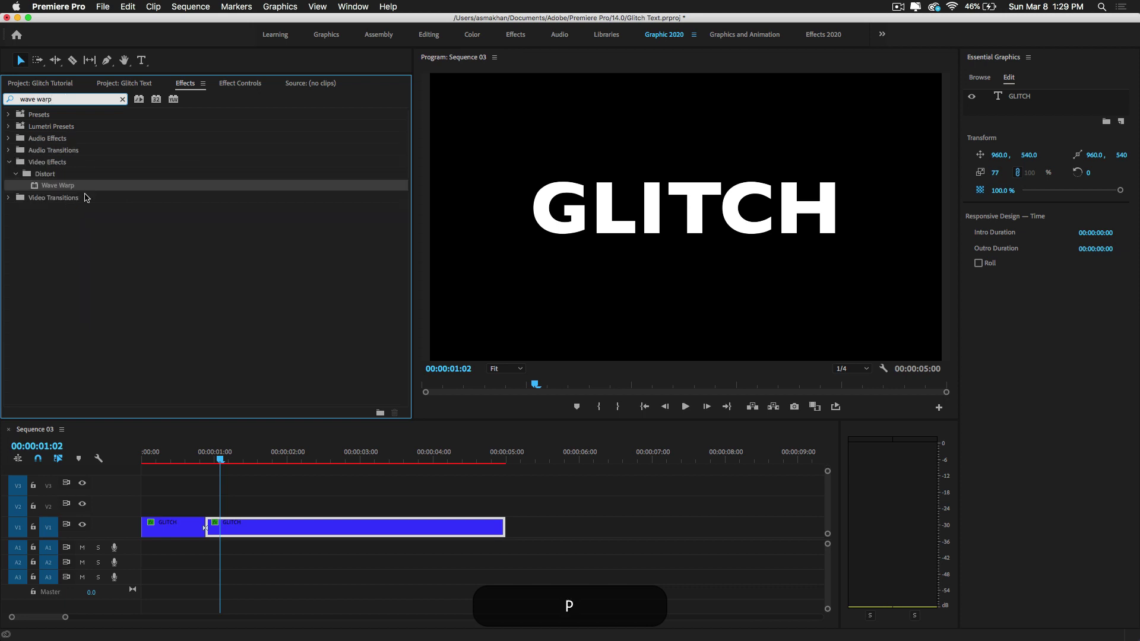
pyautogui.moveTo(56, 186); pyautogui.dragTo(244, 527)
pyautogui.click(137, 85)
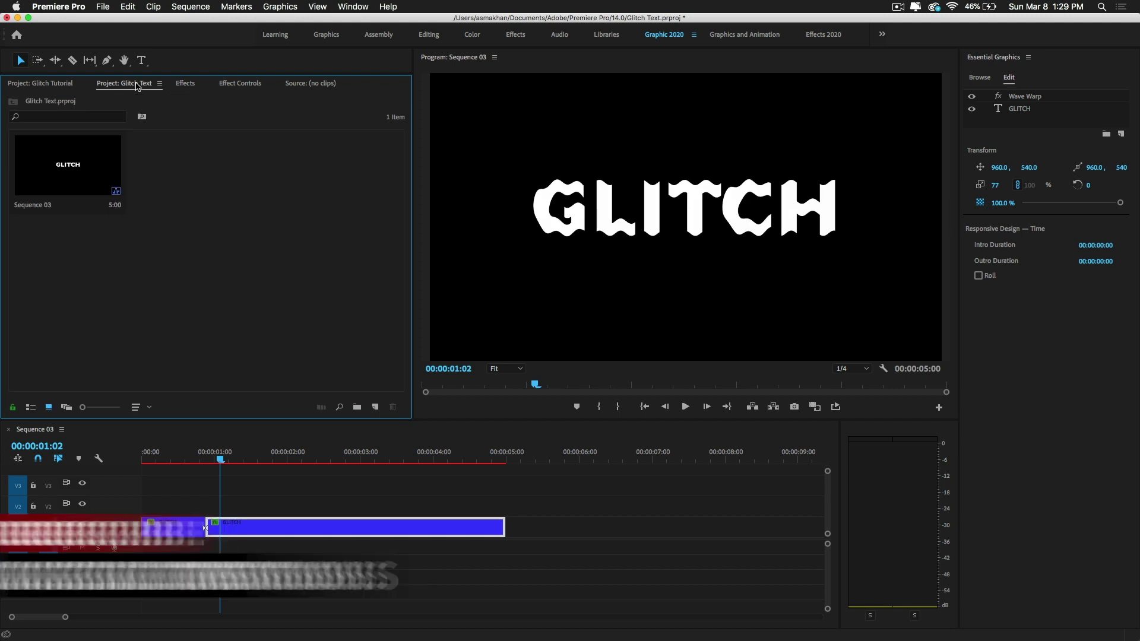
pyautogui.click(231, 85)
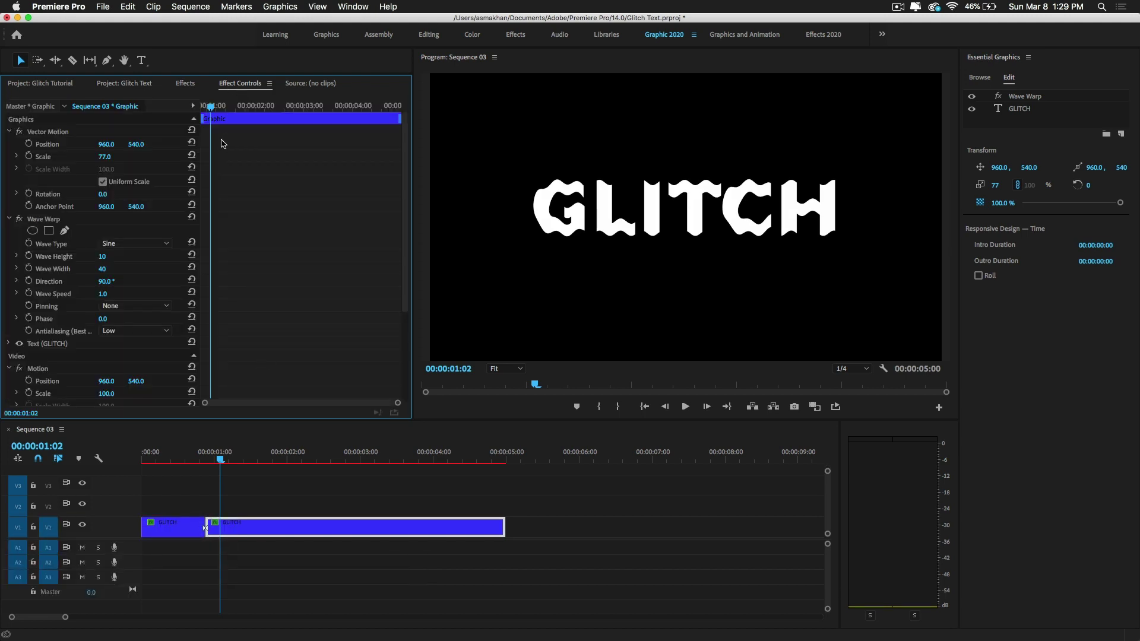
# Set the Program monitor preview resolution to 1/2.
pyautogui.moveTo(210, 106); pyautogui.dragTo(215, 107)
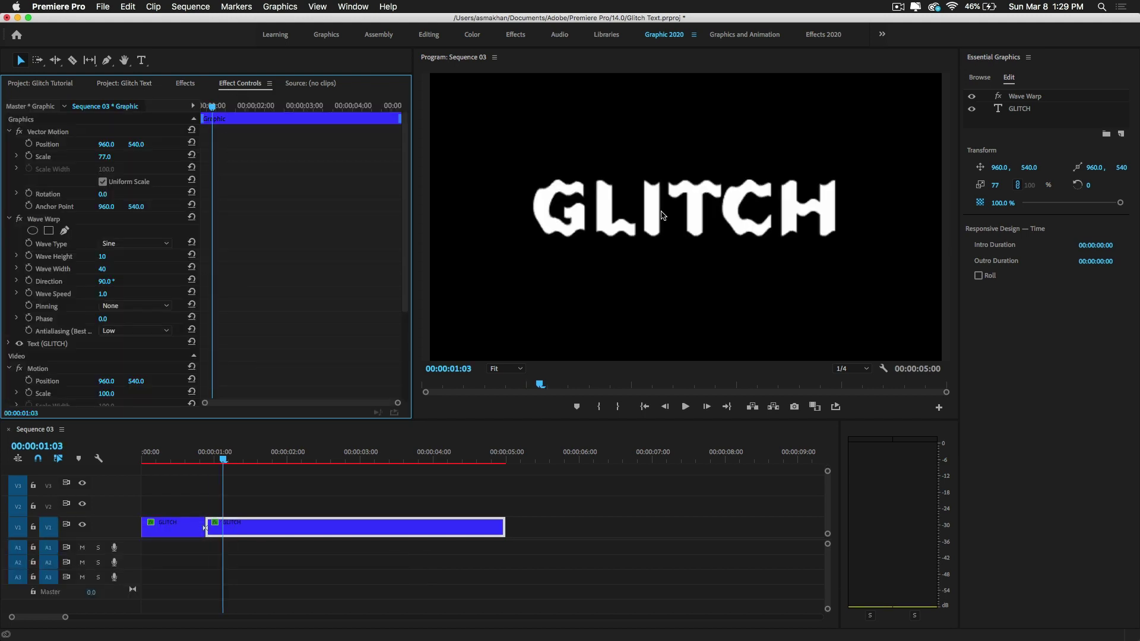
pyautogui.click(849, 369)
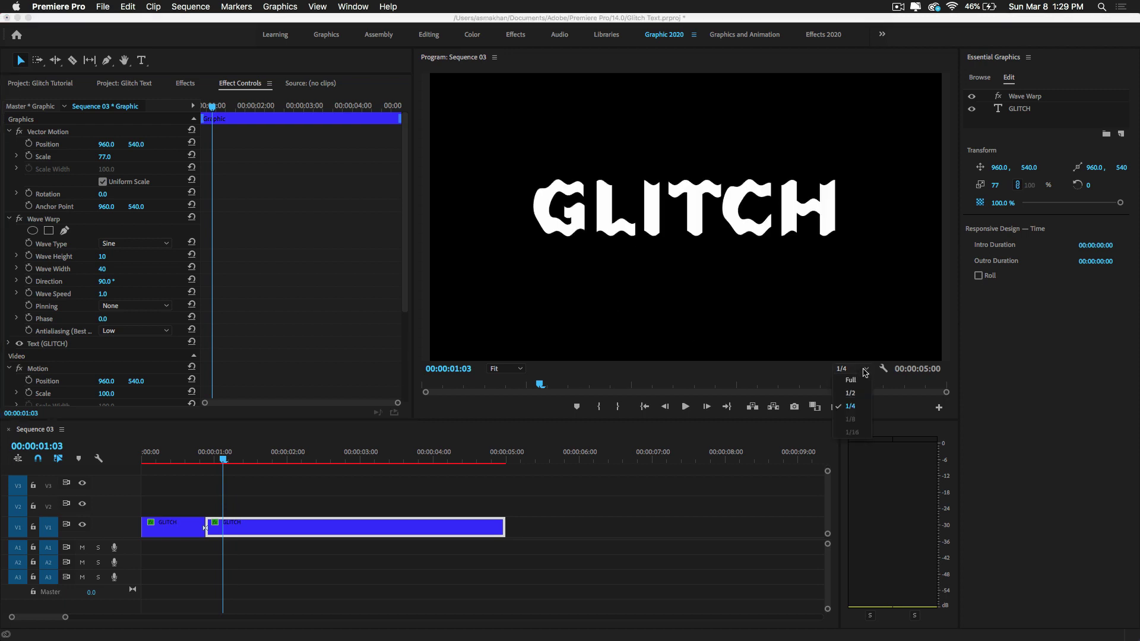
pyautogui.click(864, 399)
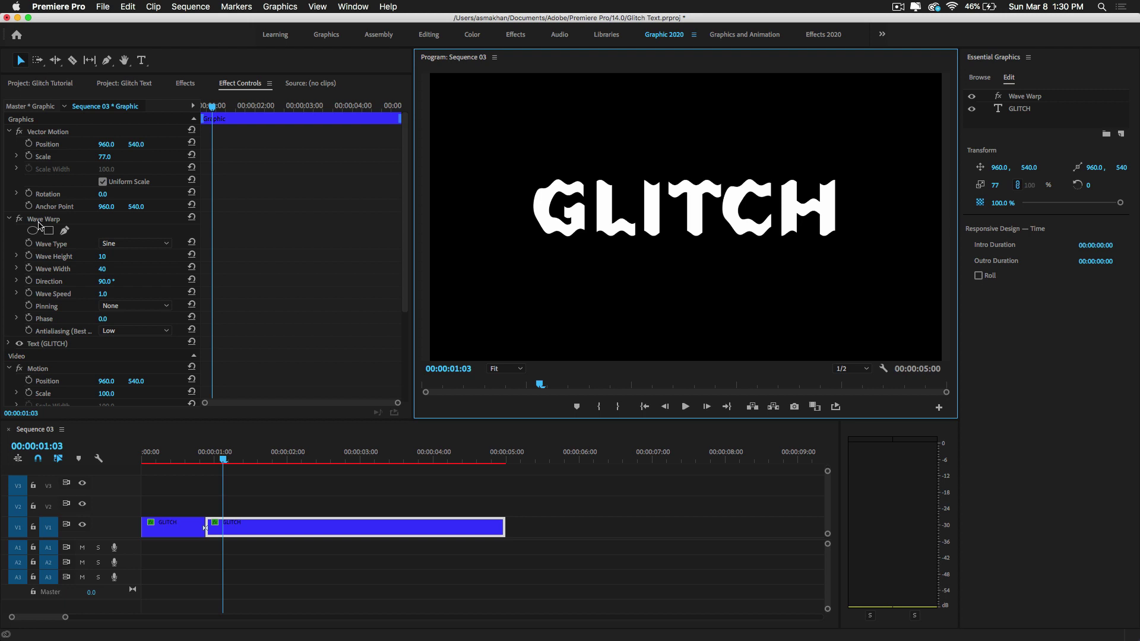
# Set Wave Warp's Wave Type to Square and its Direction to 0°.
pyautogui.click(7, 132)
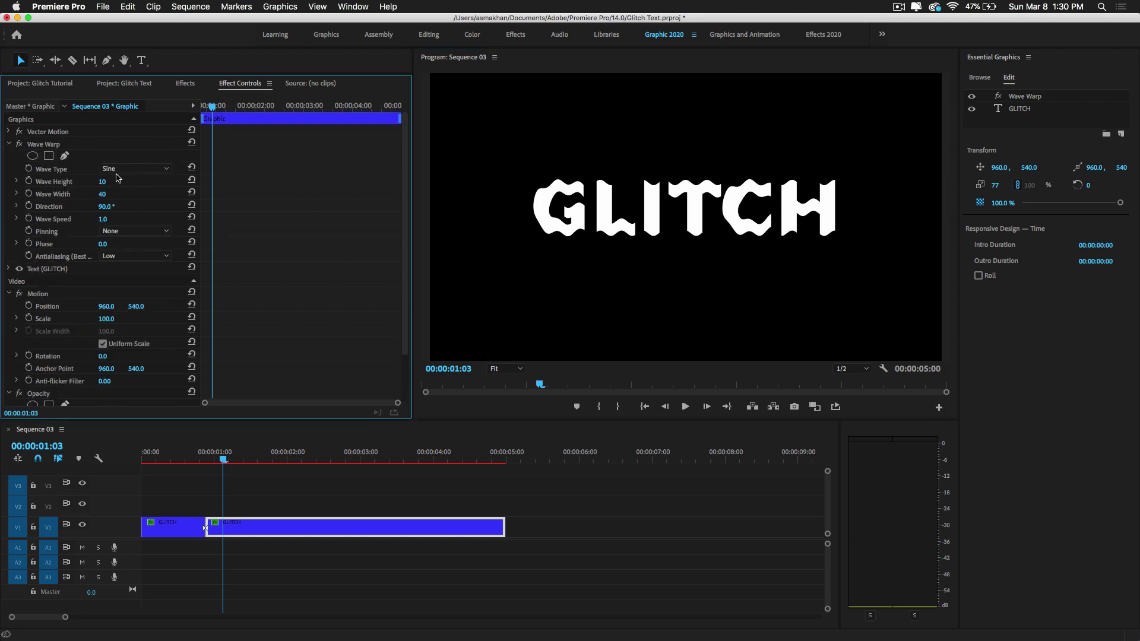
pyautogui.click(120, 169)
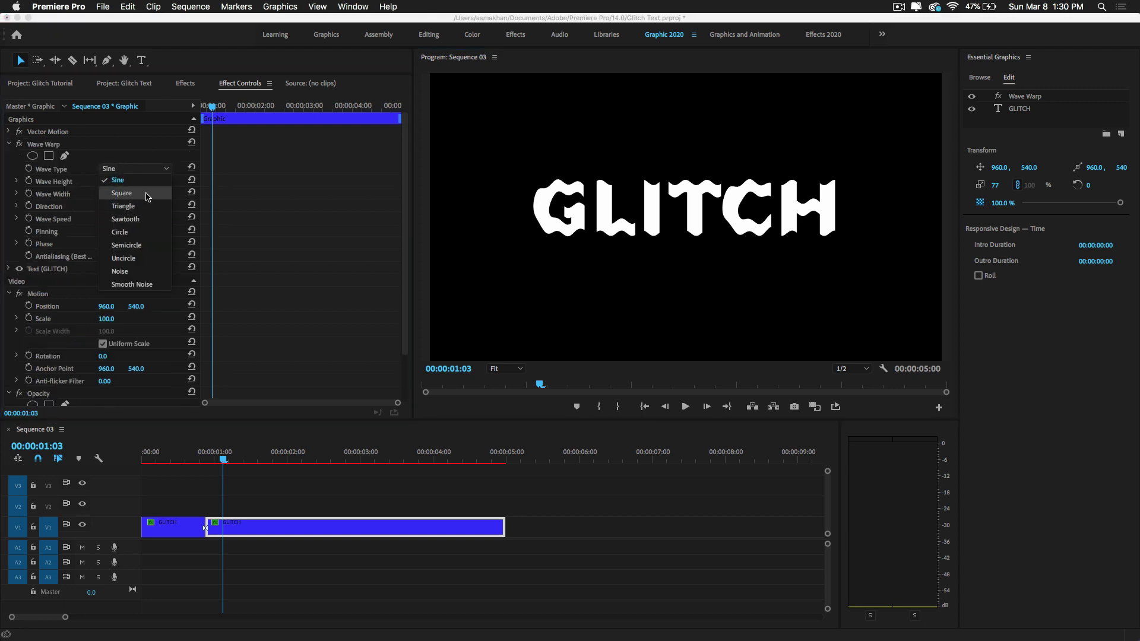
pyautogui.click(148, 196)
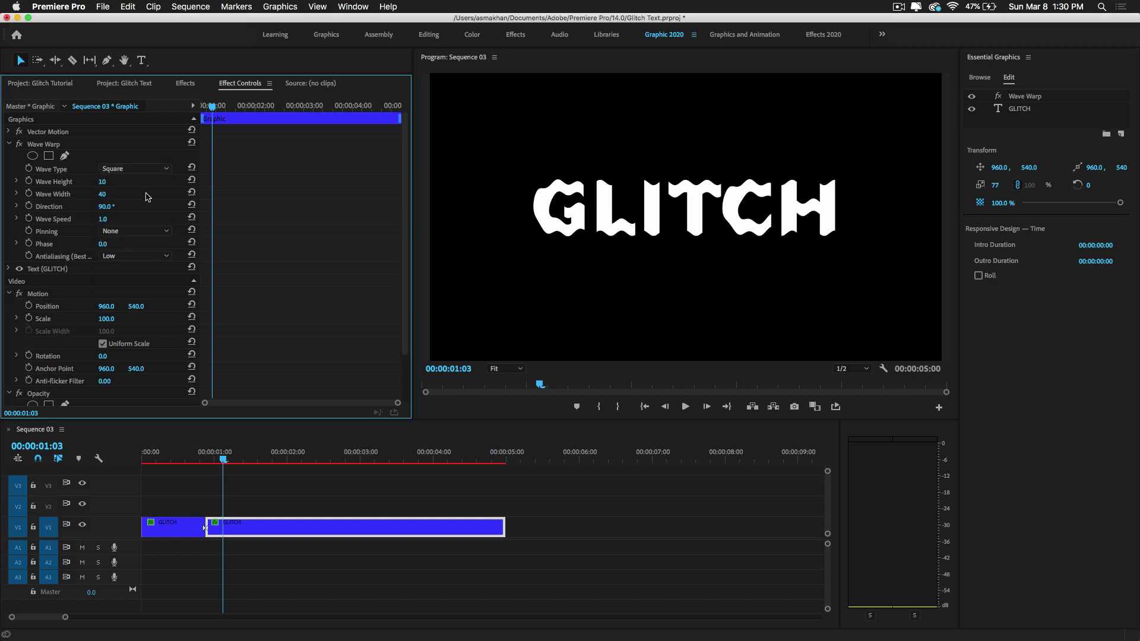
pyautogui.moveTo(220, 460); pyautogui.dragTo(213, 459)
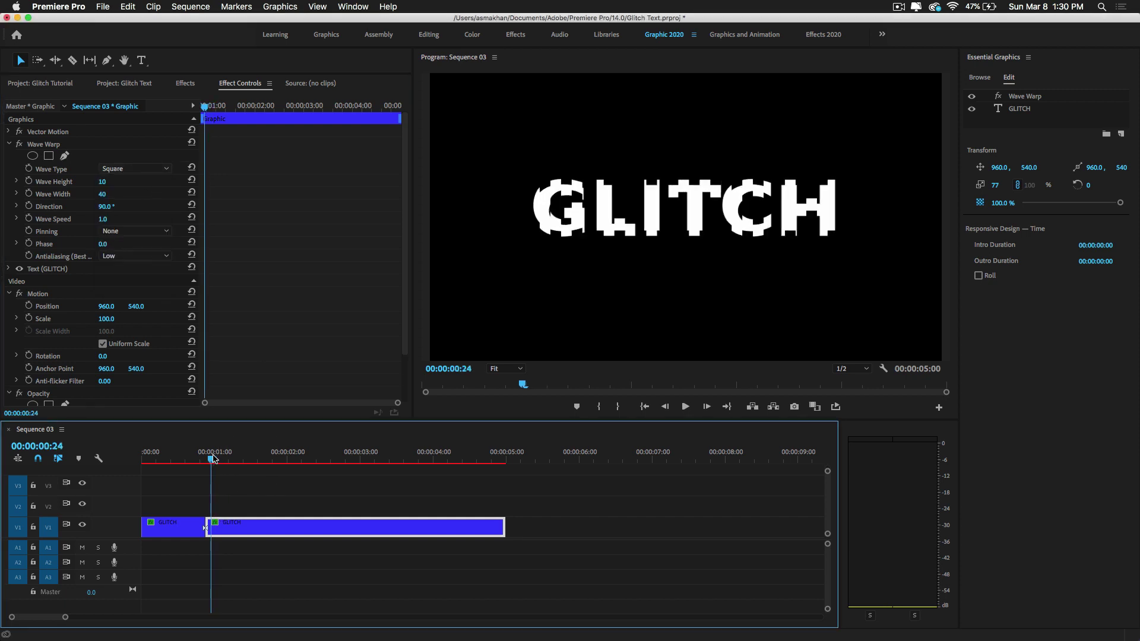
pyautogui.click(104, 206)
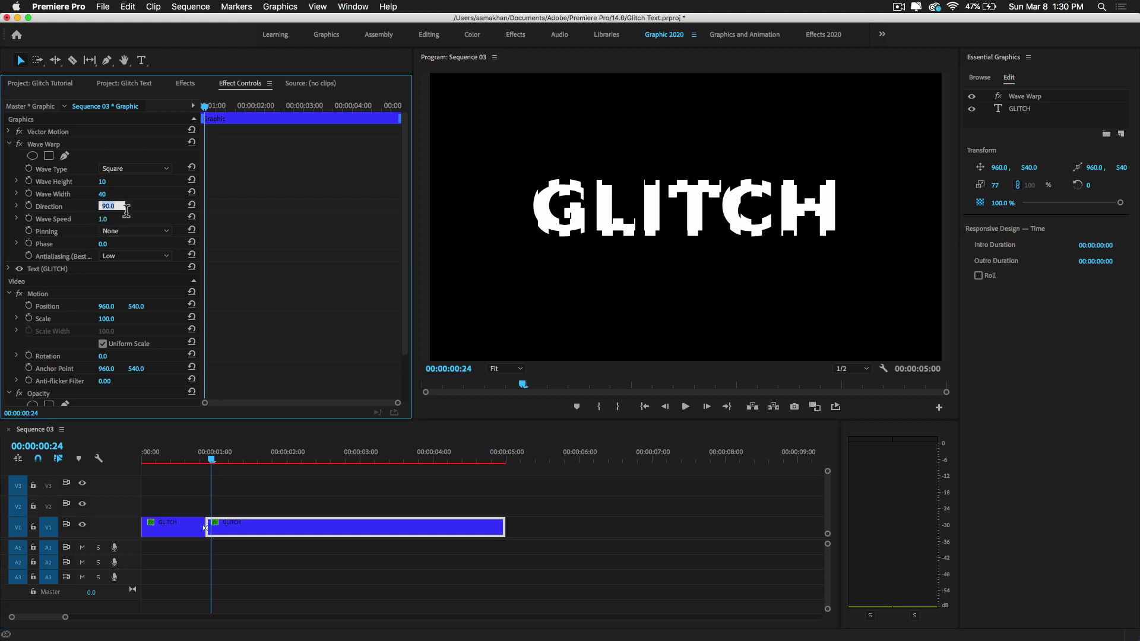
pyautogui.write('0')
pyautogui.press('Return')
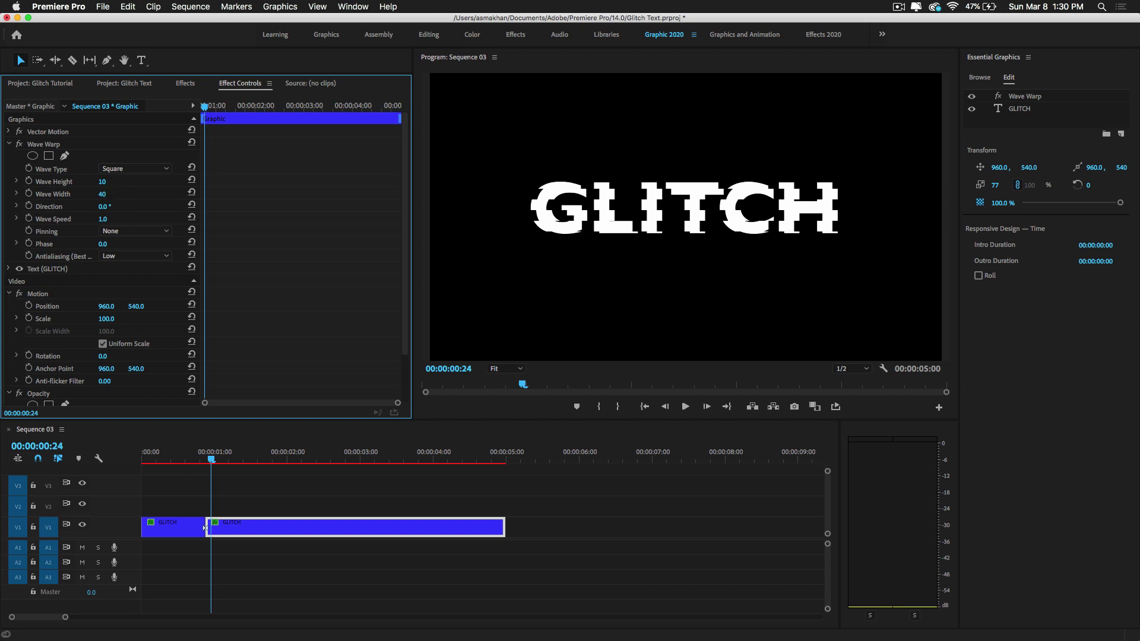
# Set Wave Warp to height 94, width 179 and phase 7°.
pyautogui.moveTo(102, 182); pyautogui.dragTo(183, 194)
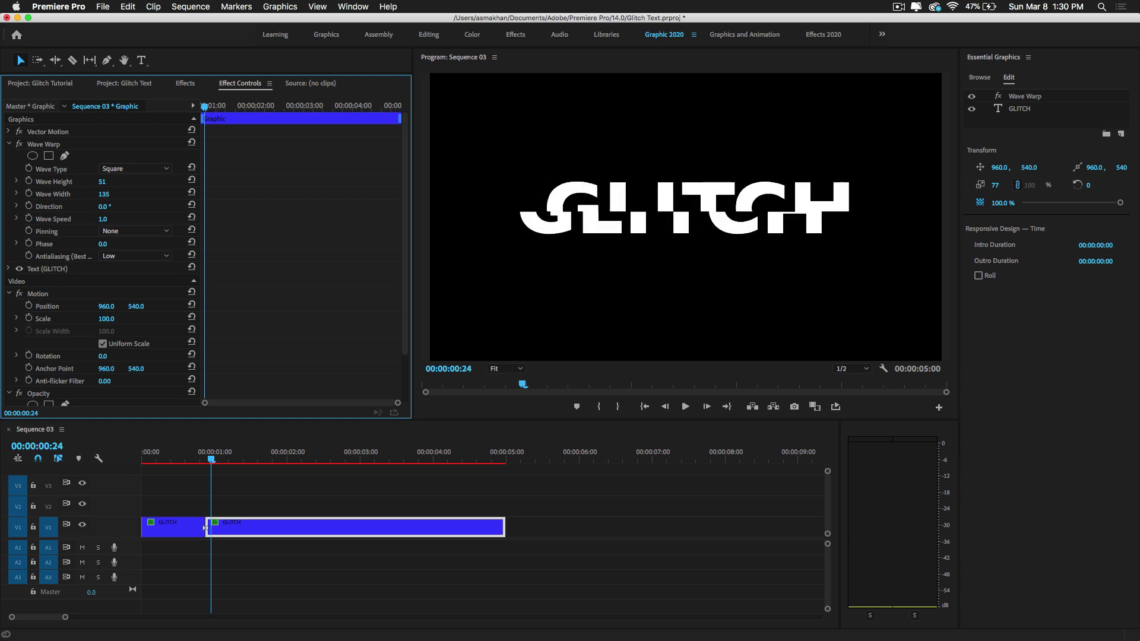
pyautogui.moveTo(106, 181); pyautogui.dragTo(113, 181)
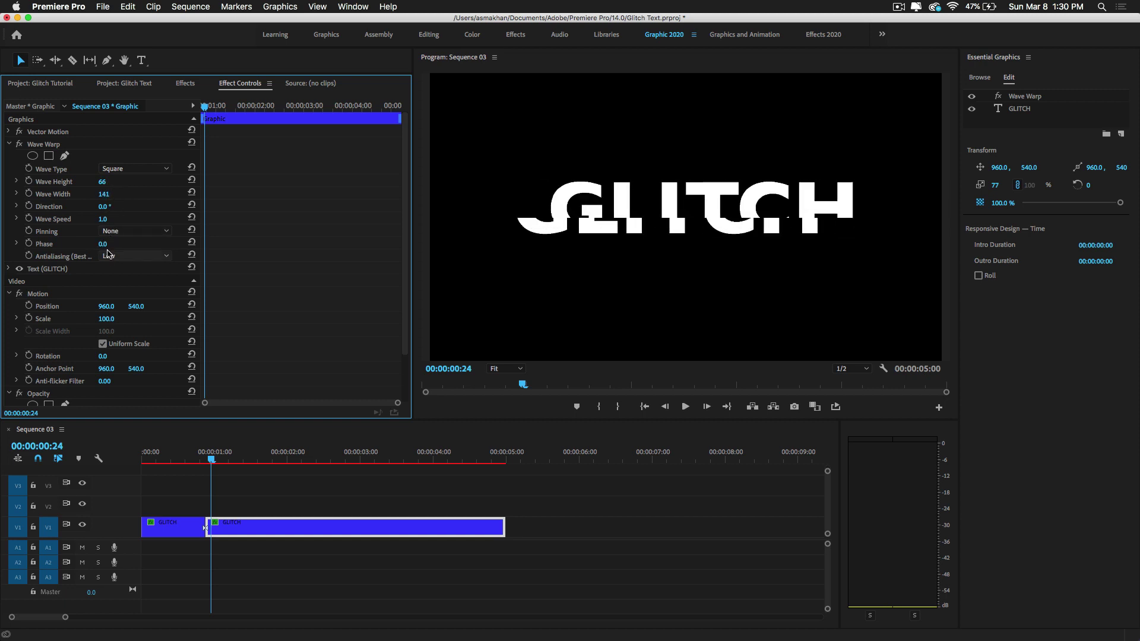
pyautogui.moveTo(103, 244)
pyautogui.mouseDown()
pyautogui.moveTo(122, 244)
pyautogui.moveTo(107, 244)
pyautogui.mouseUp()
pyautogui.moveTo(102, 181); pyautogui.dragTo(195, 195)
pyautogui.moveTo(107, 195)
pyautogui.mouseDown()
pyautogui.moveTo(71, 195)
pyautogui.moveTo(102, 194)
pyautogui.moveTo(90, 194)
pyautogui.mouseUp()
# Enable keyframes on every Wave Warp property at 24 frames and move the playhead to 1:06.
pyautogui.click(29, 181)
pyautogui.click(29, 169)
pyautogui.click(28, 194)
pyautogui.click(29, 207)
pyautogui.click(29, 219)
pyautogui.click(29, 231)
pyautogui.click(29, 244)
pyautogui.click(28, 257)
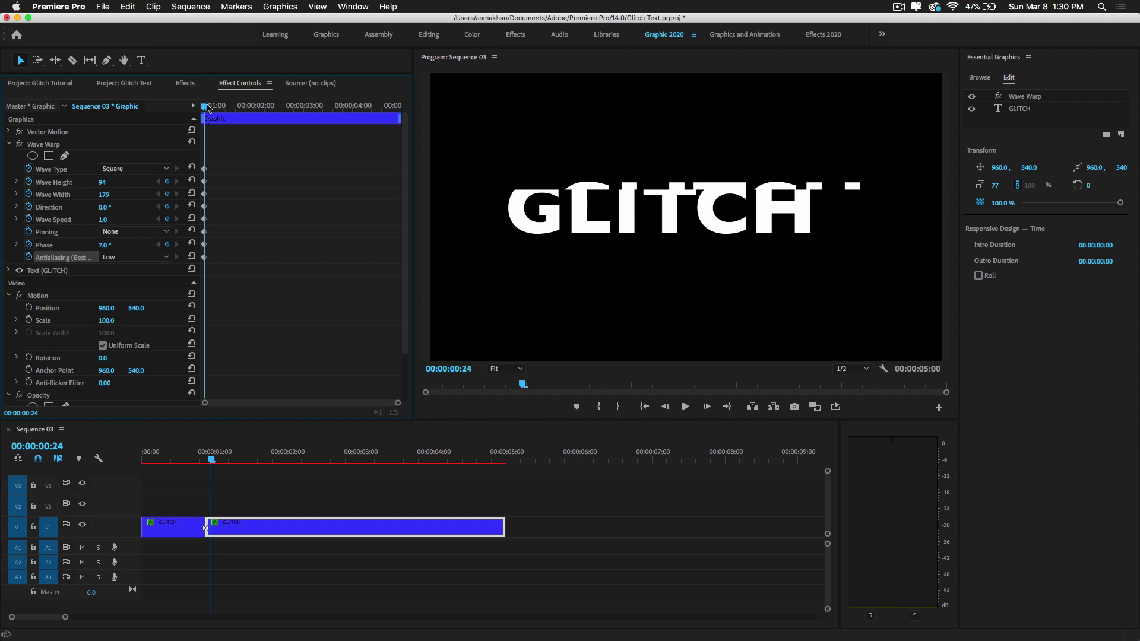
pyautogui.moveTo(207, 108); pyautogui.dragTo(213, 109)
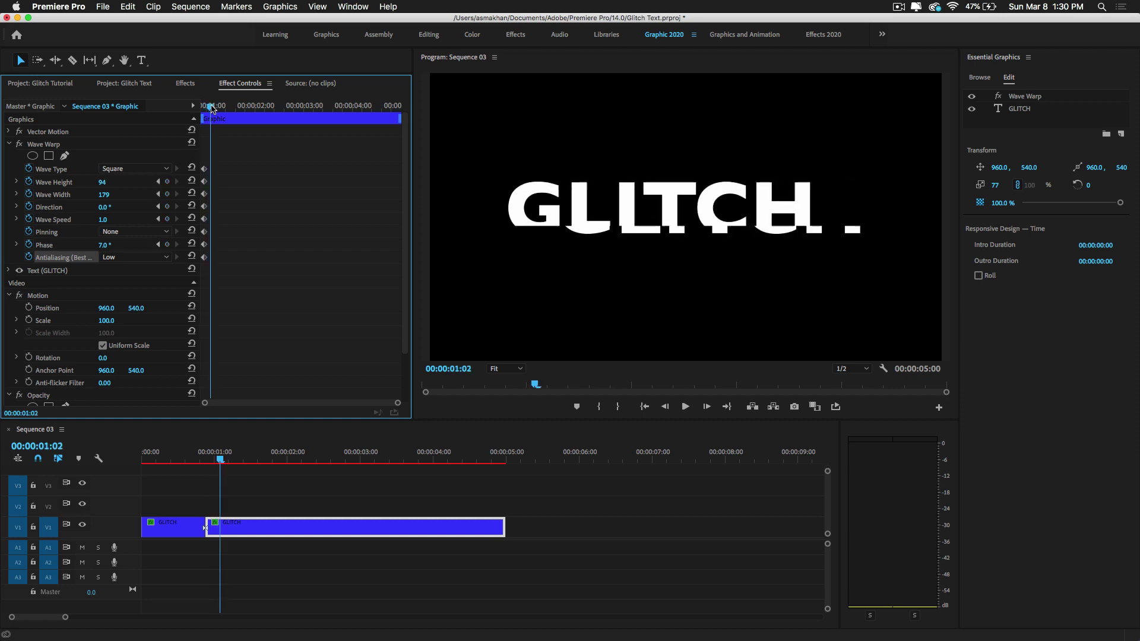
pyautogui.press('Right')
pyautogui.press('Right')
pyautogui.press('Right')
pyautogui.press('Right')
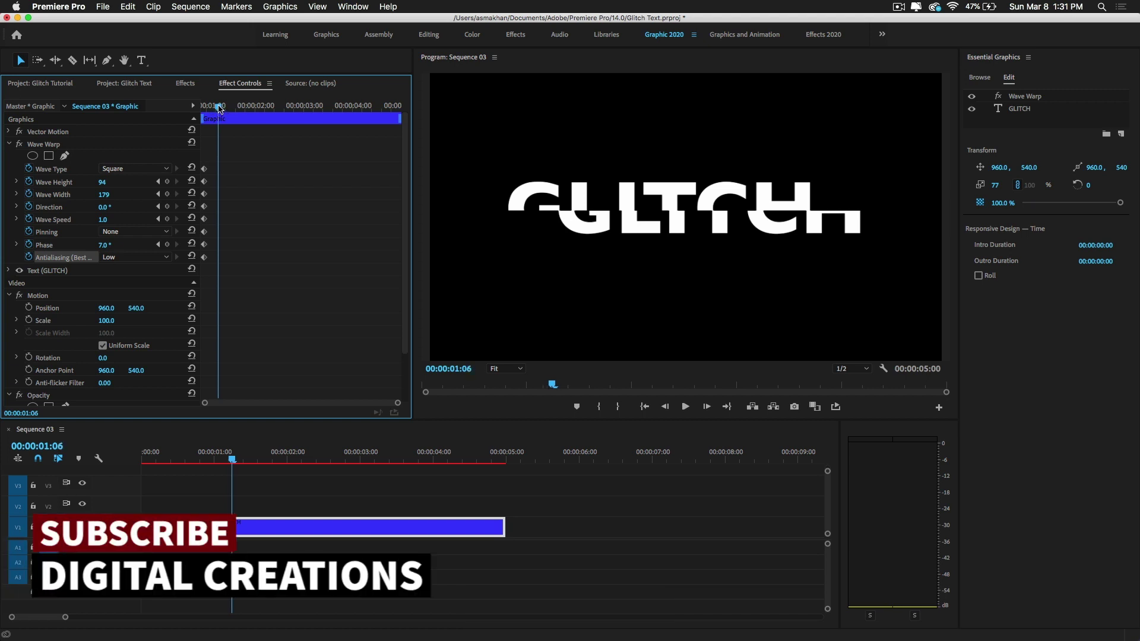
# Split the second GLITCH clip at 1:06, leaving a short middle piece.
pyautogui.press('c')
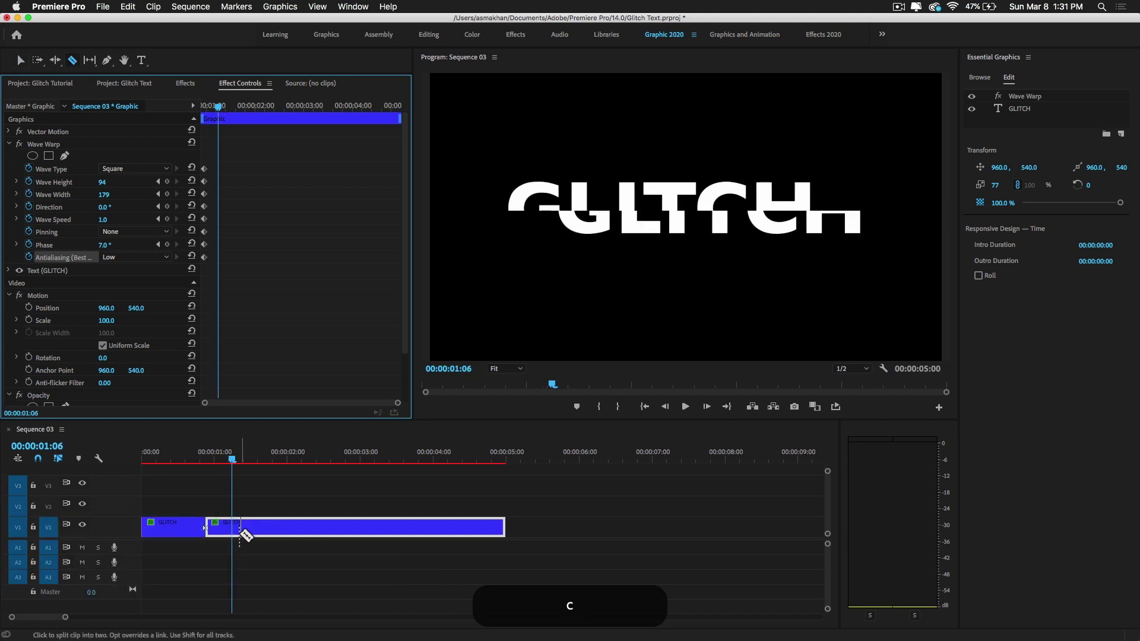
pyautogui.click(233, 527)
pyautogui.press('v')
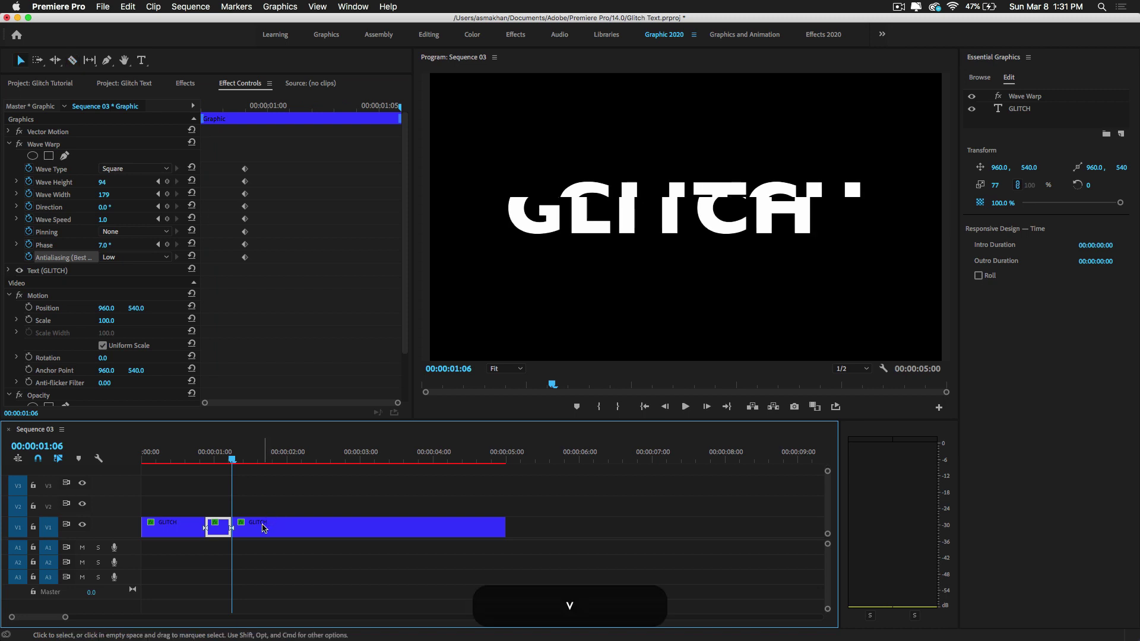
pyautogui.click(260, 531)
pyautogui.click(218, 527)
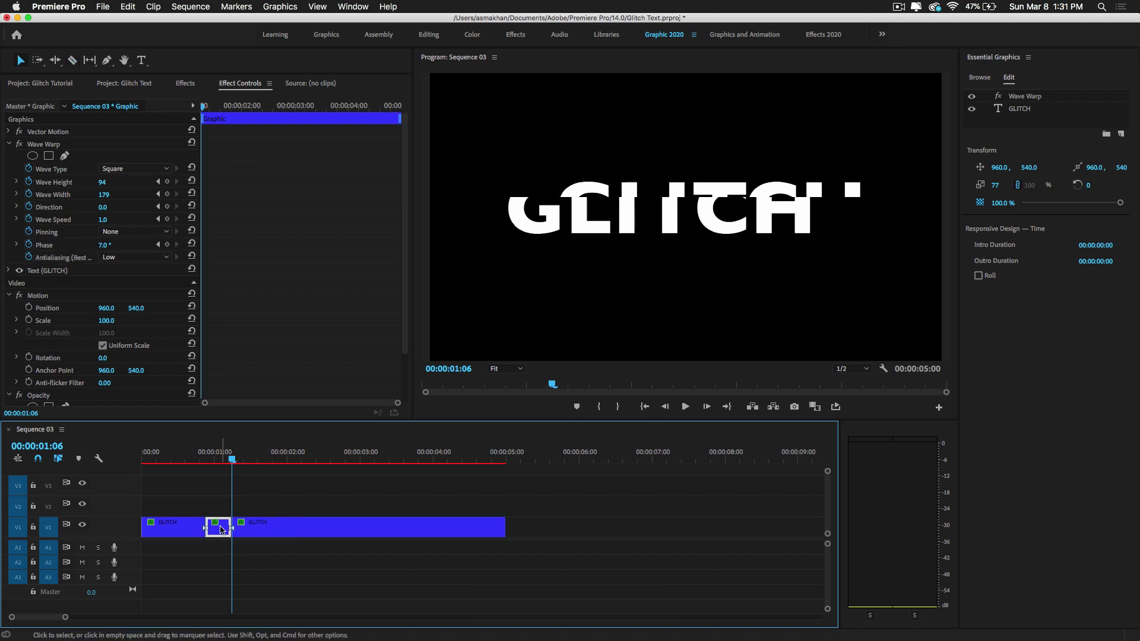
# Zoom in to inspect the short glitch piece, then zoom the timeline back to full length.
pyautogui.click(216, 460)
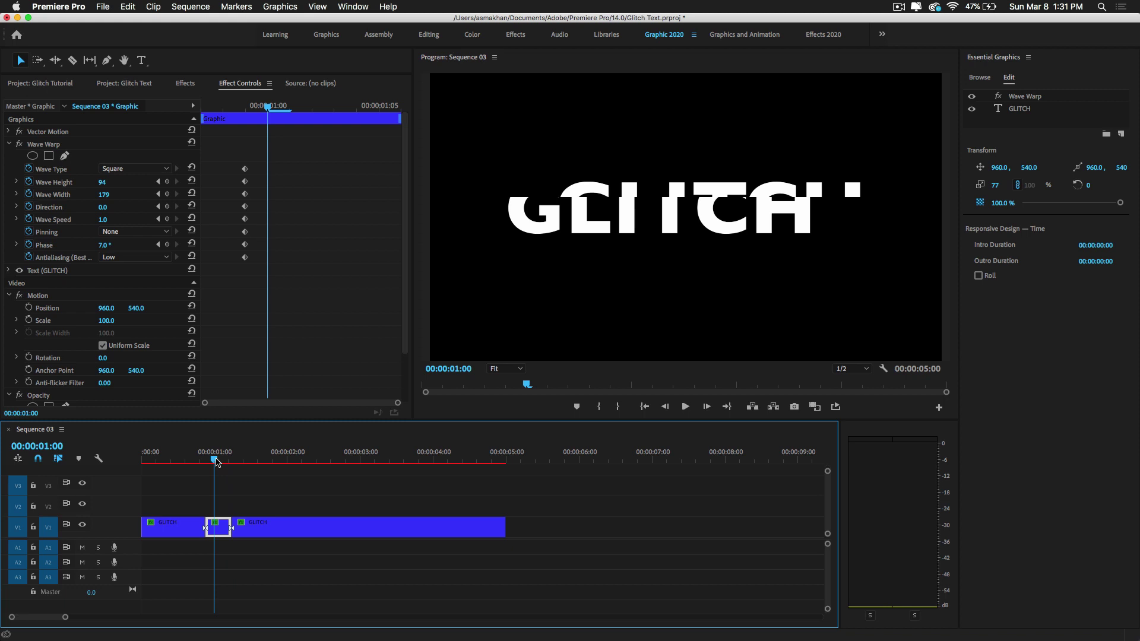
pyautogui.press('=')
pyautogui.press('=')
pyautogui.press('=')
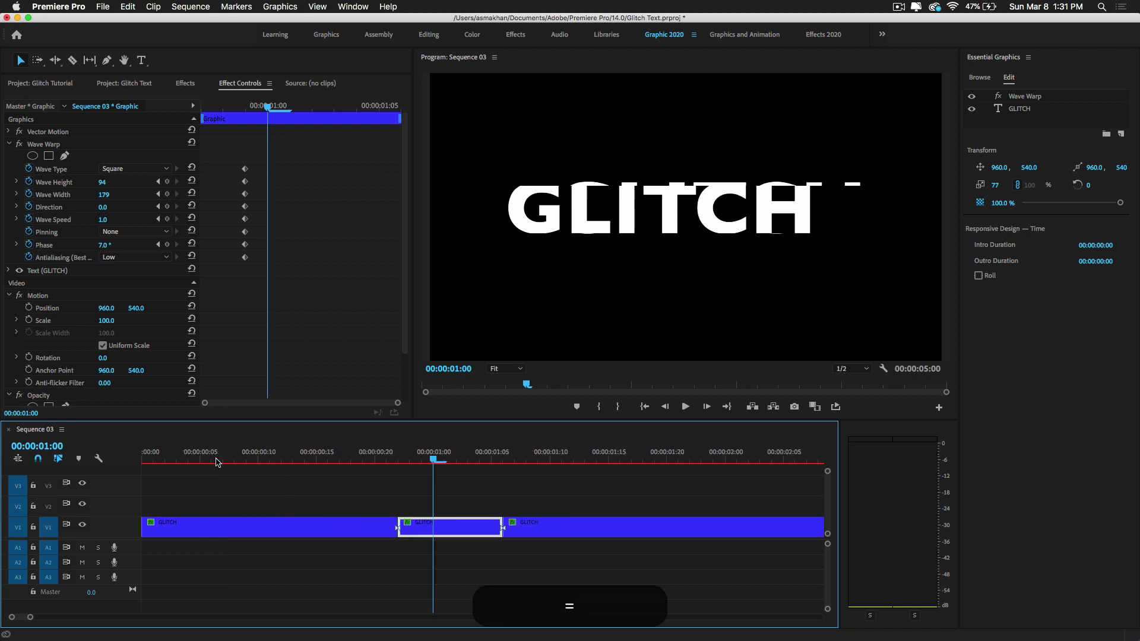
pyautogui.moveTo(465, 453)
pyautogui.mouseDown()
pyautogui.moveTo(431, 454)
pyautogui.moveTo(537, 456)
pyautogui.moveTo(464, 464)
pyautogui.moveTo(482, 466)
pyautogui.mouseUp()
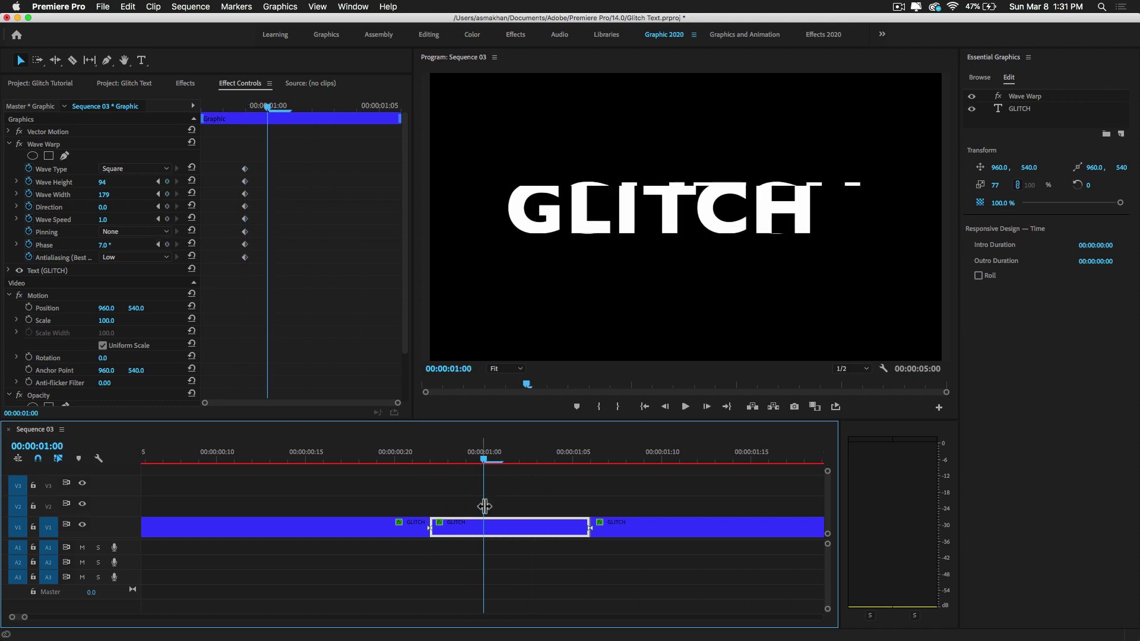
pyautogui.click(464, 461)
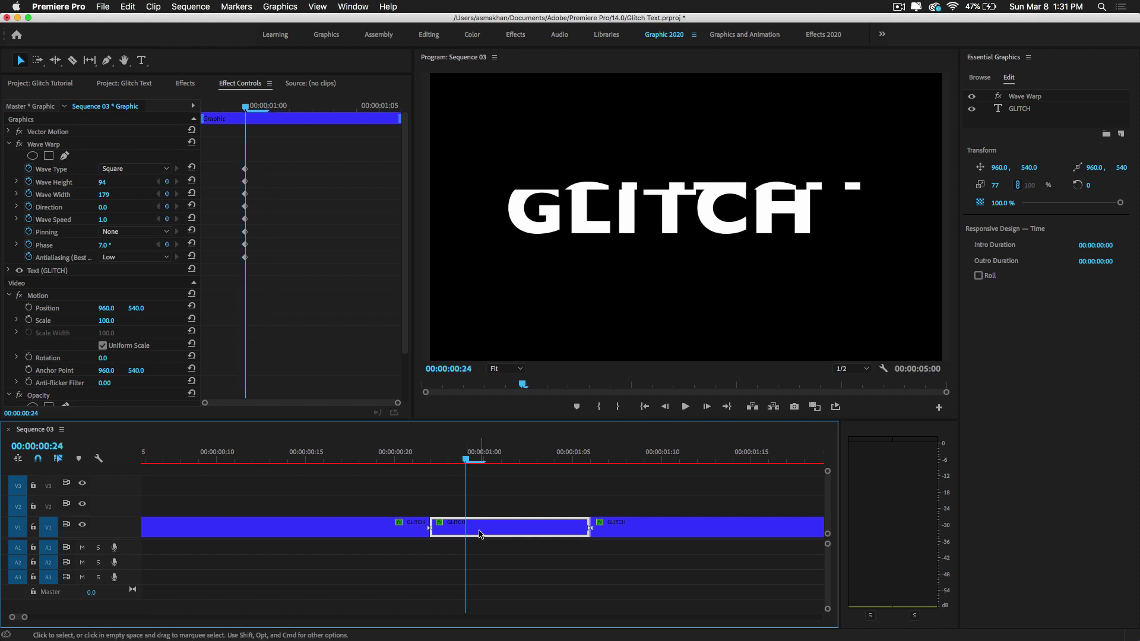
pyautogui.moveTo(596, 452)
pyautogui.mouseDown()
pyautogui.moveTo(626, 452)
pyautogui.moveTo(609, 458)
pyautogui.mouseUp()
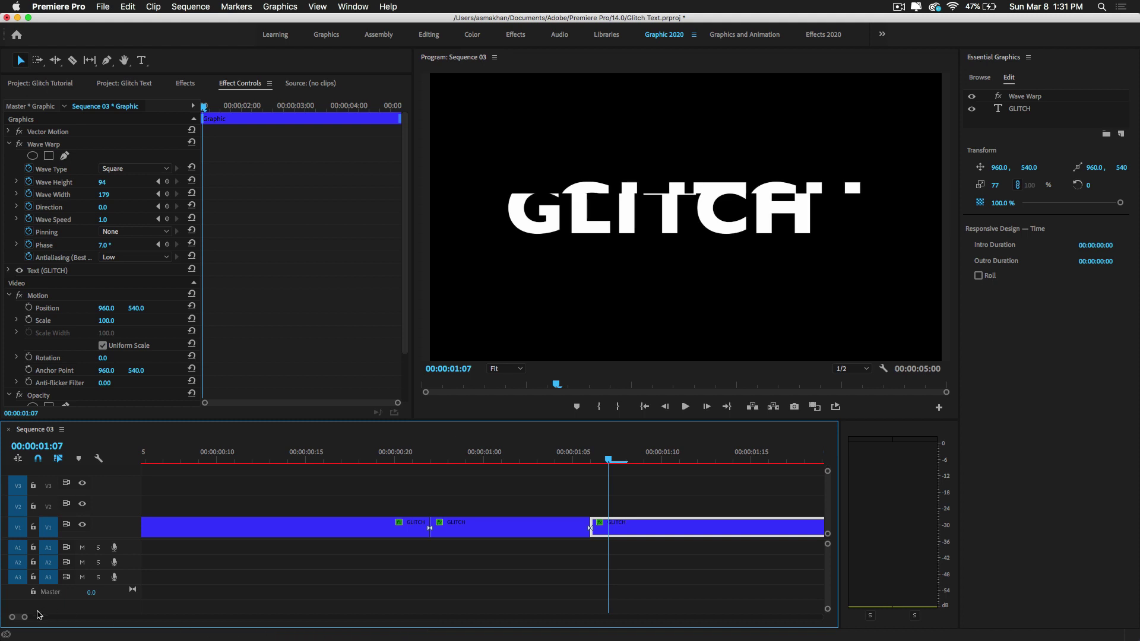
pyautogui.moveTo(25, 618); pyautogui.dragTo(65, 617)
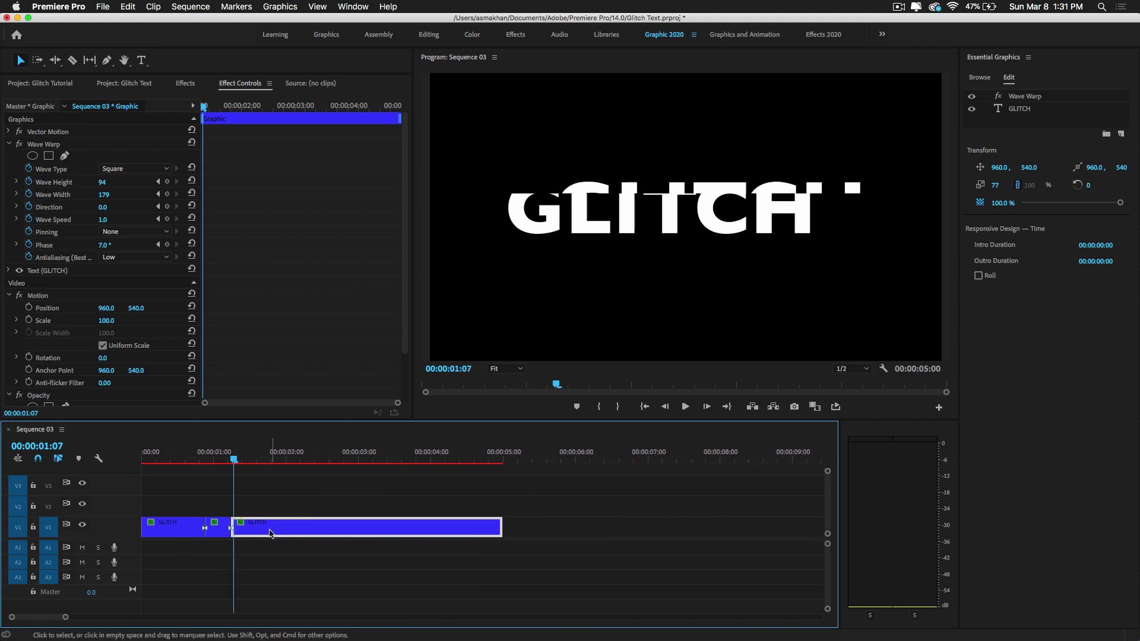
# Duplicate the last GLITCH clip onto track V2.
pyautogui.moveTo(267, 528); pyautogui.dragTo(270, 509)
pyautogui.moveTo(213, 106); pyautogui.dragTo(164, 95)
pyautogui.moveTo(150, 462); pyautogui.dragTo(255, 484)
# Remove Wave Warp from the V2 copy and set its Opacity to 50%.
pyautogui.click(264, 506)
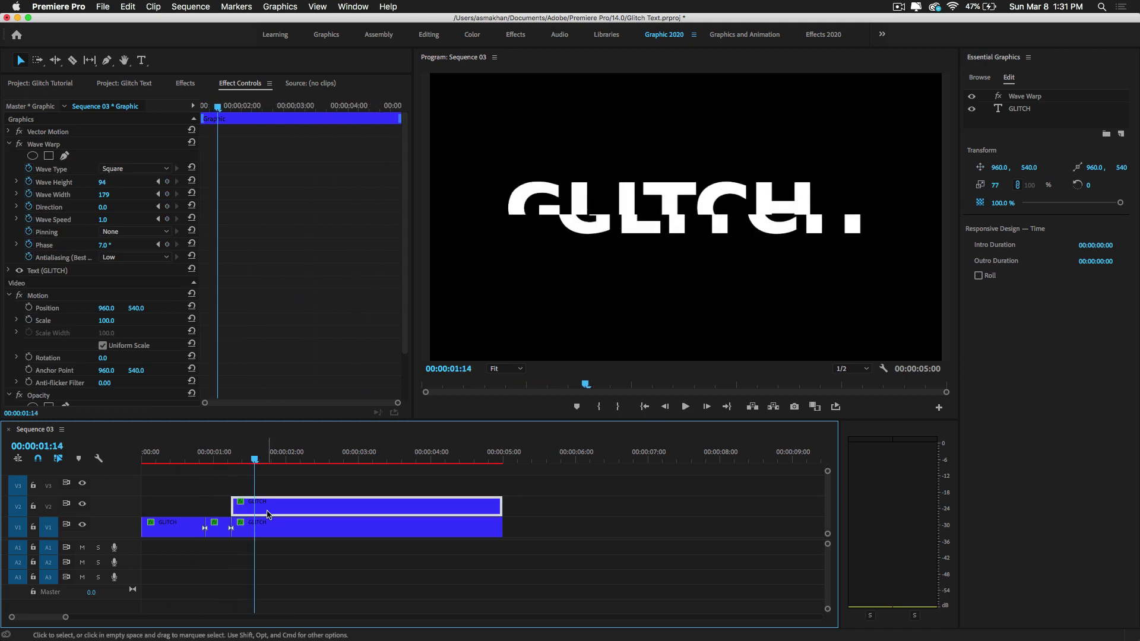
pyautogui.click(43, 144)
pyautogui.press('BackSpace')
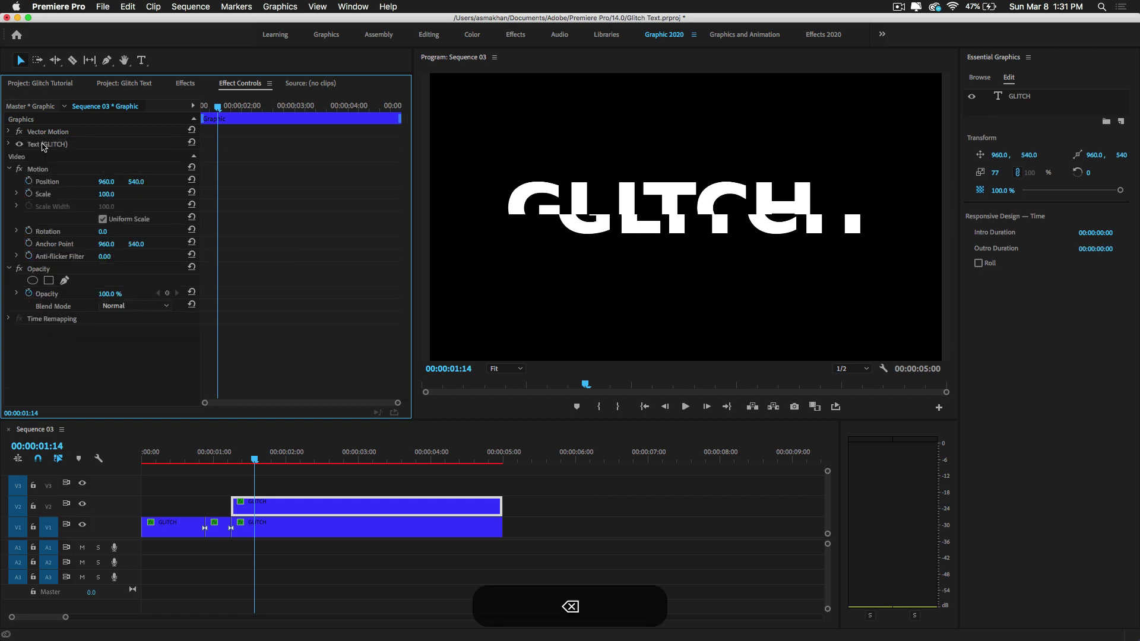
pyautogui.click(114, 292)
pyautogui.write('5')
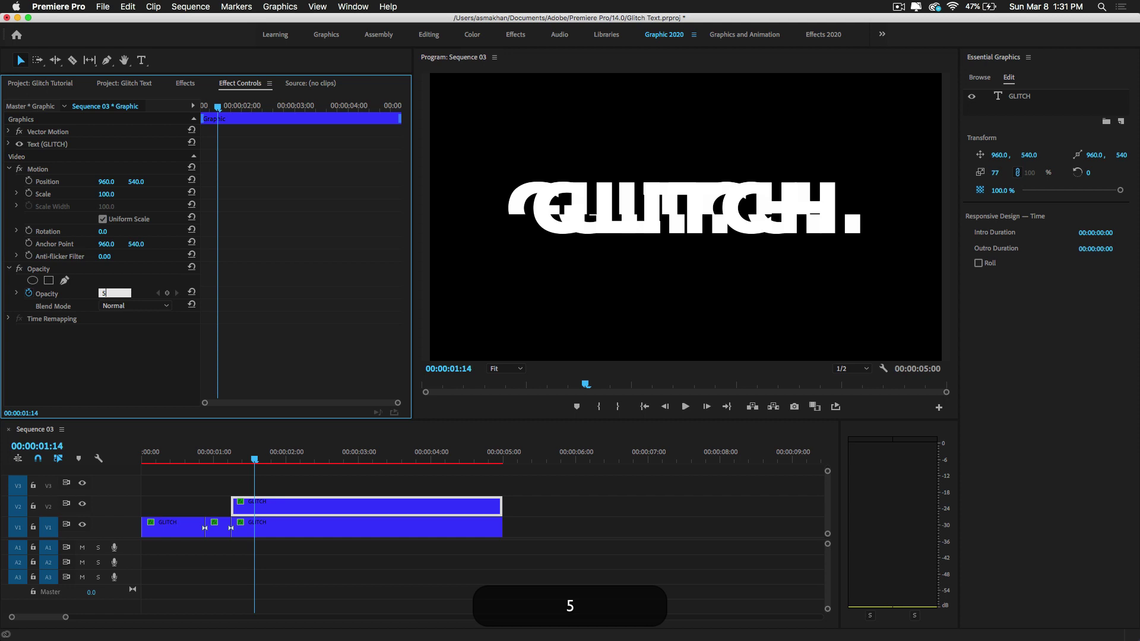
pyautogui.write('0')
pyautogui.press('Return')
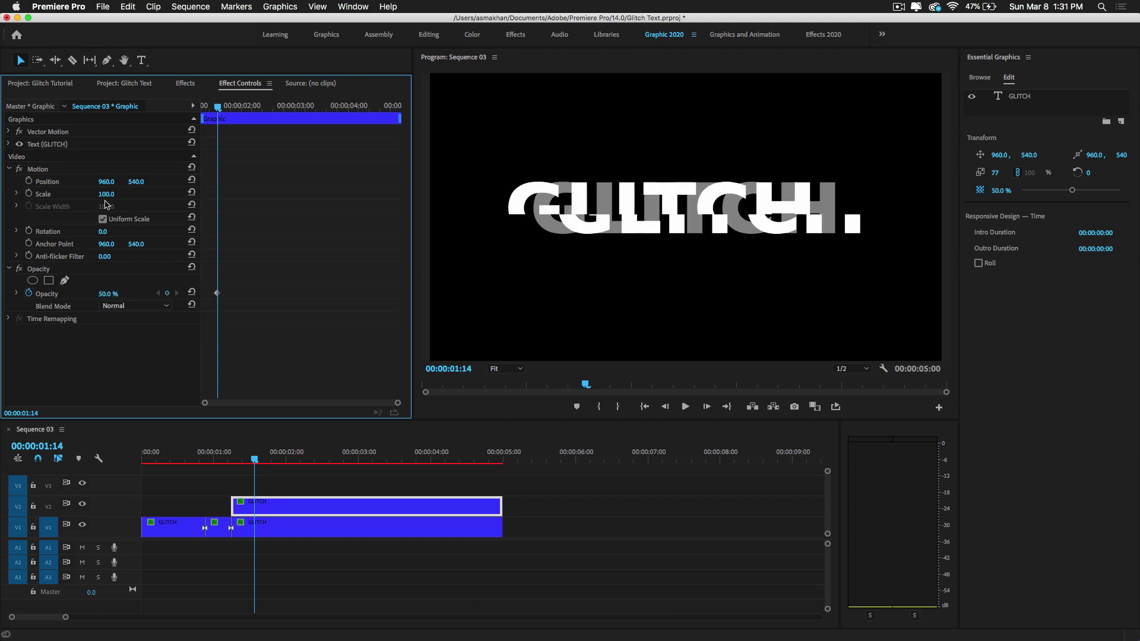
# Shift the copy's position and enlarge it to create an offset ghost.
pyautogui.moveTo(146, 183)
pyautogui.mouseDown()
pyautogui.moveTo(86, 181)
pyautogui.moveTo(135, 187)
pyautogui.mouseUp()
pyautogui.click(141, 182)
pyautogui.click(156, 203)
pyautogui.moveTo(106, 194); pyautogui.dragTo(147, 189)
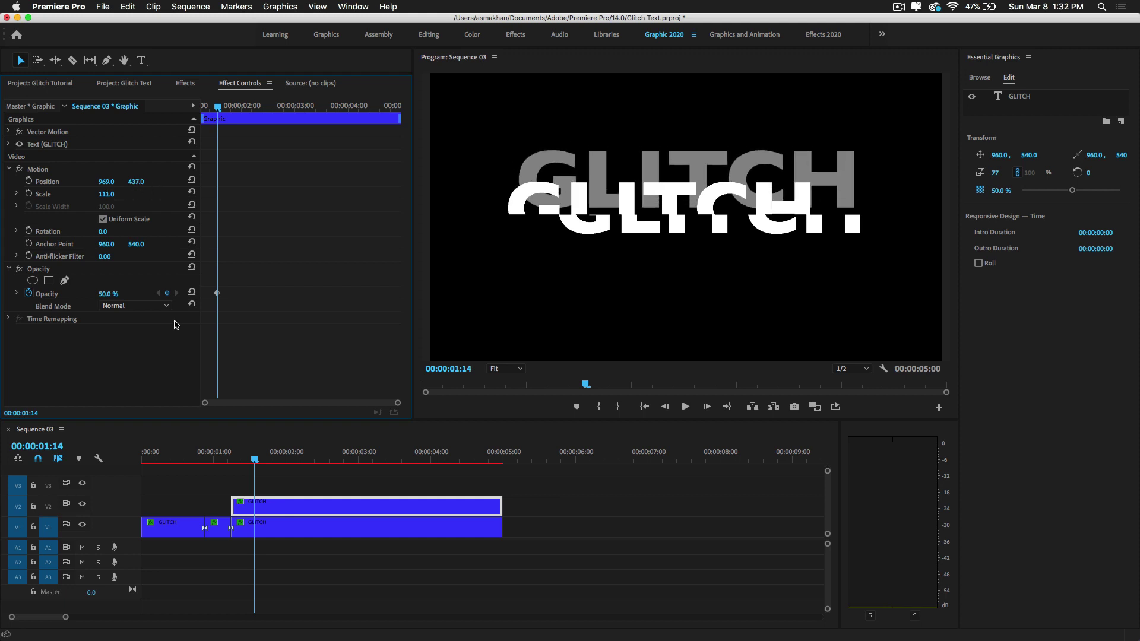
# Search the Effects panel for 'dire' to find Directional Blur.
pyautogui.moveTo(244, 456)
pyautogui.mouseDown()
pyautogui.moveTo(147, 456)
pyautogui.moveTo(256, 469)
pyautogui.mouseUp()
pyautogui.moveTo(57, 99); pyautogui.dragTo(9, 101)
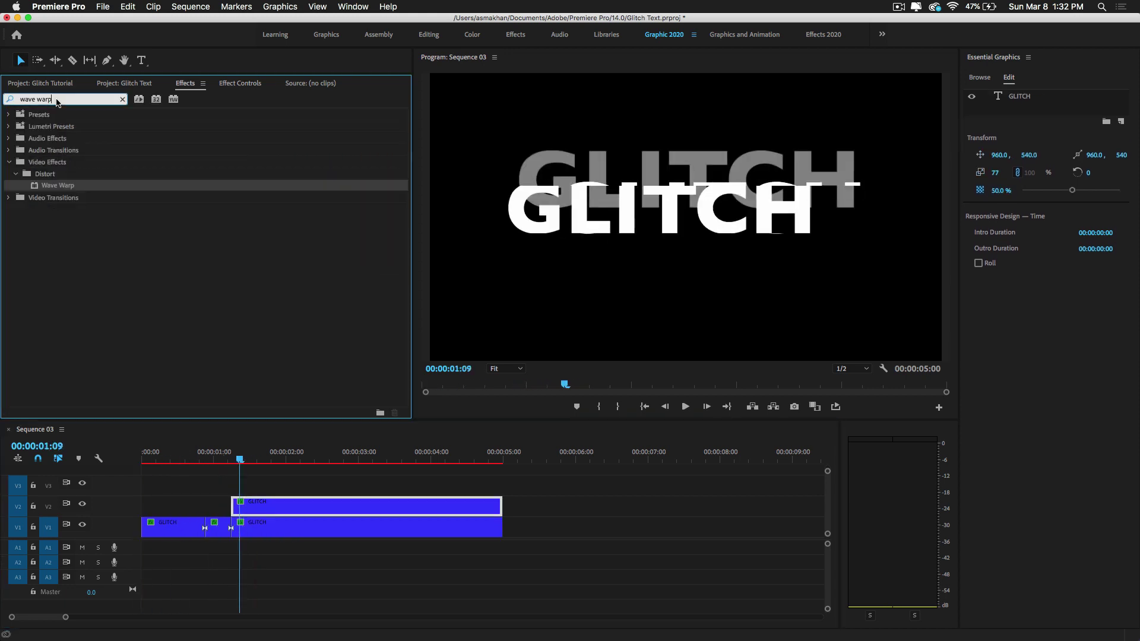
pyautogui.write('direction')
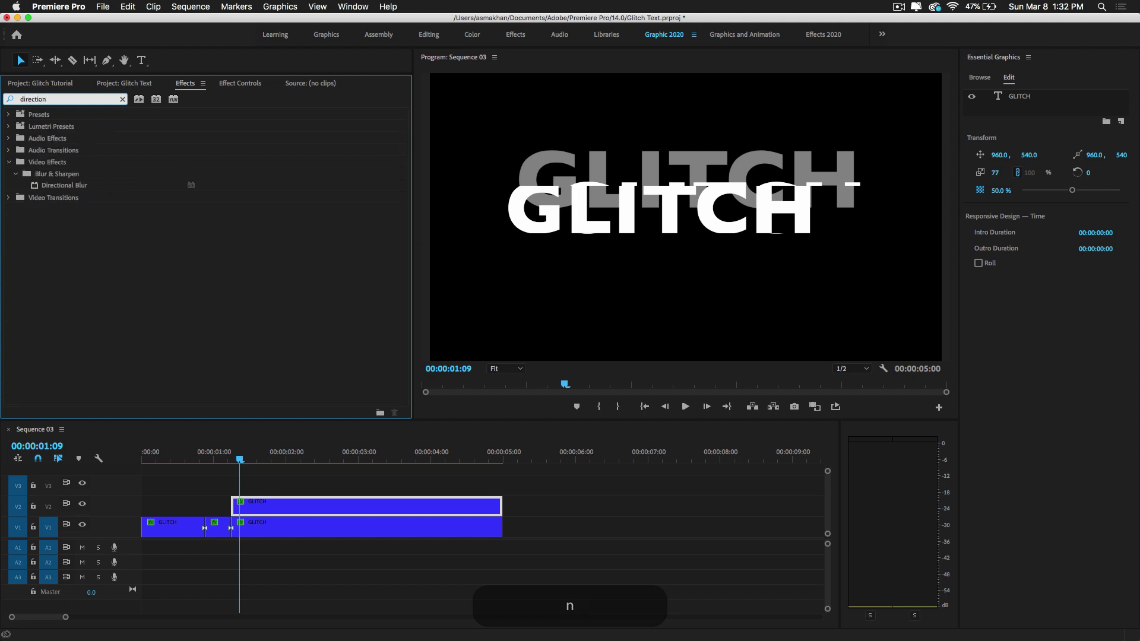
# Apply Directional Blur to the half-opacity GLITCH copy on V2 and show its settings.
pyautogui.moveTo(80, 189); pyautogui.dragTo(255, 512)
pyautogui.click(135, 85)
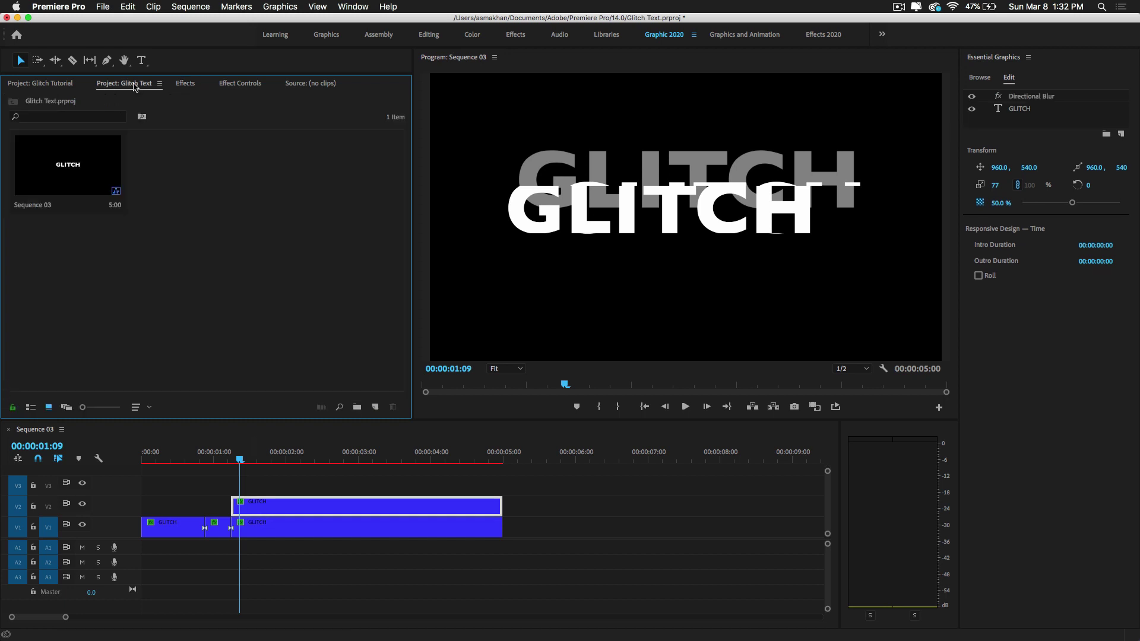
pyautogui.click(240, 85)
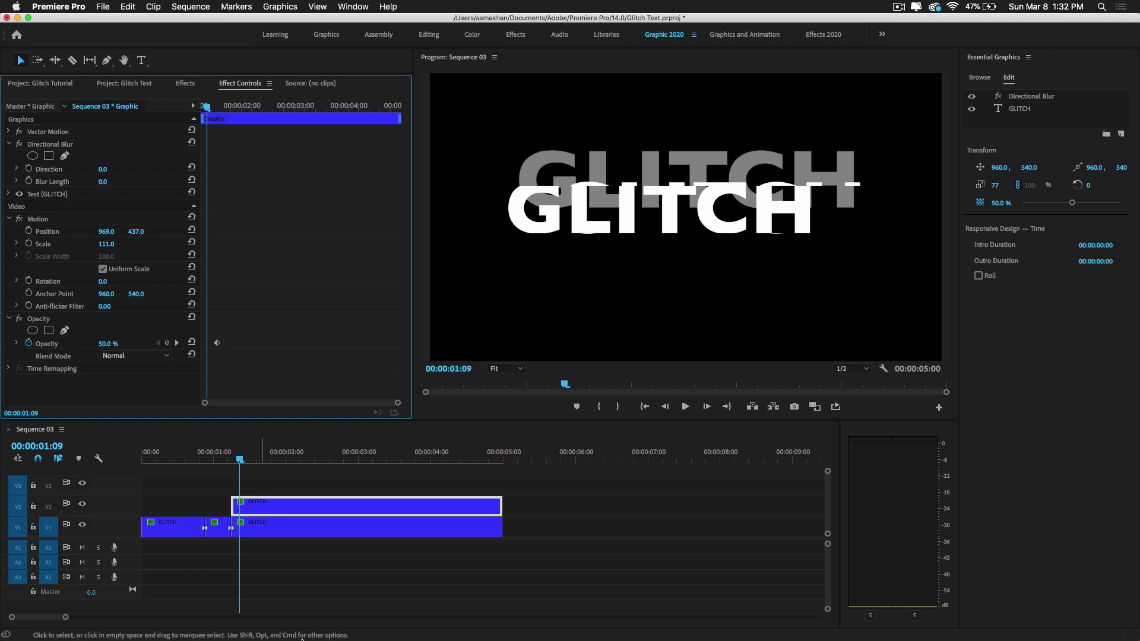
pyautogui.click(258, 510)
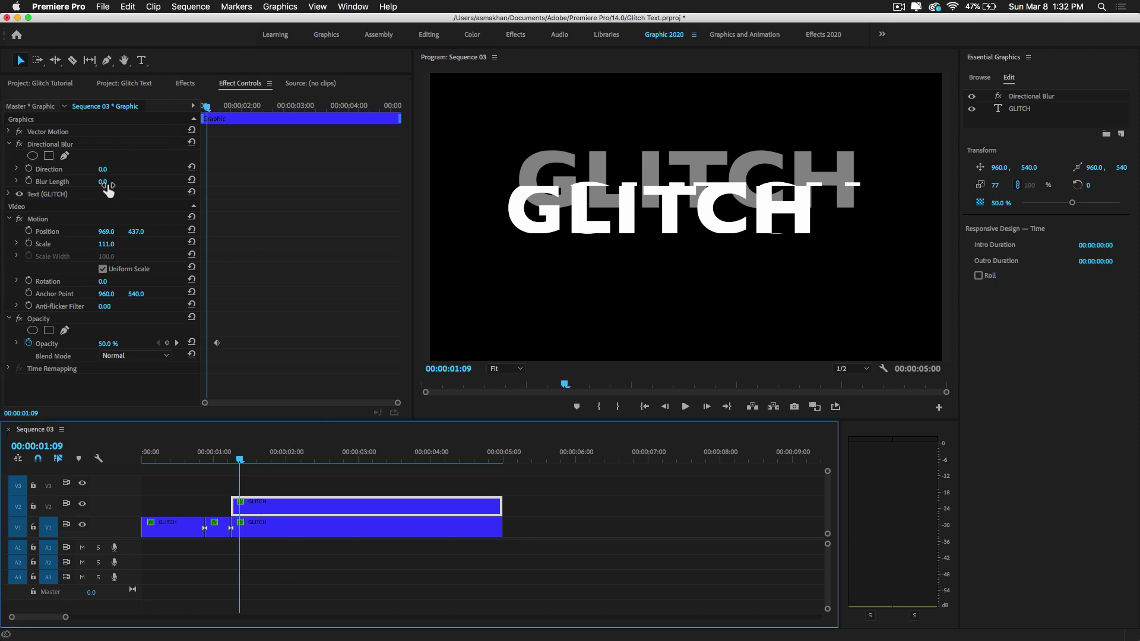
# Keyframe the Directional Blur length at 76, then move the playhead later for the next keyframe.
pyautogui.click(28, 181)
pyautogui.moveTo(104, 181); pyautogui.dragTo(141, 181)
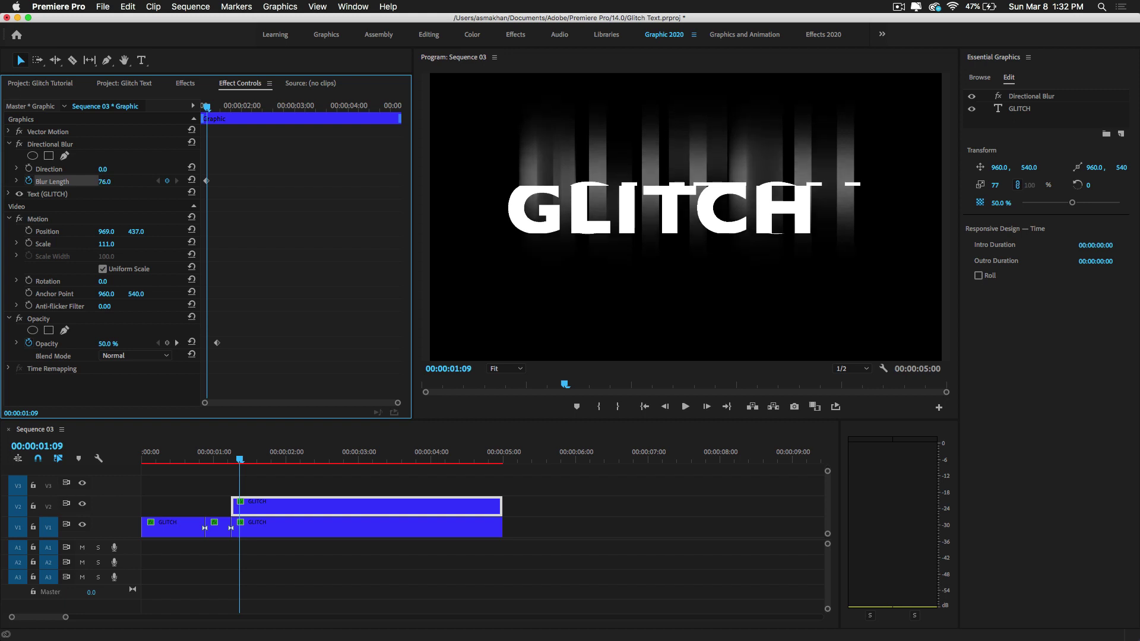
pyautogui.moveTo(207, 109); pyautogui.dragTo(220, 116)
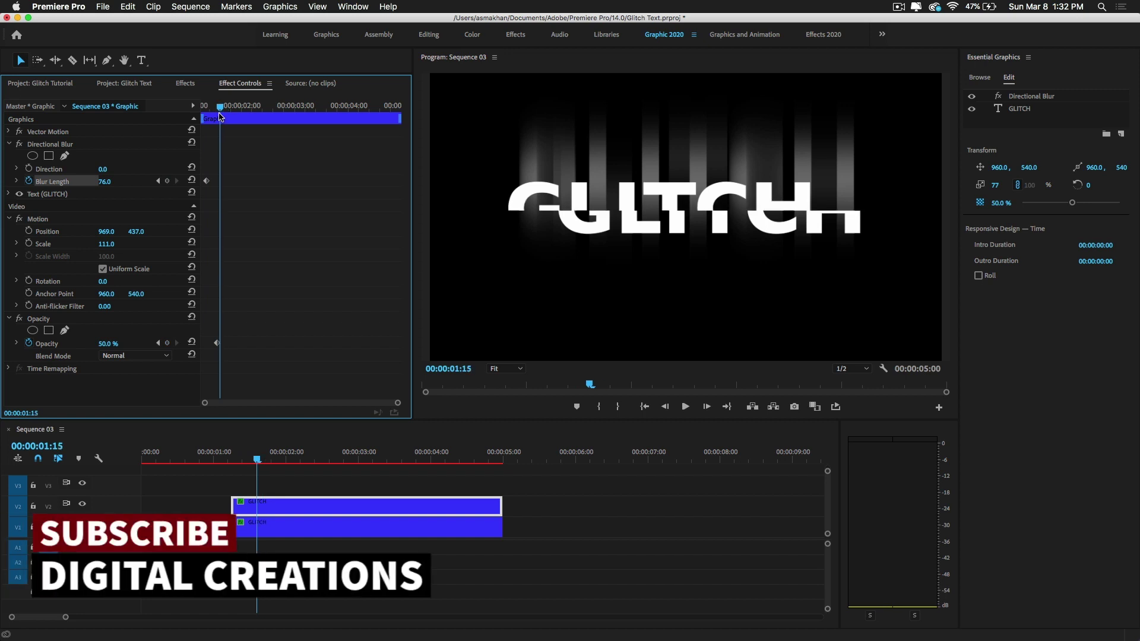
# Razor-cut the blurred GLITCH copy on V2 at 1:15 and step the playhead forward a frame.
pyautogui.press('c')
pyautogui.click(258, 507)
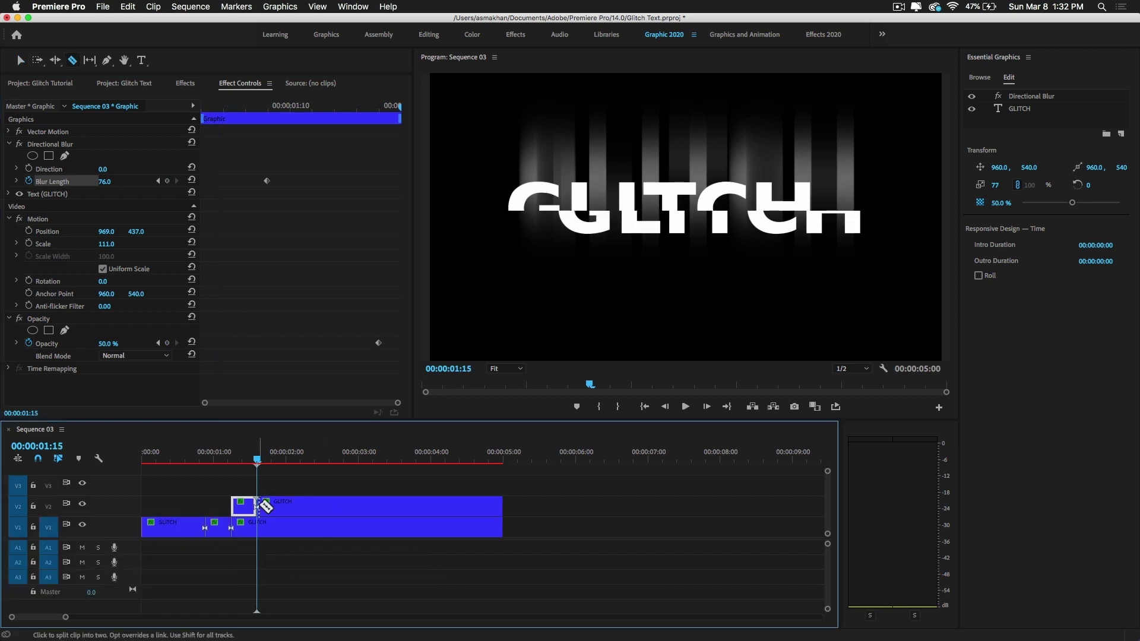
pyautogui.click(259, 461)
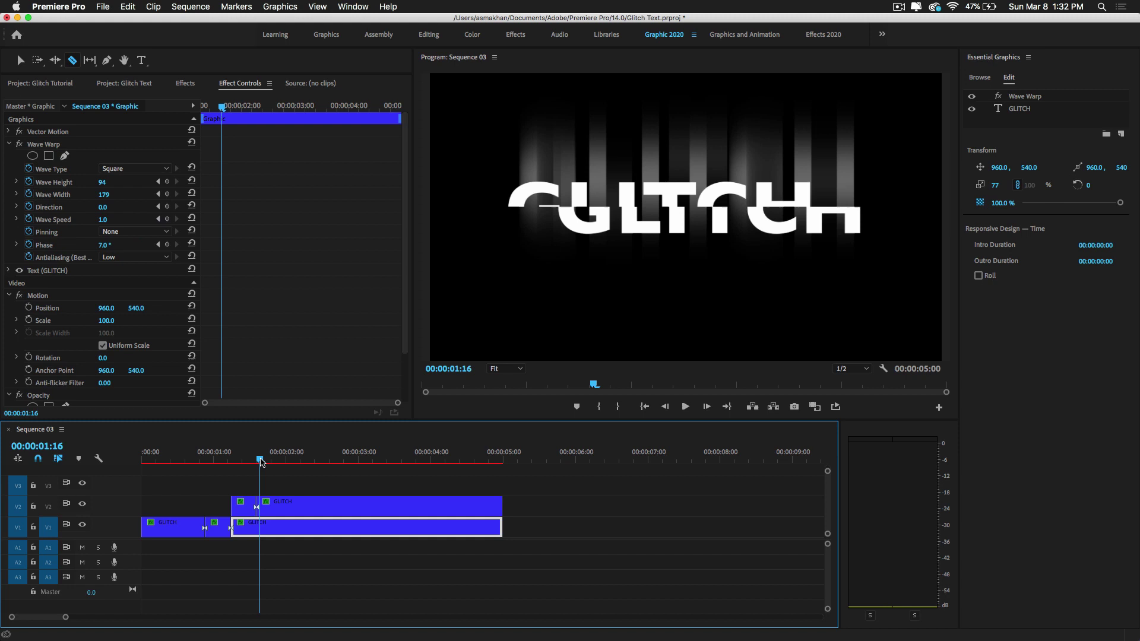
pyautogui.moveTo(259, 460); pyautogui.dragTo(259, 455)
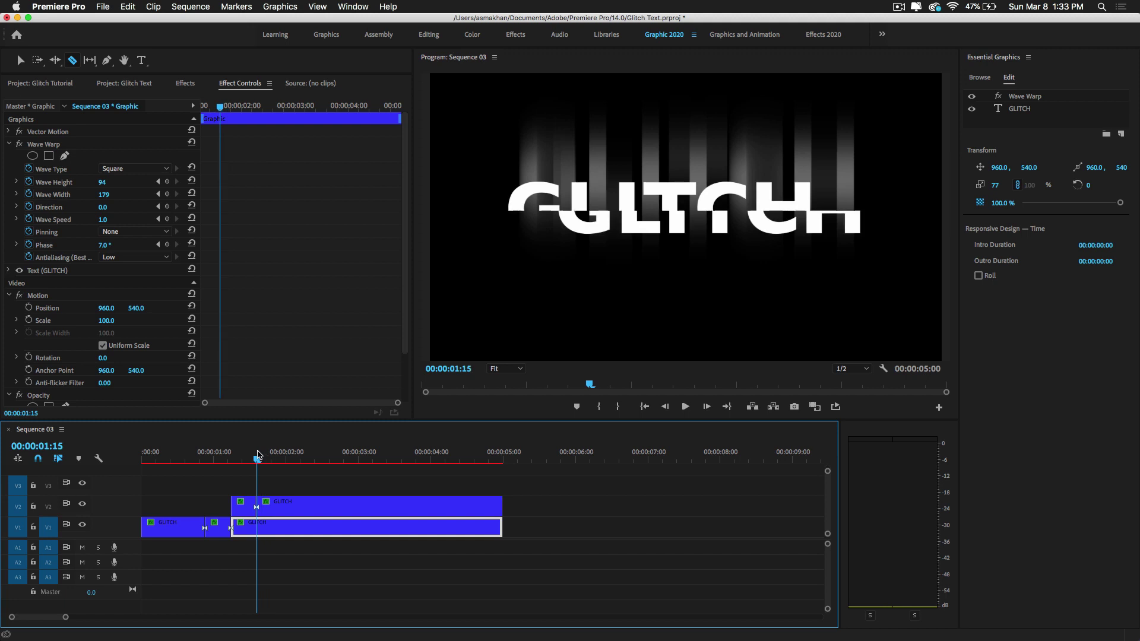
pyautogui.press('Right')
pyautogui.press('Right')
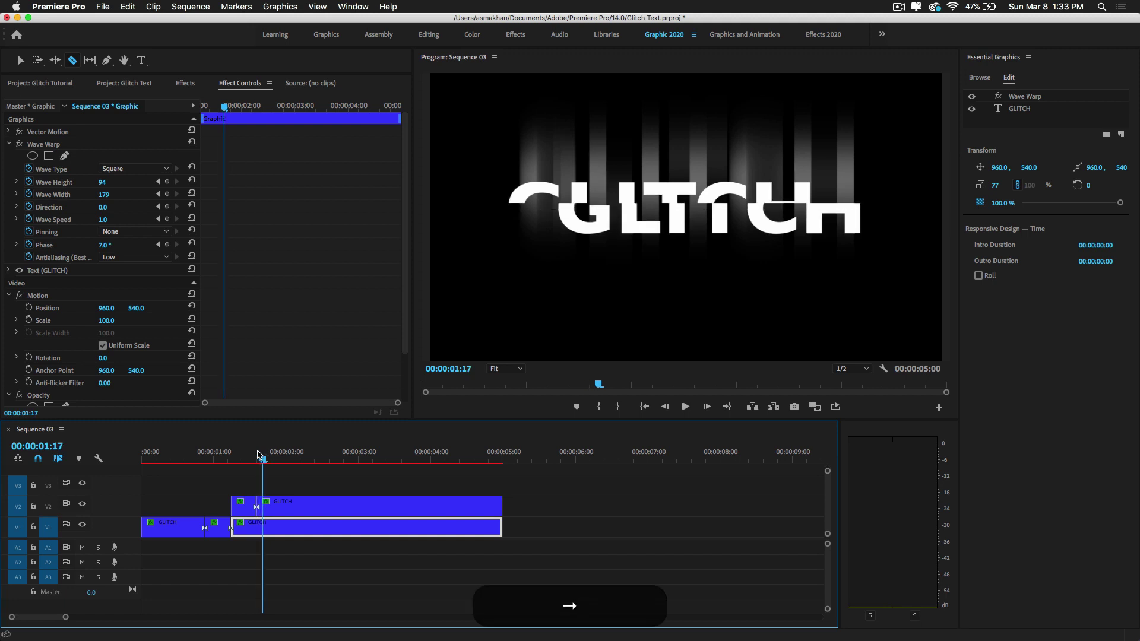
# Keyframe the later piece's Position, shifting the blurred copy to the right.
pyautogui.press('v')
pyautogui.click(269, 507)
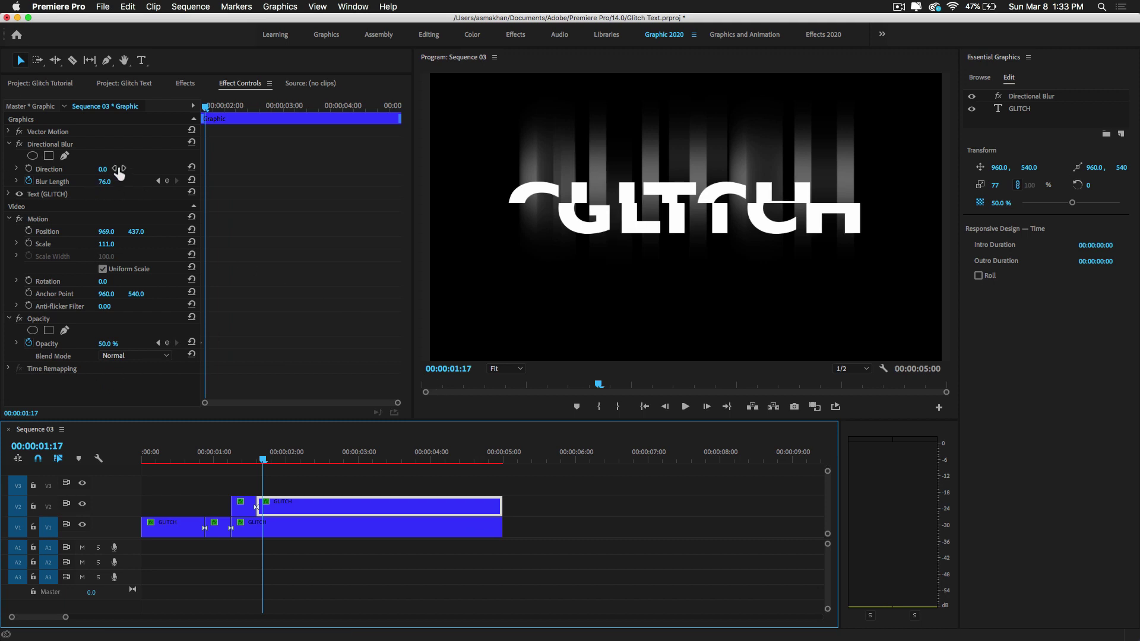
pyautogui.click(28, 231)
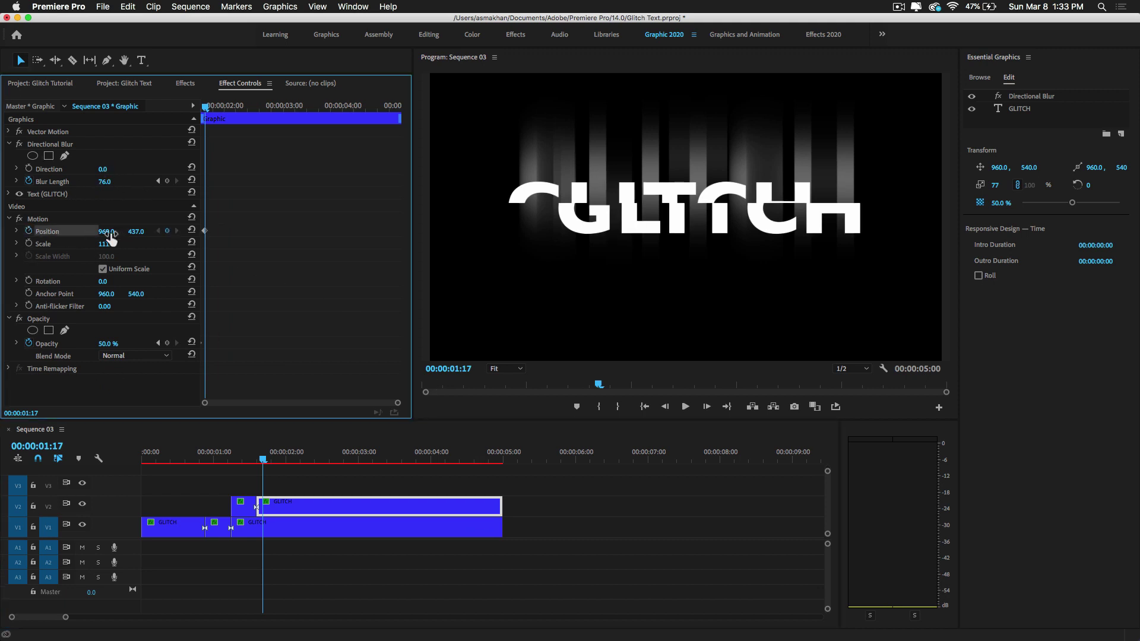
pyautogui.moveTo(108, 231)
pyautogui.mouseDown()
pyautogui.moveTo(184, 232)
pyautogui.moveTo(114, 244)
pyautogui.mouseUp()
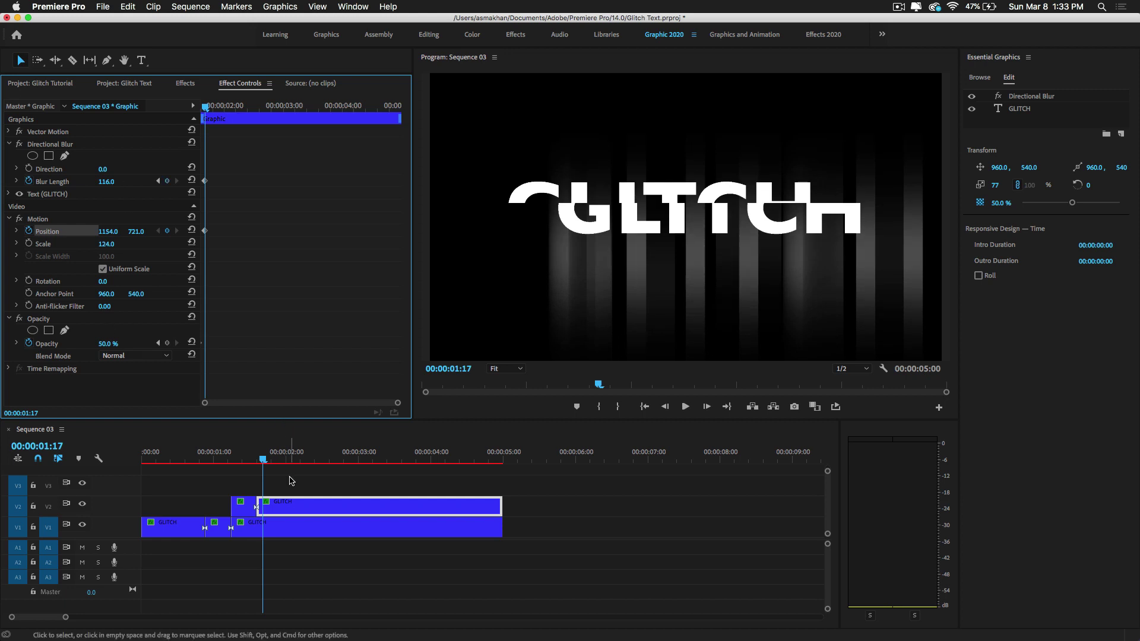
# Preview the glitch, then razor-cut both the V2 copy and the V1 clip at 1:23.
pyautogui.press('space')
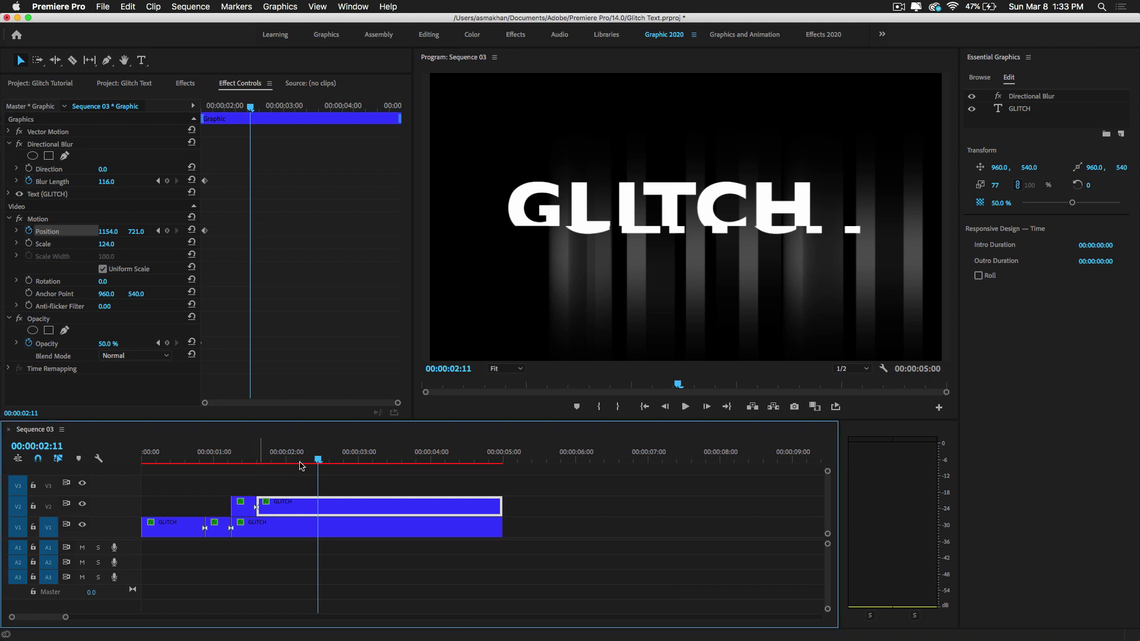
pyautogui.click(283, 461)
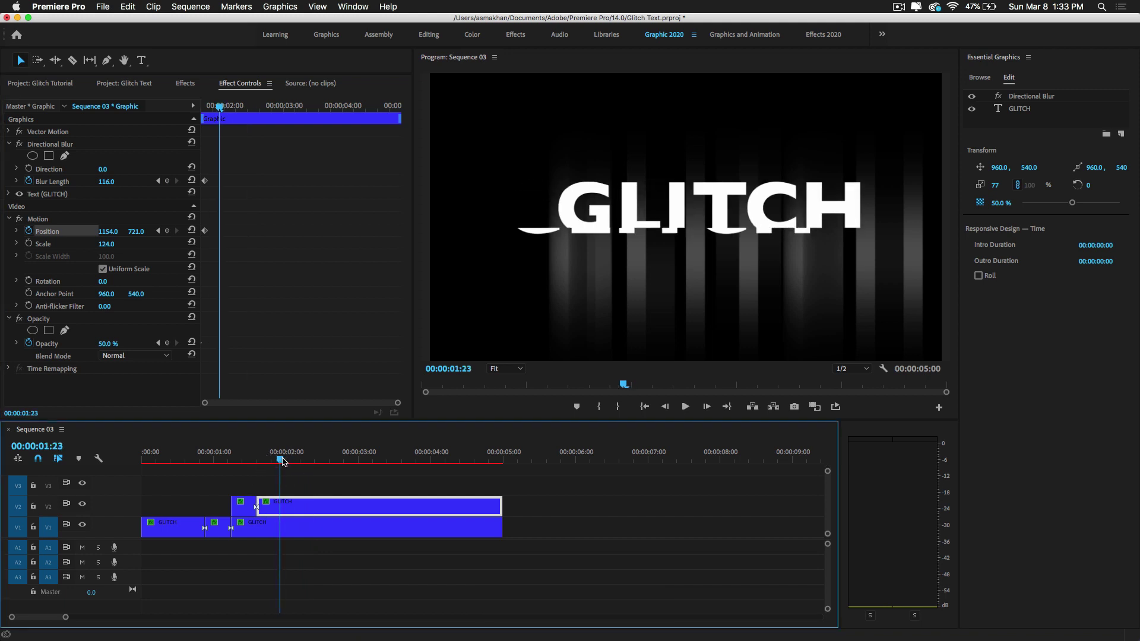
pyautogui.press('c')
pyautogui.click(280, 505)
pyautogui.click(280, 527)
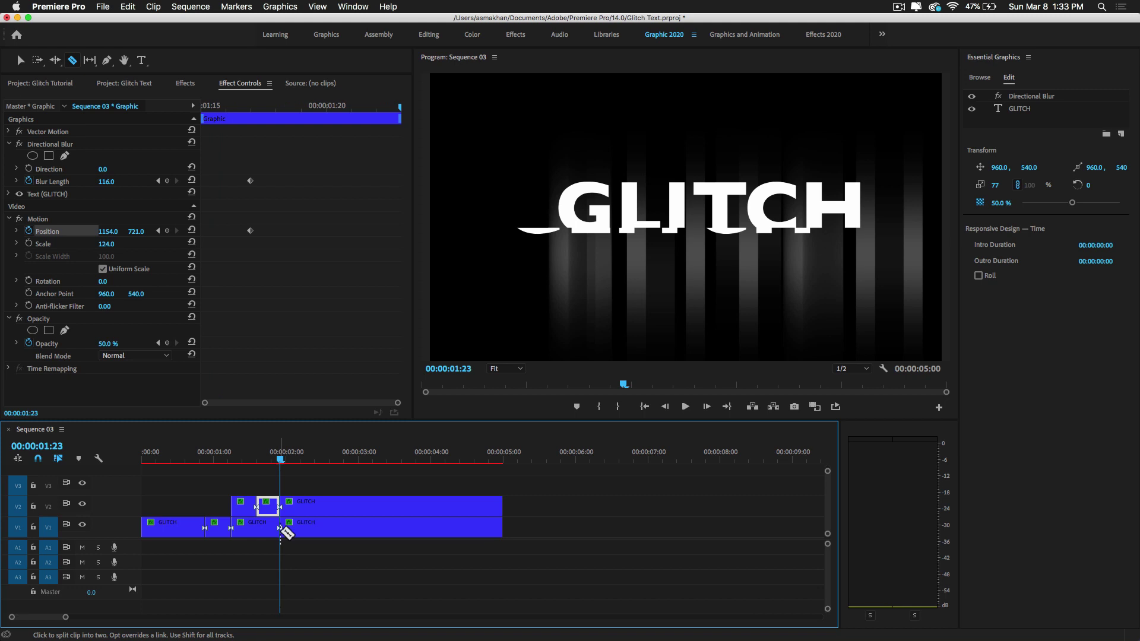
# Delete the V2 blurred copy piece after 1:23.
pyautogui.press('v')
pyautogui.click(303, 505)
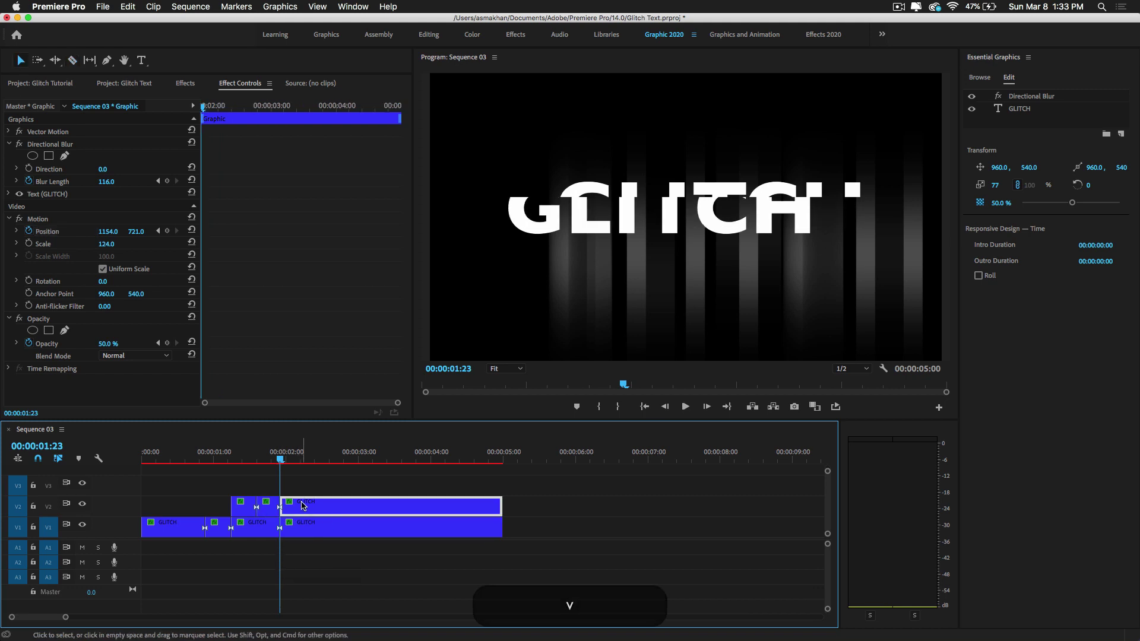
pyautogui.press('BackSpace')
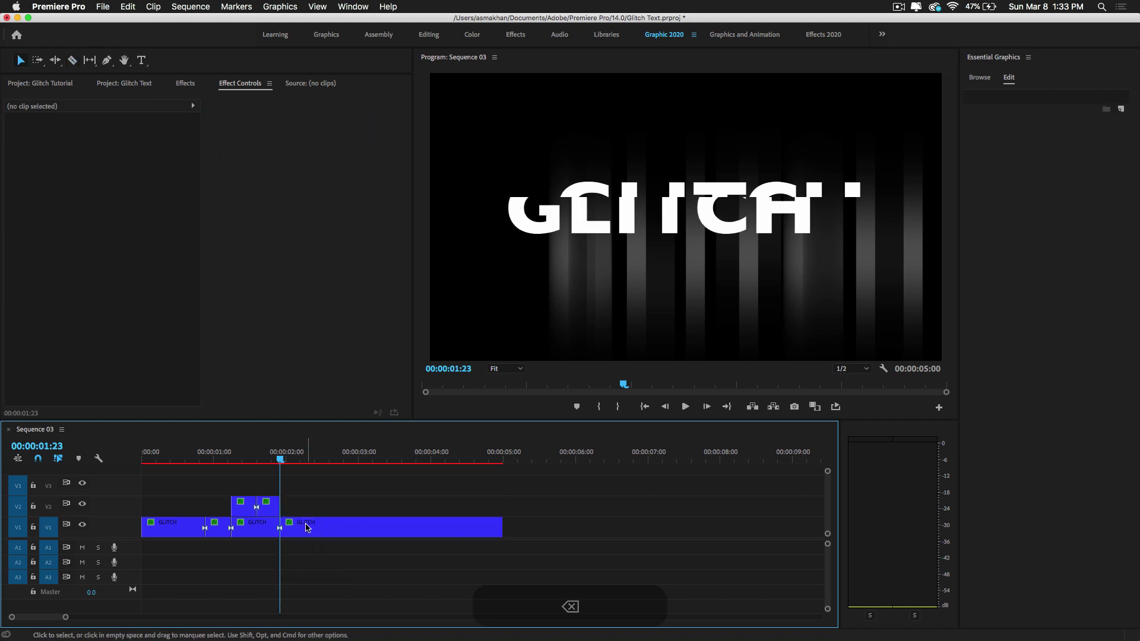
# Remove Wave Warp from the last GLITCH clip on V1 so it shows plain text.
pyautogui.click(308, 526)
pyautogui.moveTo(231, 455); pyautogui.dragTo(143, 456)
pyautogui.press('space')
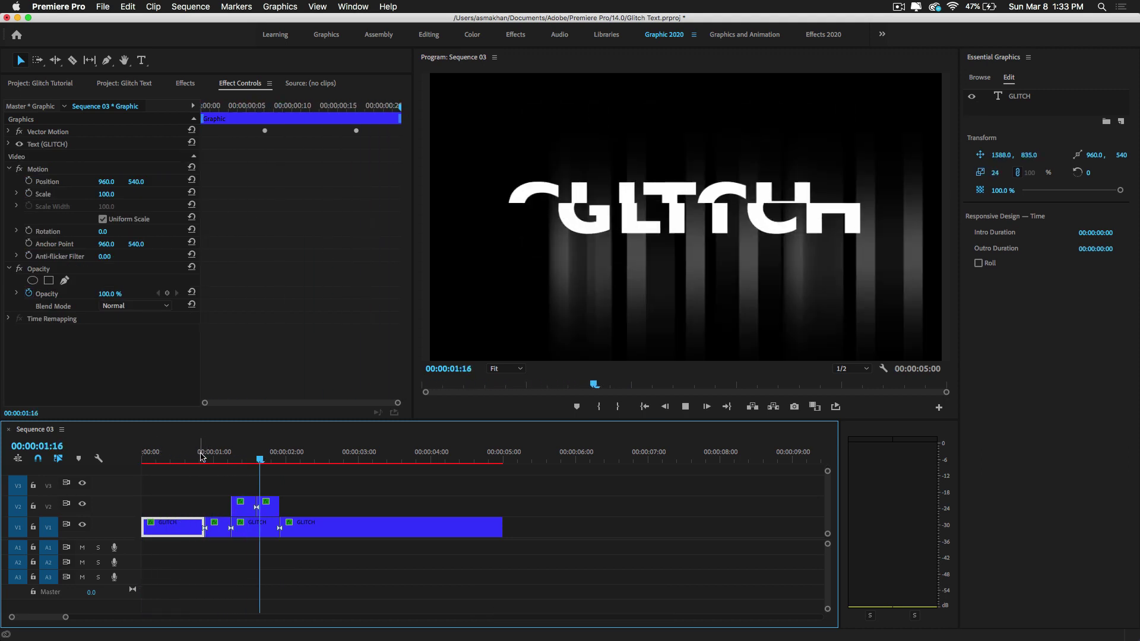
pyautogui.press('space')
pyautogui.moveTo(228, 455); pyautogui.dragTo(290, 457)
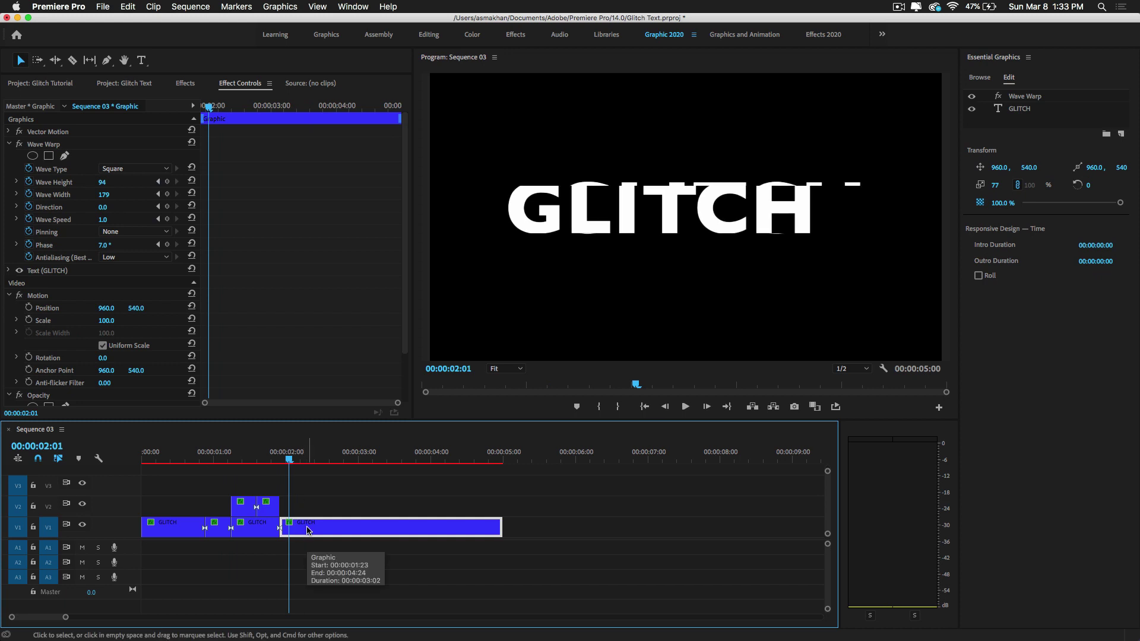
pyautogui.click(44, 147)
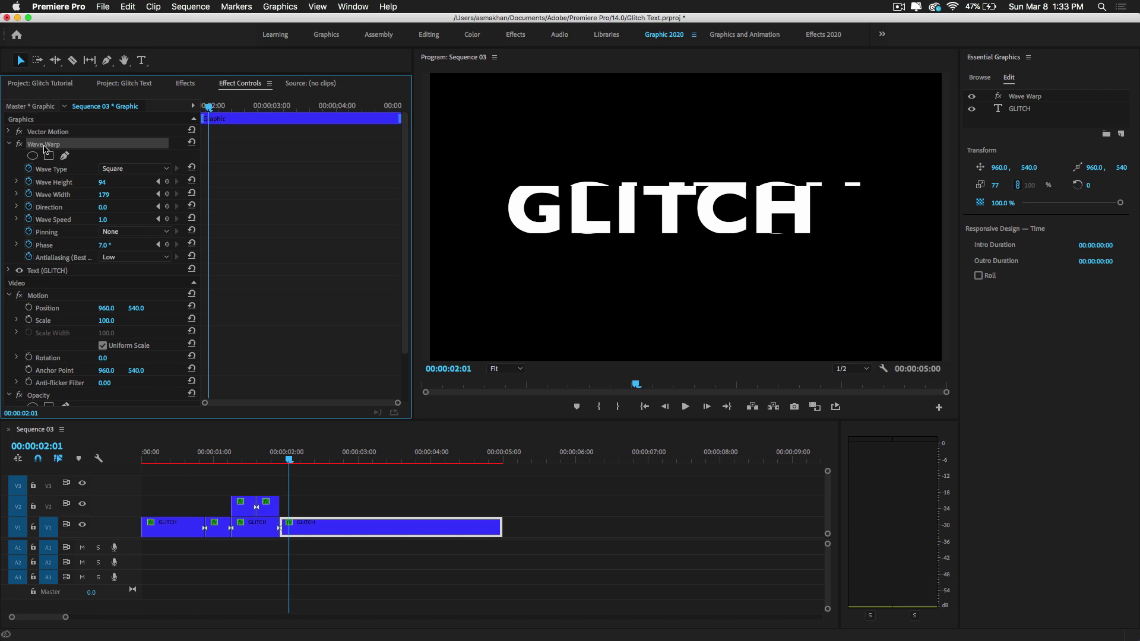
pyautogui.press('BackSpace')
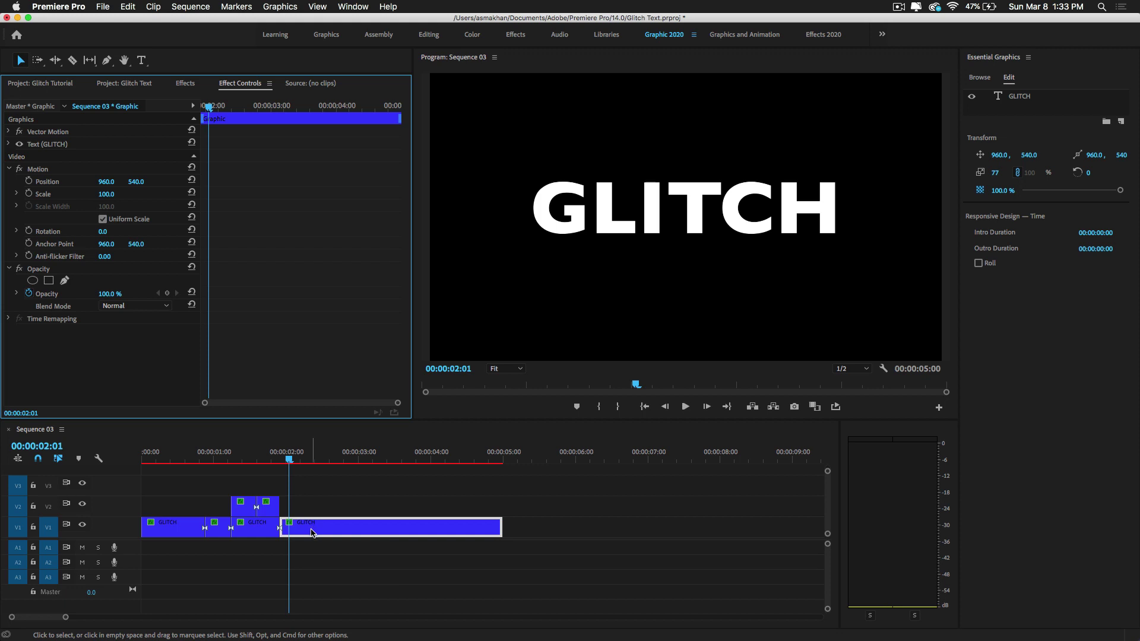
pyautogui.moveTo(289, 457); pyautogui.dragTo(279, 456)
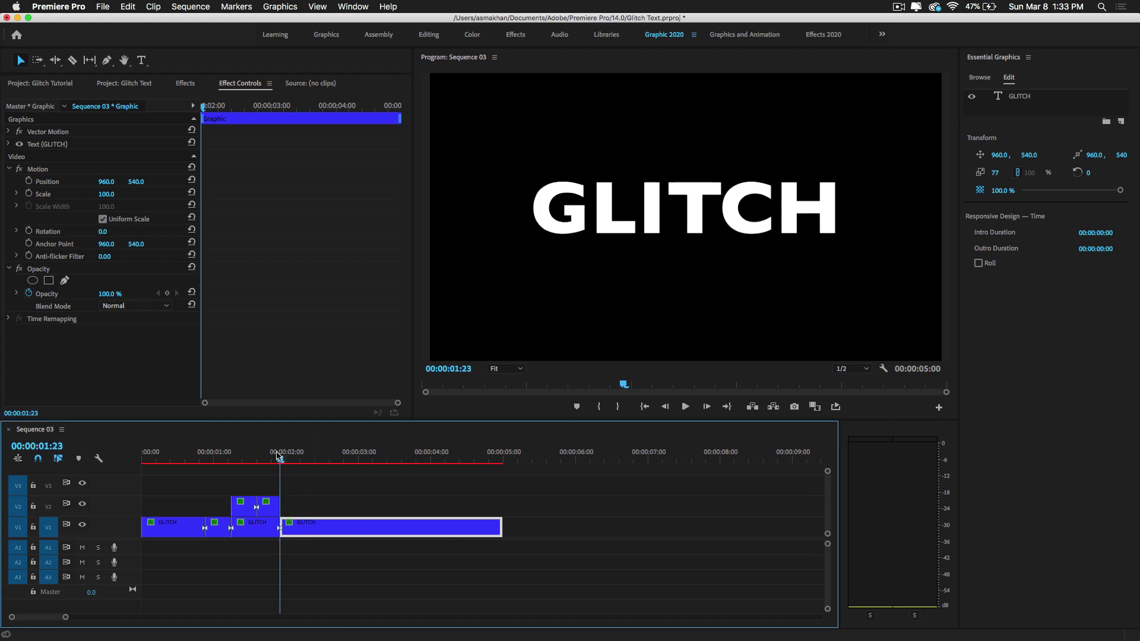
# Render sequence previews, then Option-drag the final GLITCH clip upward to duplicate it.
pyautogui.press('Return')
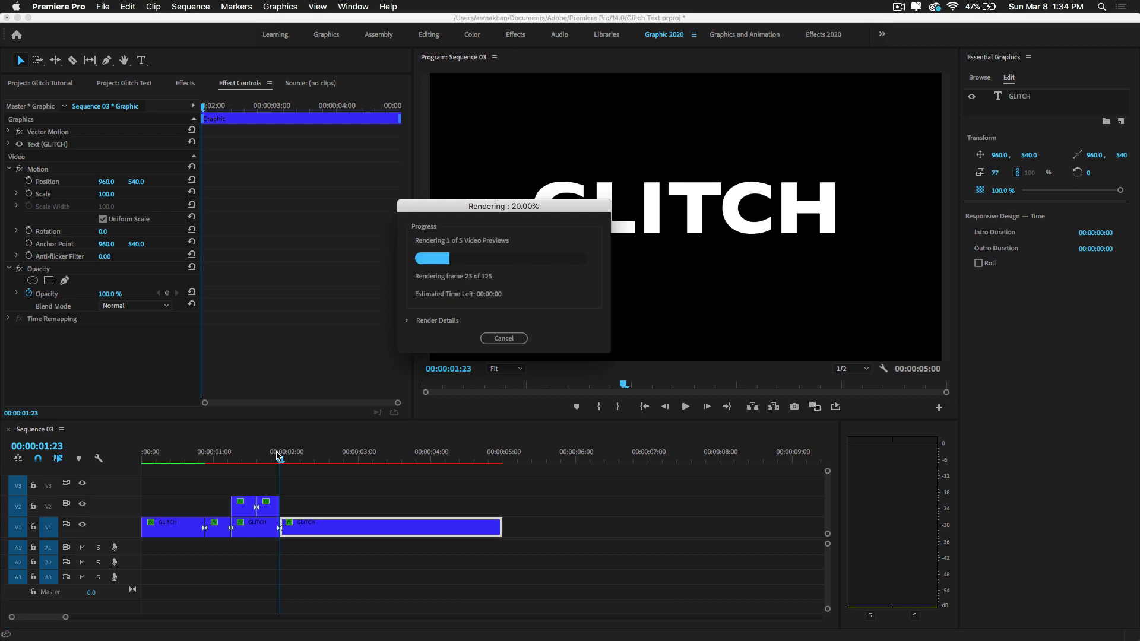
pyautogui.click(286, 458)
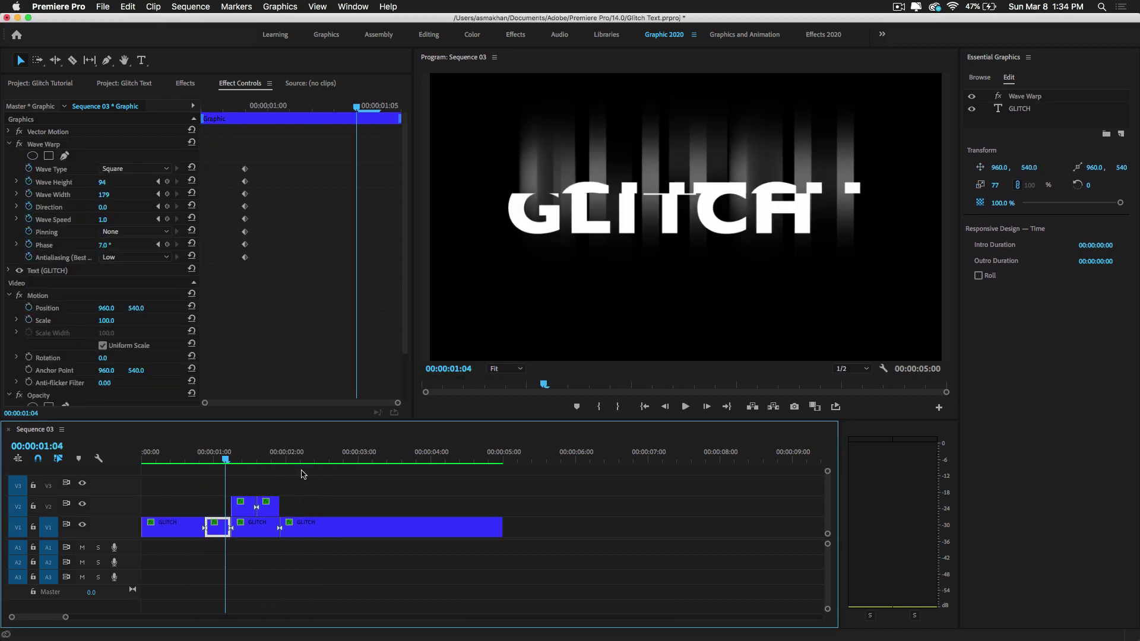
pyautogui.moveTo(303, 459); pyautogui.dragTo(308, 482)
pyautogui.click(330, 527)
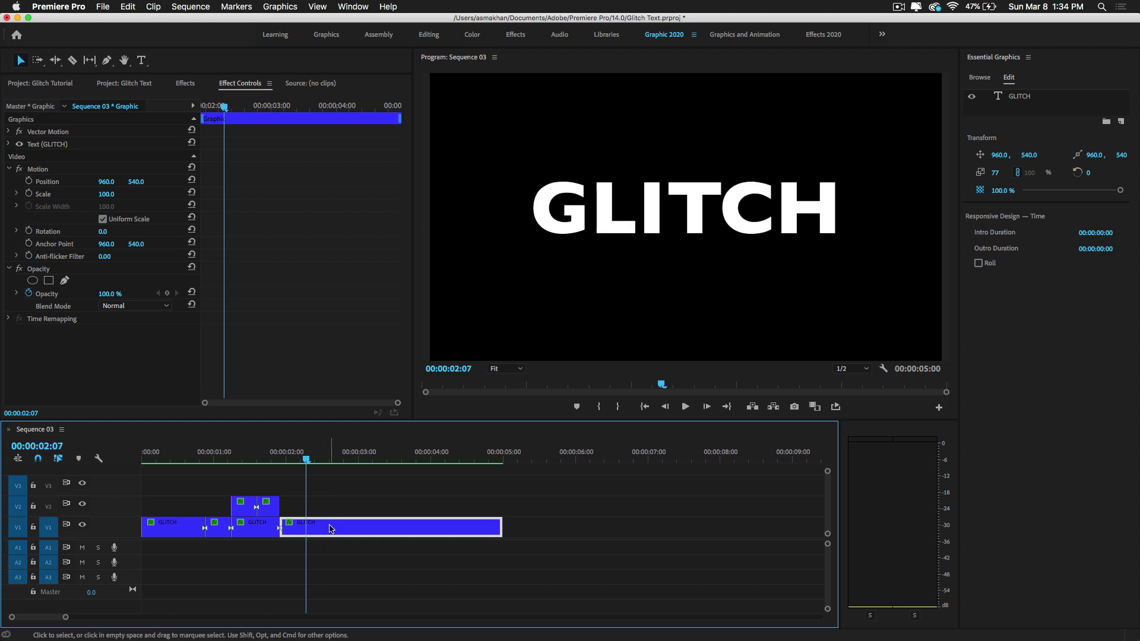
pyautogui.moveTo(331, 530); pyautogui.dragTo(325, 487)
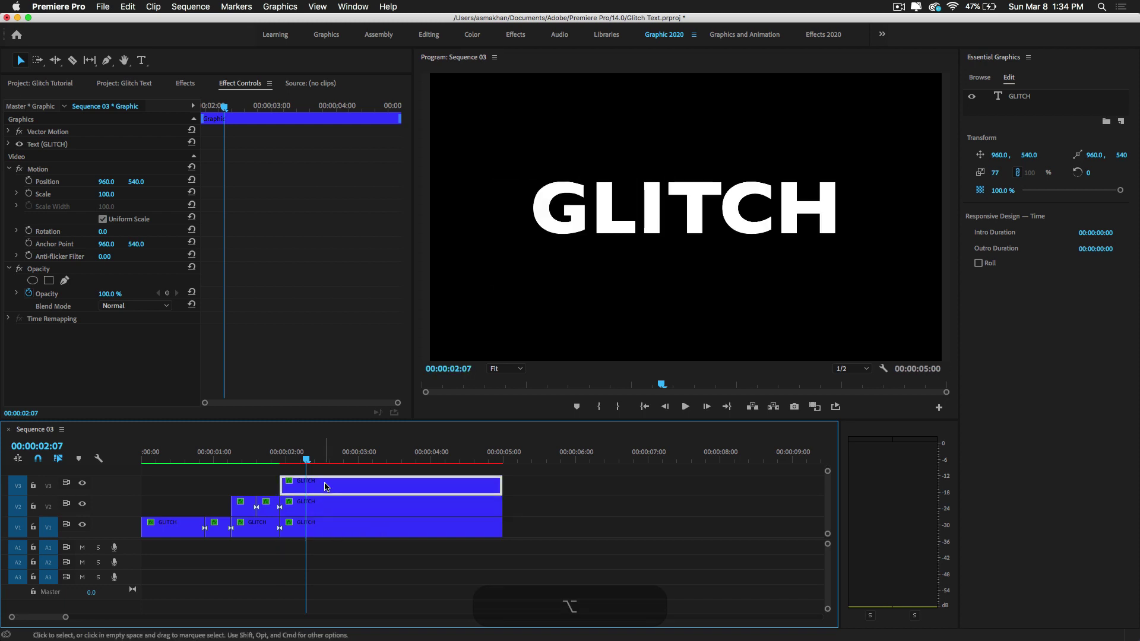
# Clear the Effects panel search and search for 'color'.
pyautogui.click(181, 85)
pyautogui.click(123, 100)
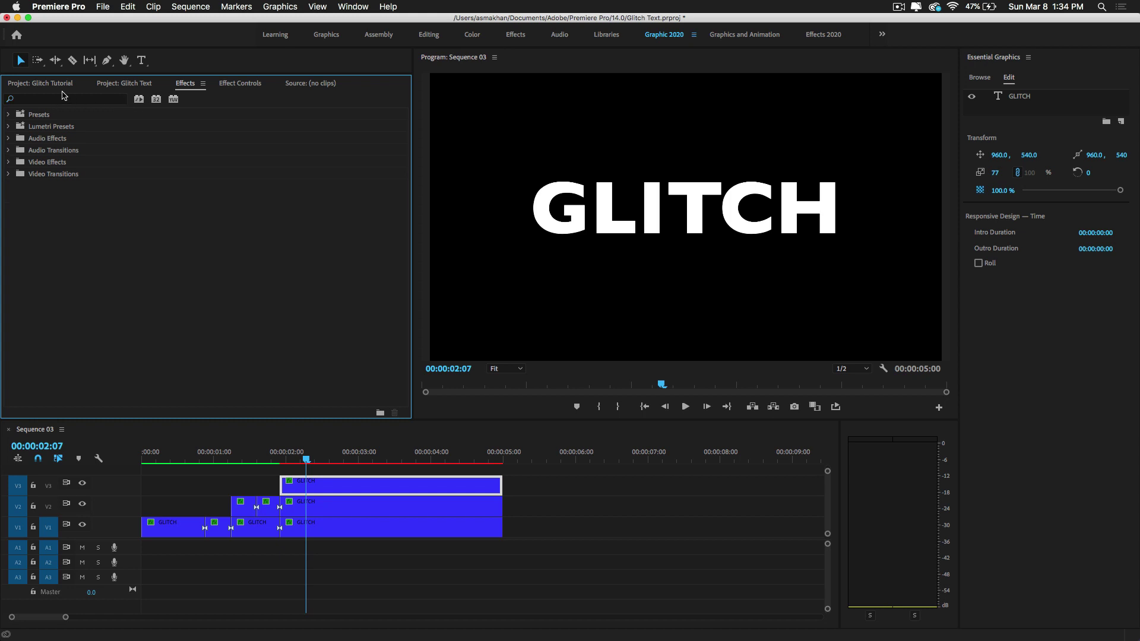
pyautogui.click(57, 102)
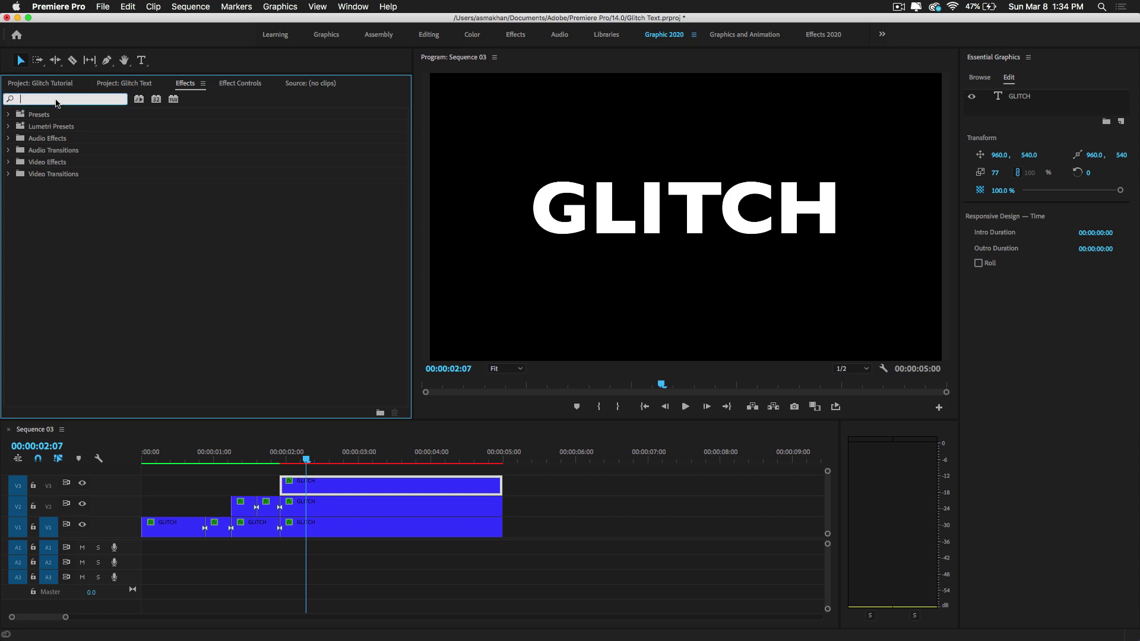
pyautogui.write('color')
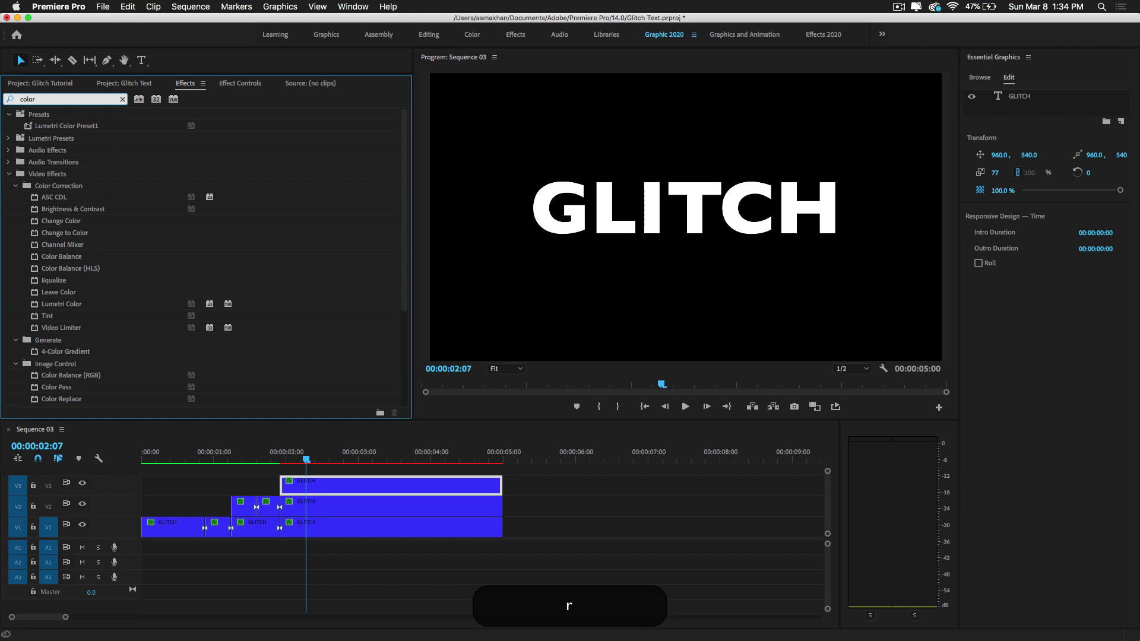
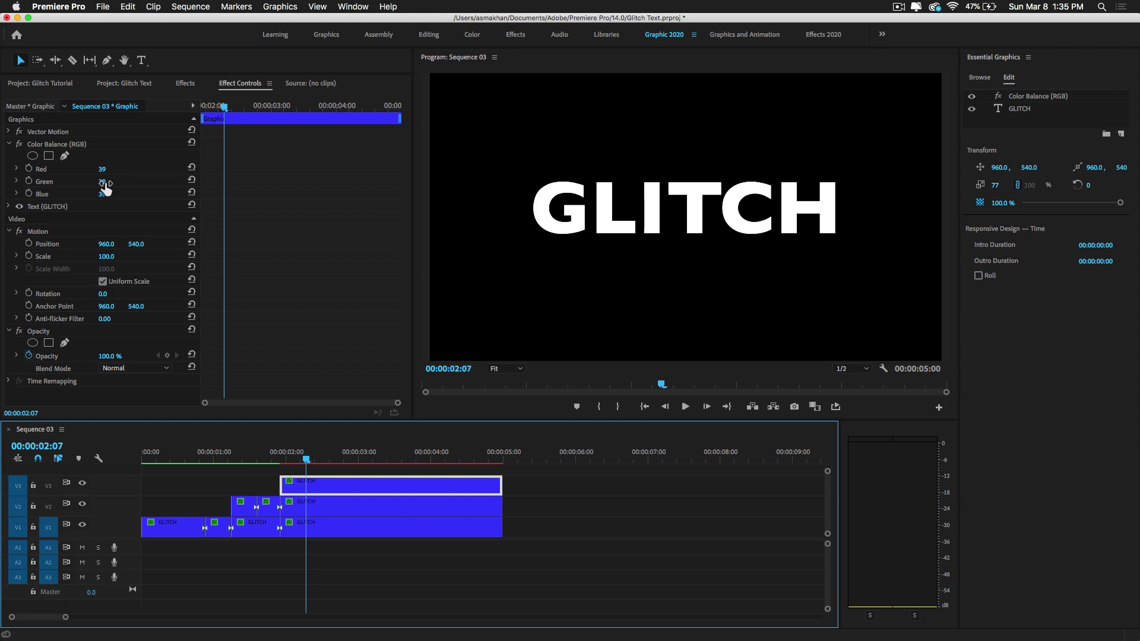
# Finish the V3 GLITCH clip as pure red by zeroing its Green and Blue values.
pyautogui.write('0')
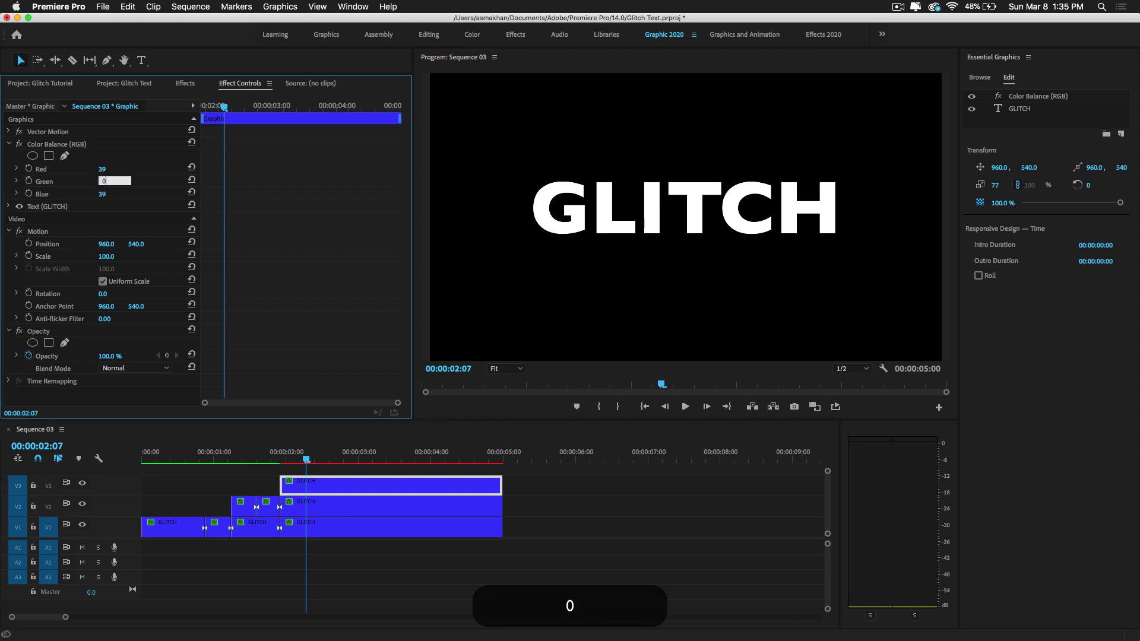
pyautogui.press('Return')
pyautogui.click(115, 192)
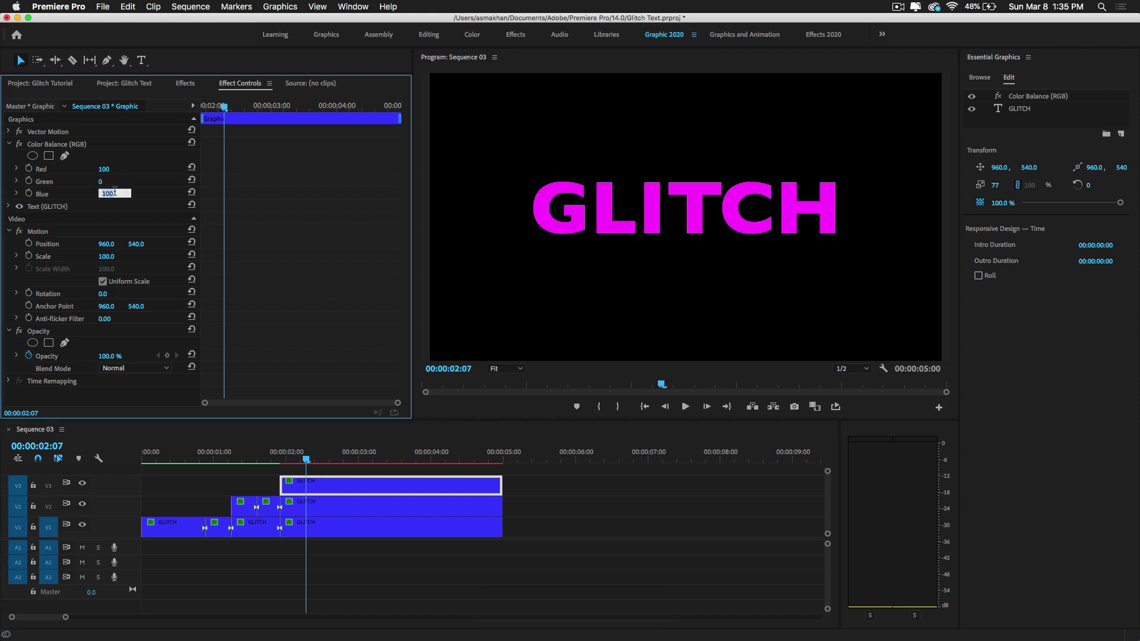
pyautogui.write('0')
pyautogui.press('Return')
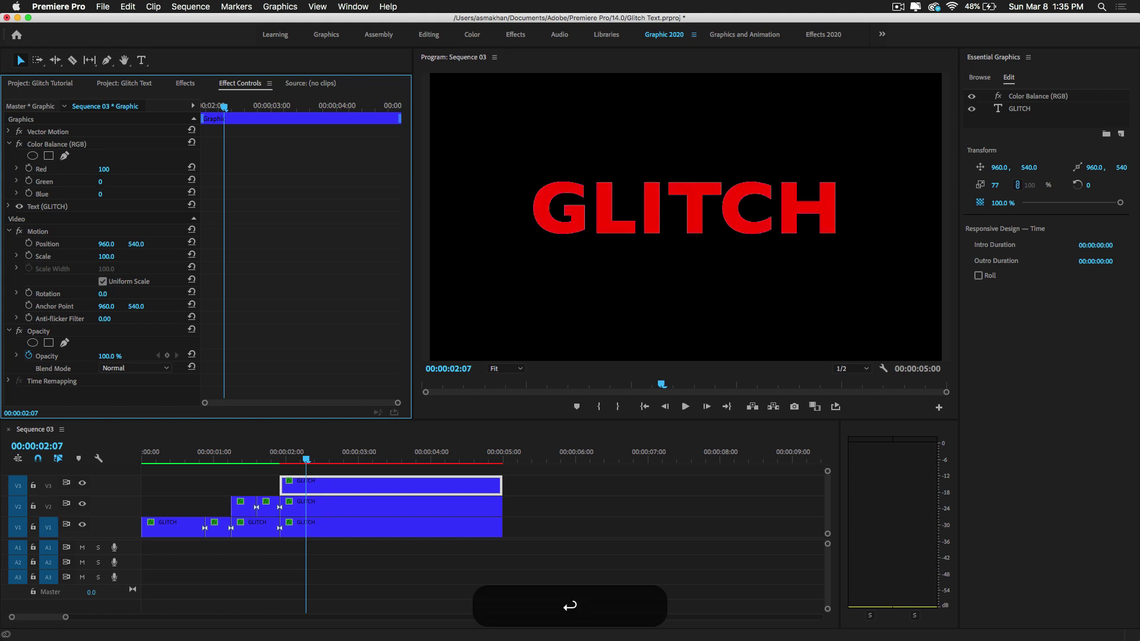
# Set the V2 GLITCH clip's Color Balance to 0/100/0 so it shows only green.
pyautogui.click(330, 509)
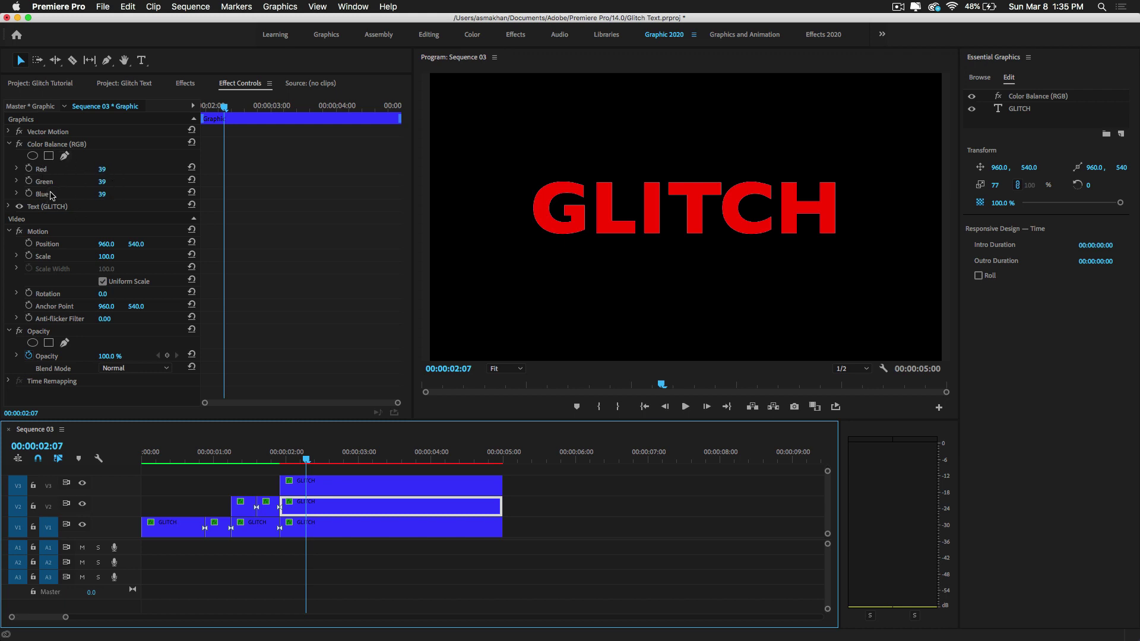
pyautogui.click(113, 169)
pyautogui.write('0')
pyautogui.press('Return')
pyautogui.click(114, 193)
pyautogui.write('0')
pyautogui.press('Return')
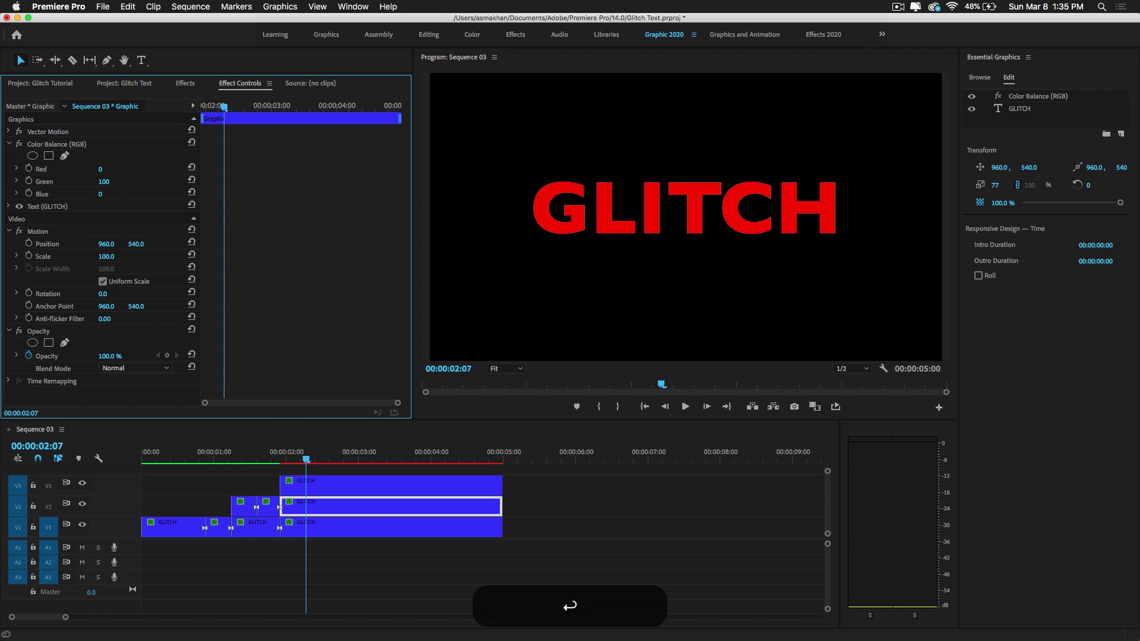
# Set the V1 GLITCH clip's Color Balance to 0/0/100 so it shows only blue.
pyautogui.click(319, 530)
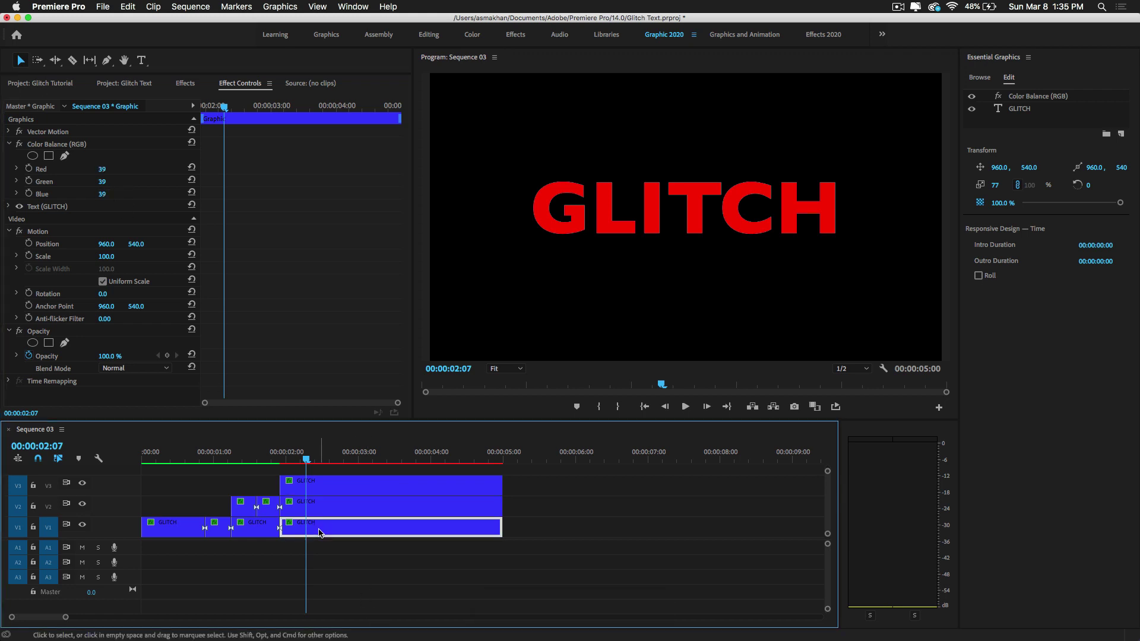
pyautogui.click(101, 182)
pyautogui.write('0')
pyautogui.press('Return')
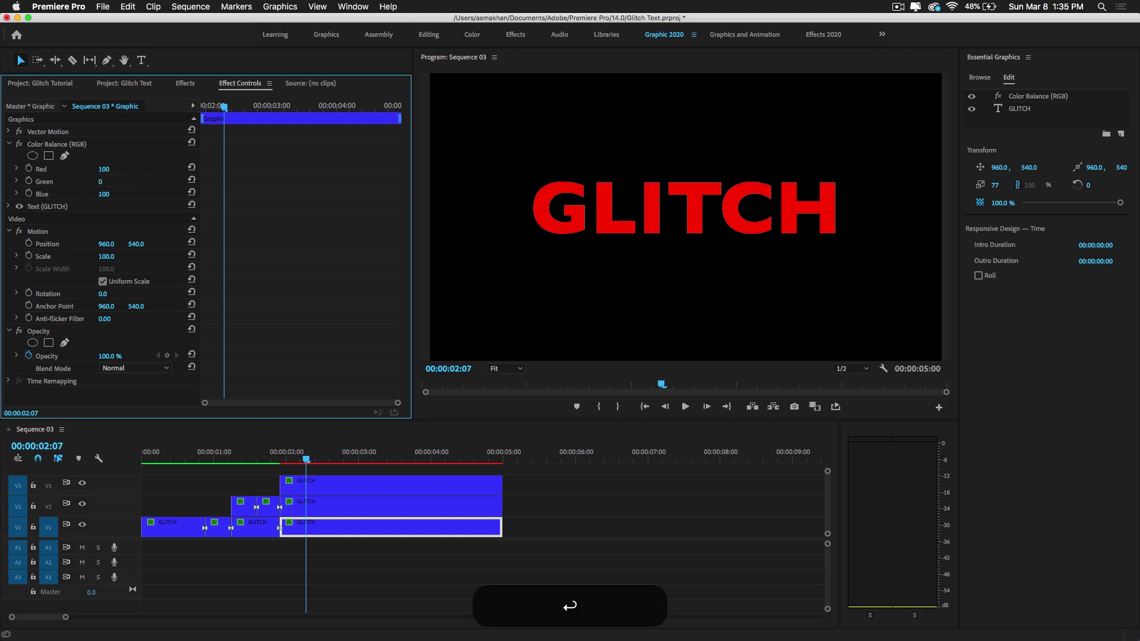
pyautogui.click(110, 169)
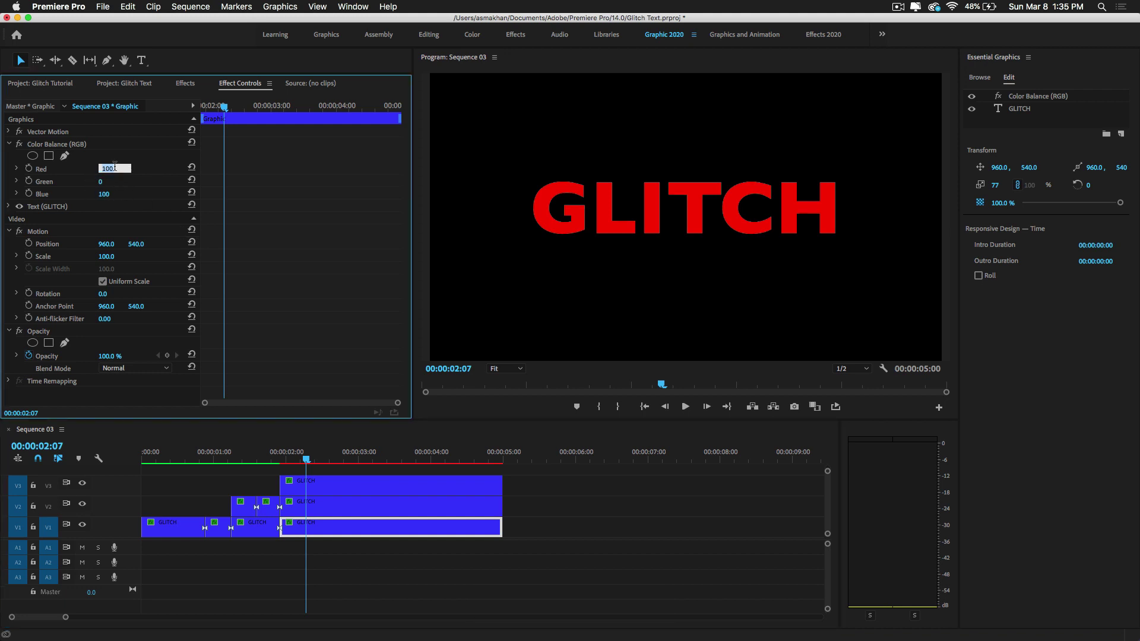
pyautogui.write('0')
pyautogui.press('Return')
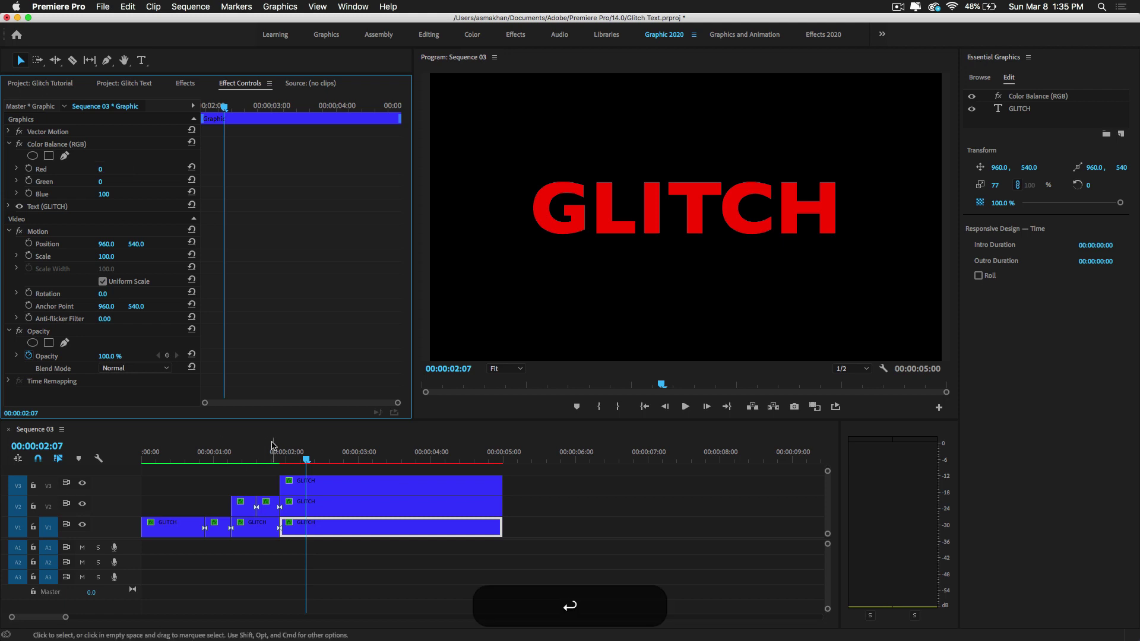
pyautogui.click(314, 509)
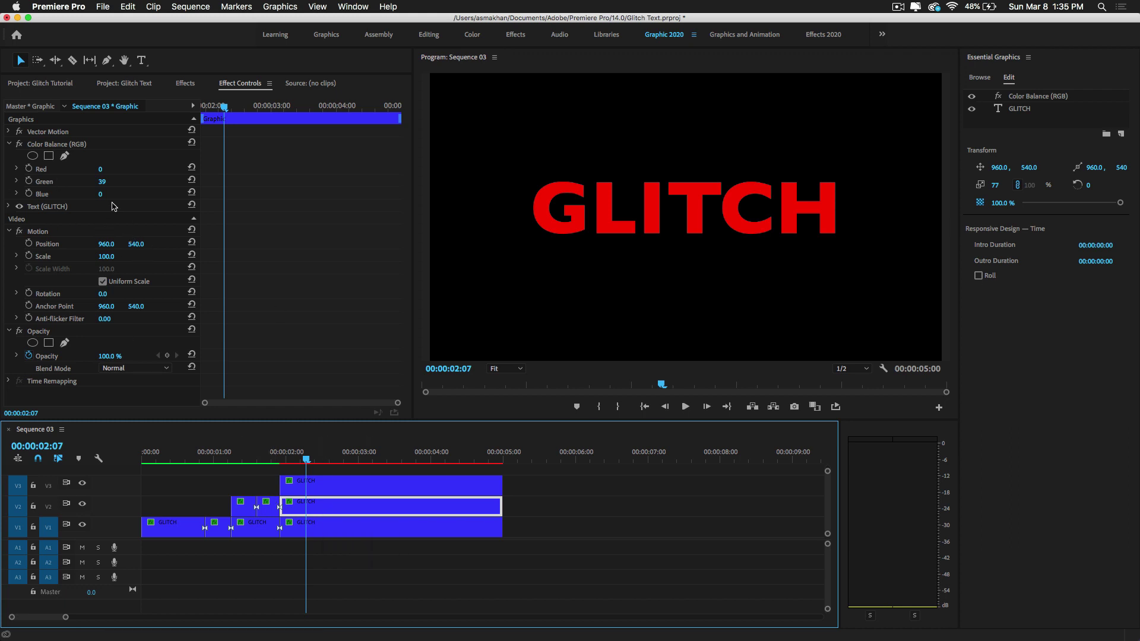
# Set the green V2 and red V3 GLITCH clips to Screen blend mode, playhead back to 00:00:01:23.
pyautogui.click(148, 368)
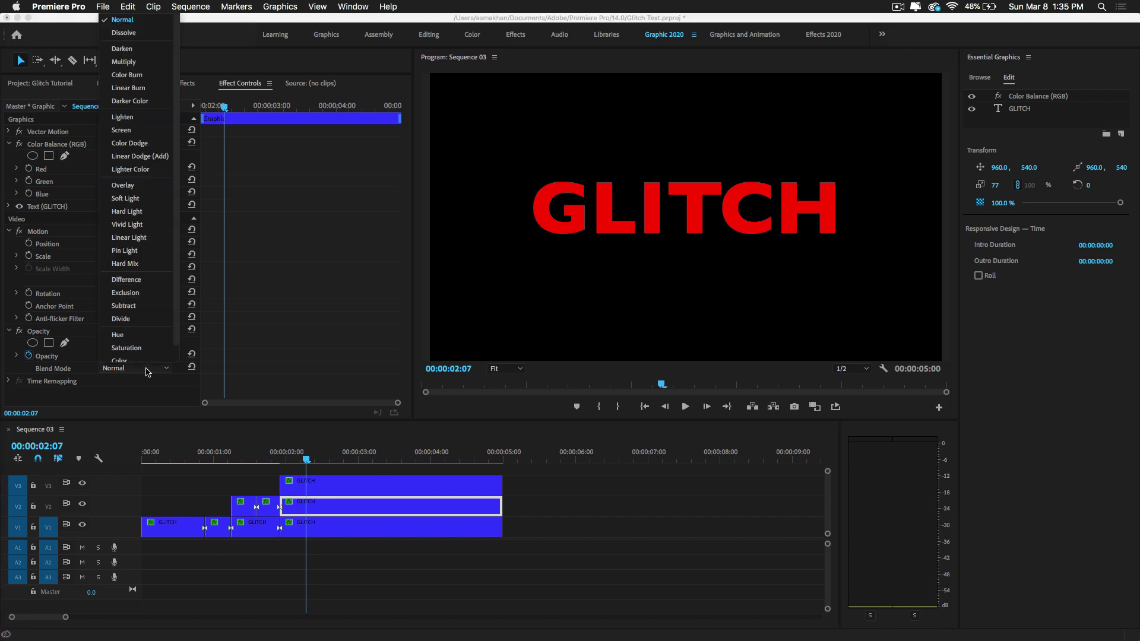
pyautogui.click(137, 130)
pyautogui.click(343, 484)
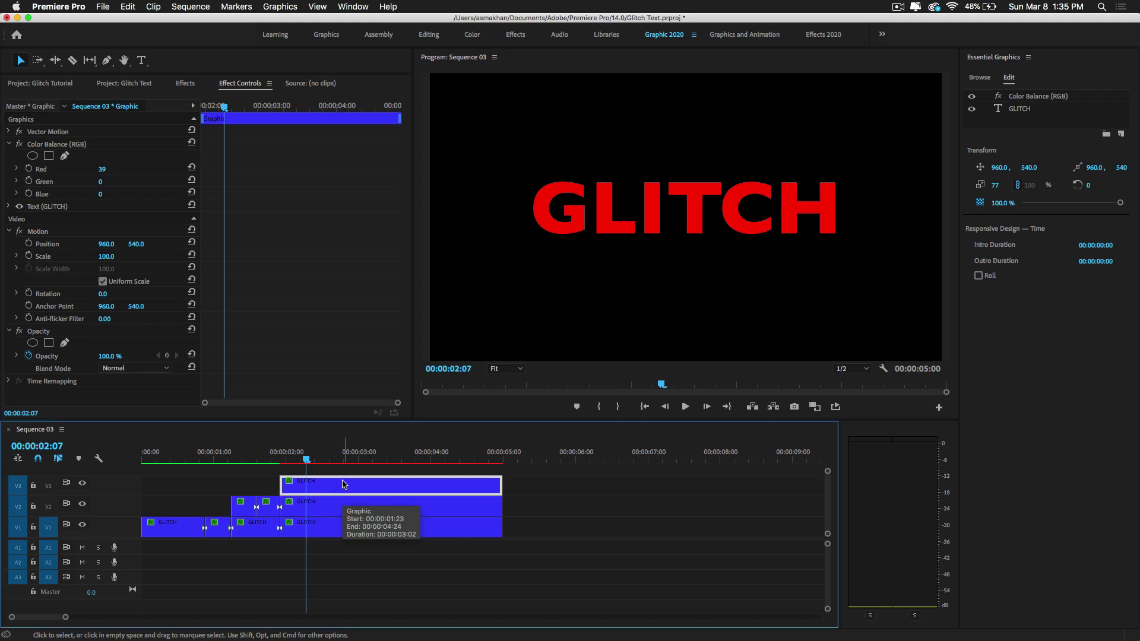
pyautogui.click(155, 368)
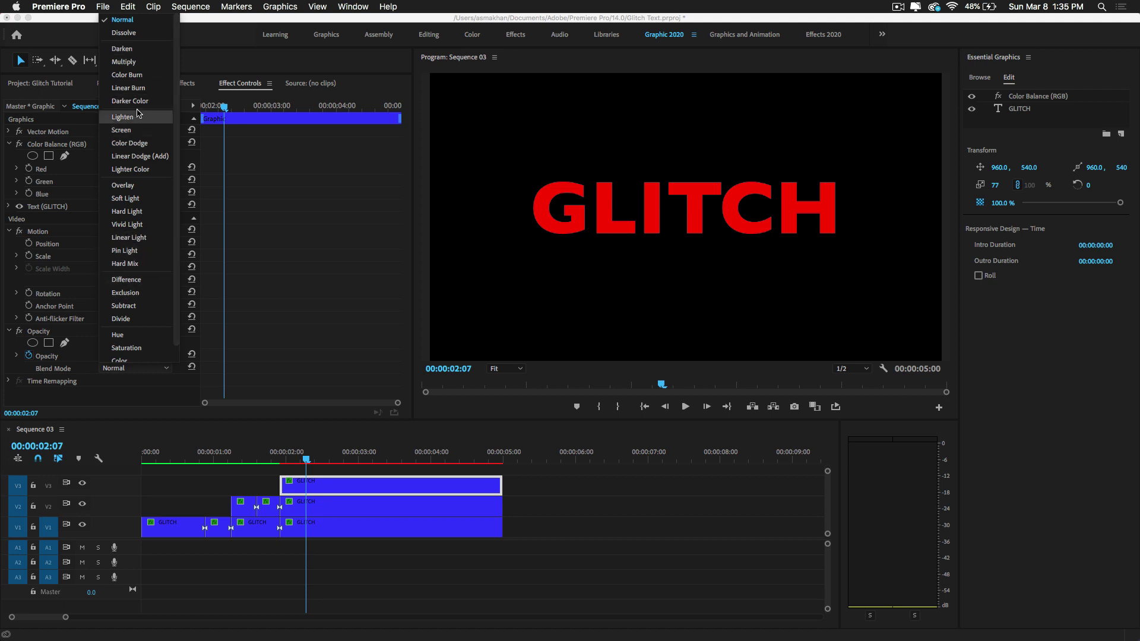
pyautogui.click(134, 130)
pyautogui.moveTo(307, 457); pyautogui.dragTo(280, 452)
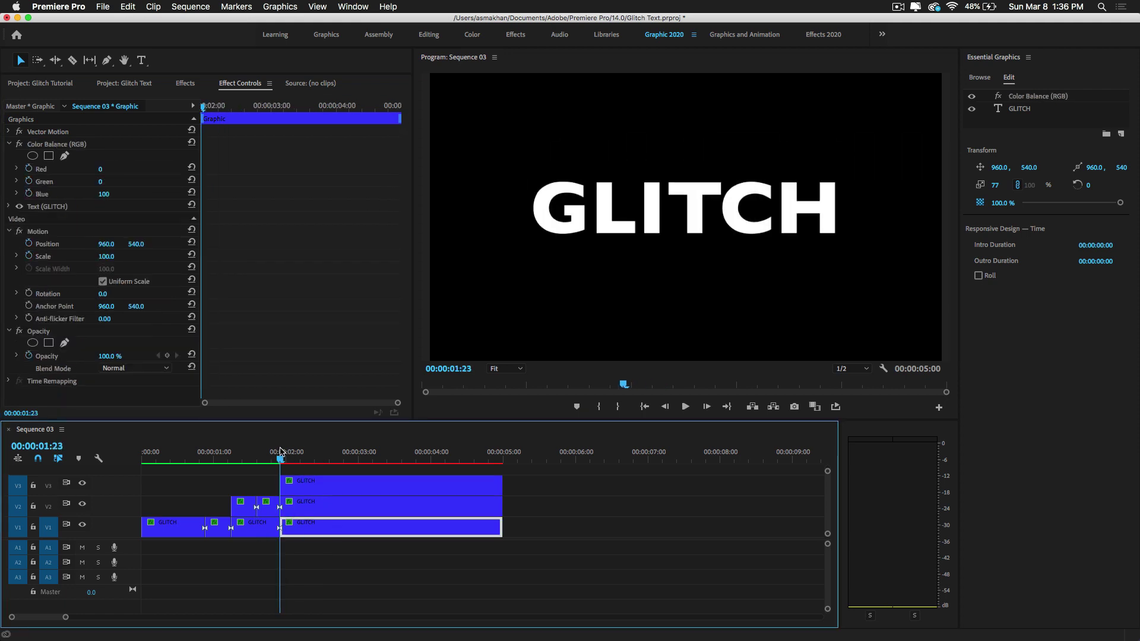
# Zoom the timeline and place the playhead exactly on 00:00:02:00.
pyautogui.press('=')
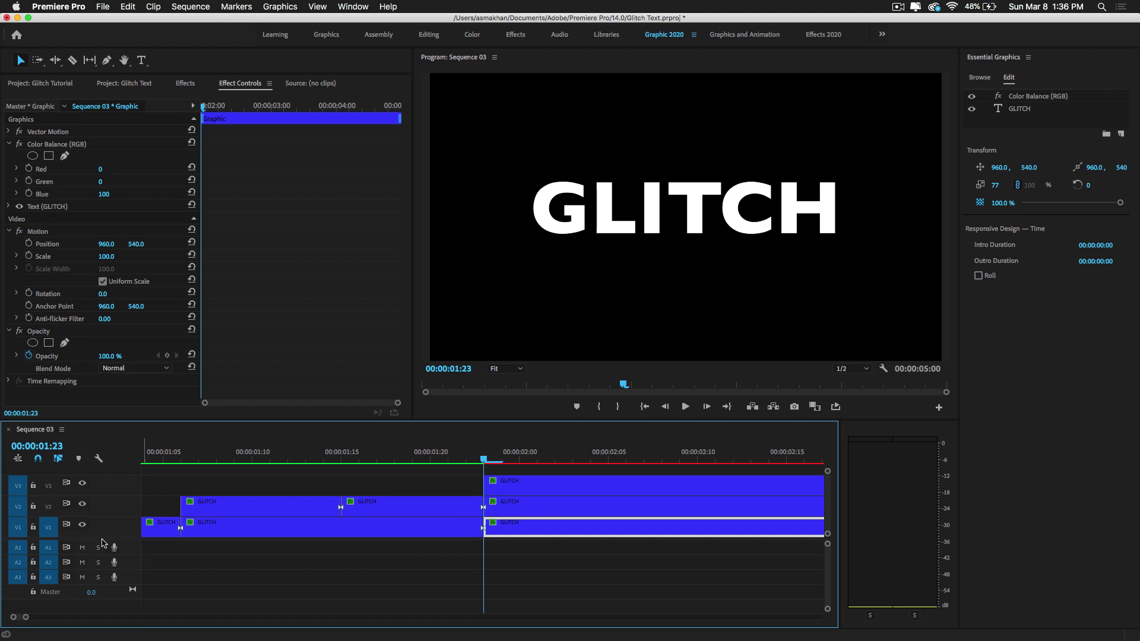
pyautogui.scroll(2, 426, 492)
pyautogui.press('-')
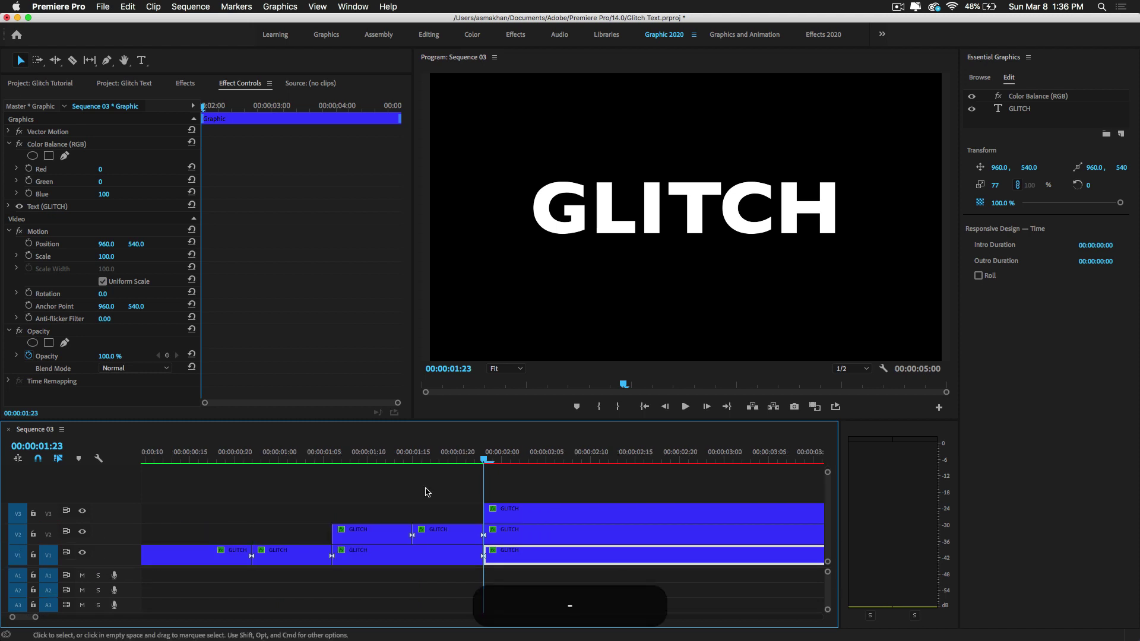
pyautogui.press('Right')
pyautogui.press('Right')
pyautogui.press('Left')
pyautogui.press('Left')
pyautogui.press('Right')
pyautogui.press('Right')
# Label the three right-hand GLITCH clips Caribbean, then select the top V3 clip.
pyautogui.moveTo(406, 496); pyautogui.dragTo(557, 583)
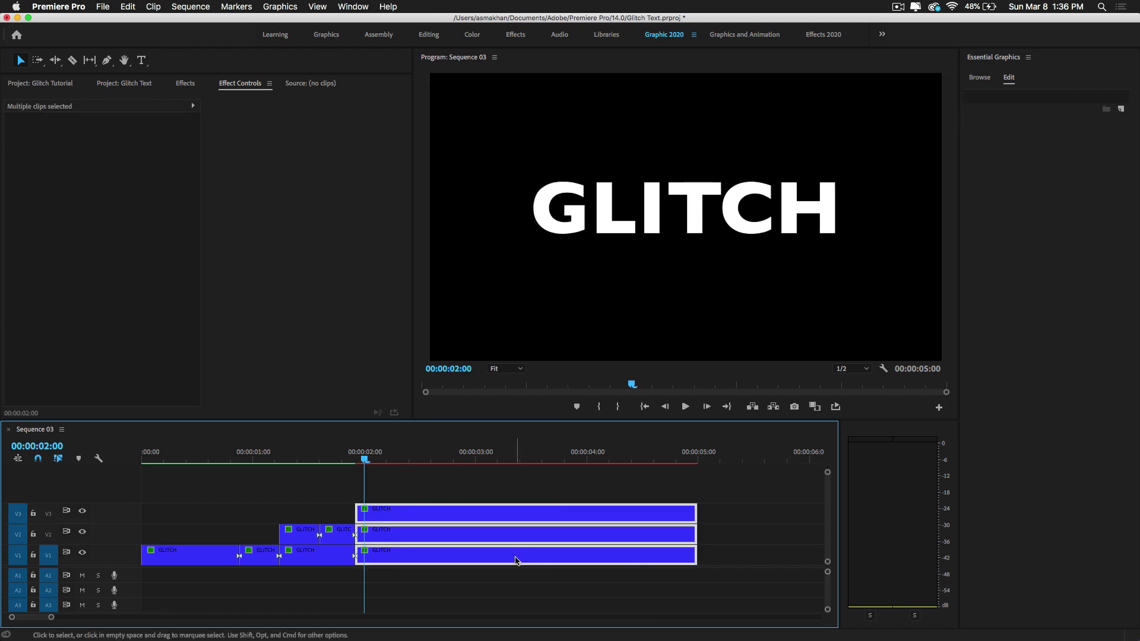
pyautogui.rightClick(518, 558)
pyautogui.moveTo(609, 432)
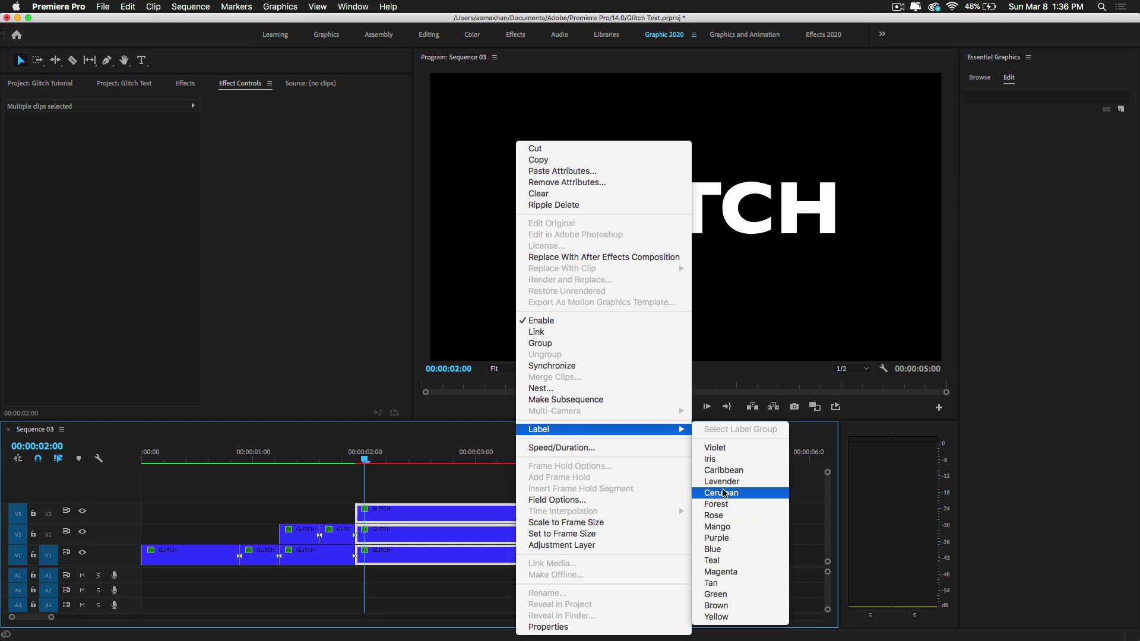
pyautogui.click(723, 470)
pyautogui.moveTo(397, 479); pyautogui.dragTo(449, 562)
pyautogui.click(342, 494)
pyautogui.click(385, 511)
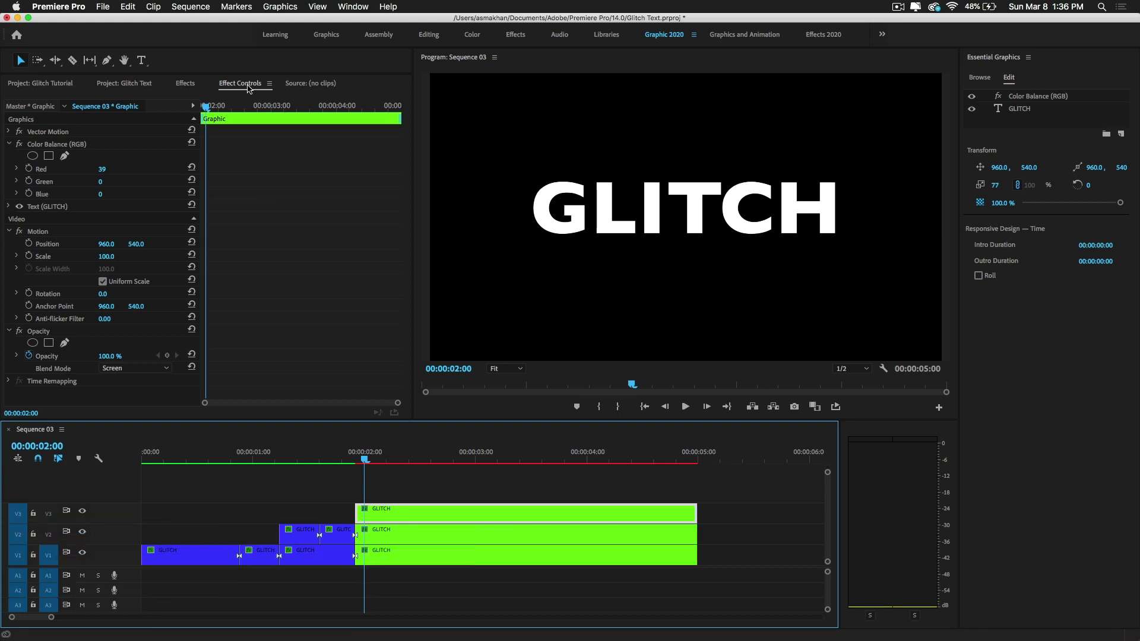
# Add Position and Scale keyframes at 00:00:02:00 and about 00:00:02:15 on the top layer.
pyautogui.moveTo(226, 105); pyautogui.dragTo(208, 104)
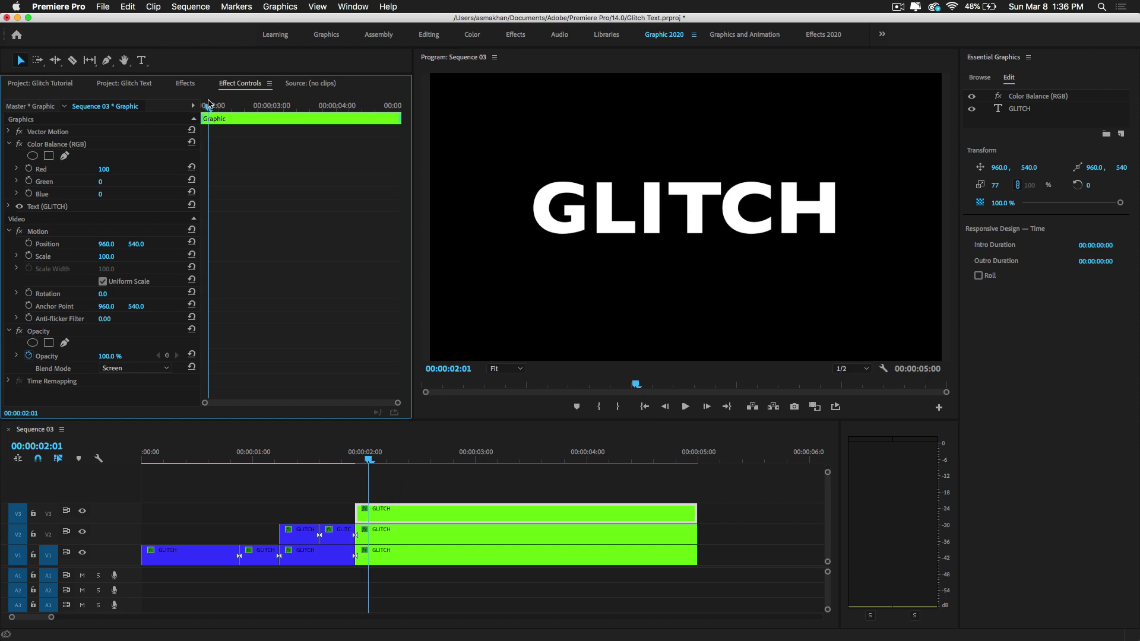
pyautogui.click(28, 244)
pyautogui.click(29, 256)
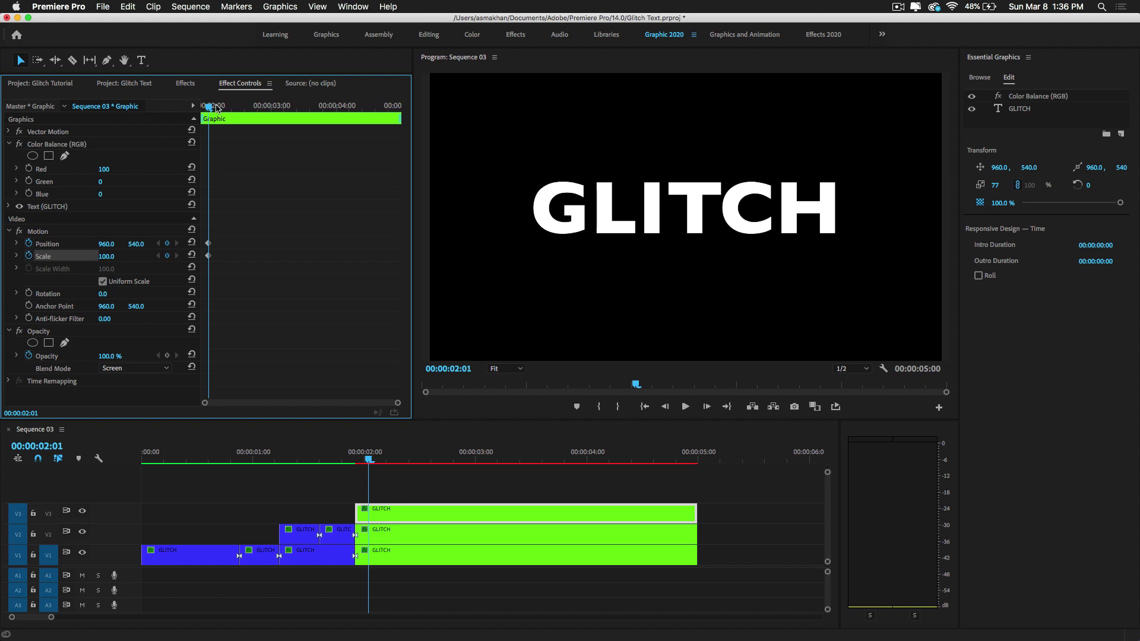
pyautogui.moveTo(216, 107); pyautogui.dragTo(245, 117)
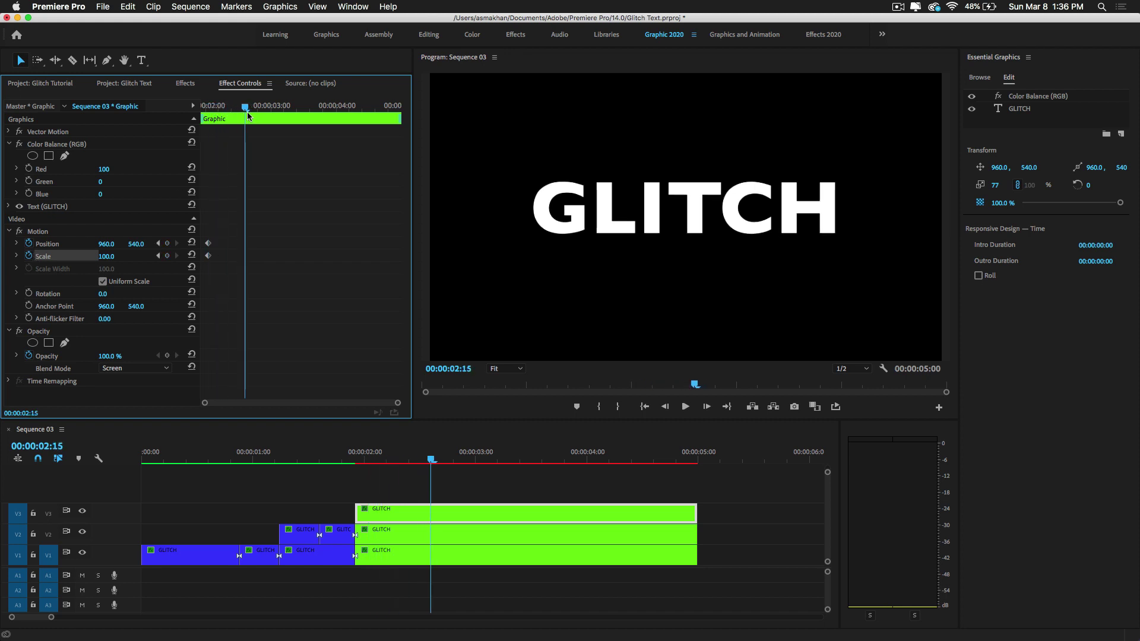
pyautogui.click(167, 243)
pyautogui.click(167, 255)
pyautogui.moveTo(236, 116); pyautogui.dragTo(224, 116)
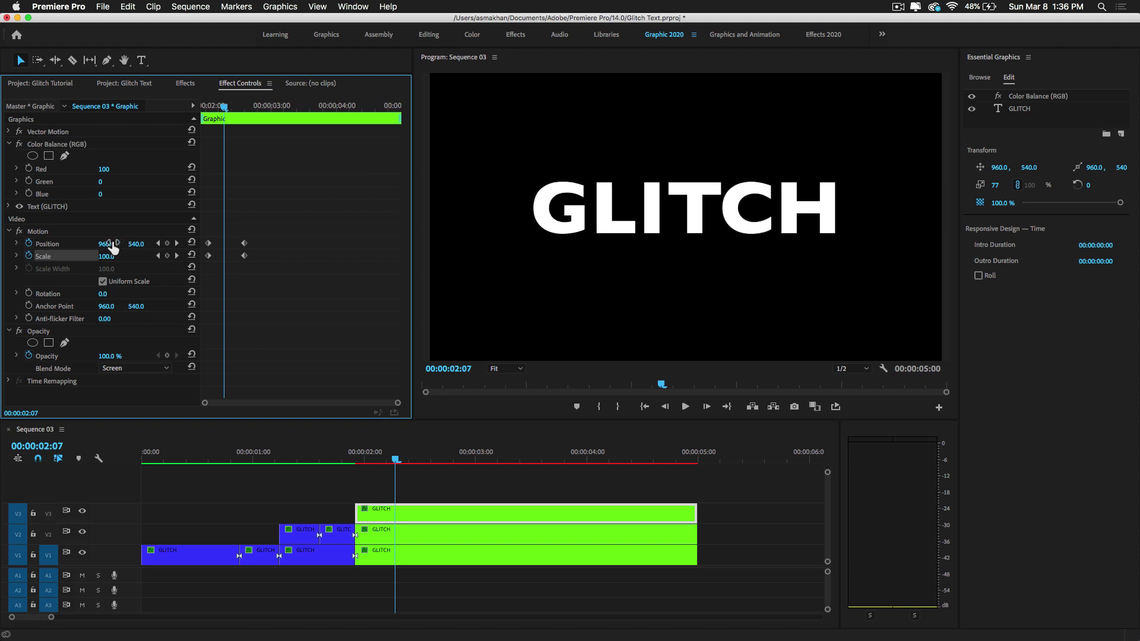
# Add jitter Position keyframes at 02:04, 02:08 (Y 529) and 02:11 (X about 975.1).
pyautogui.press('=')
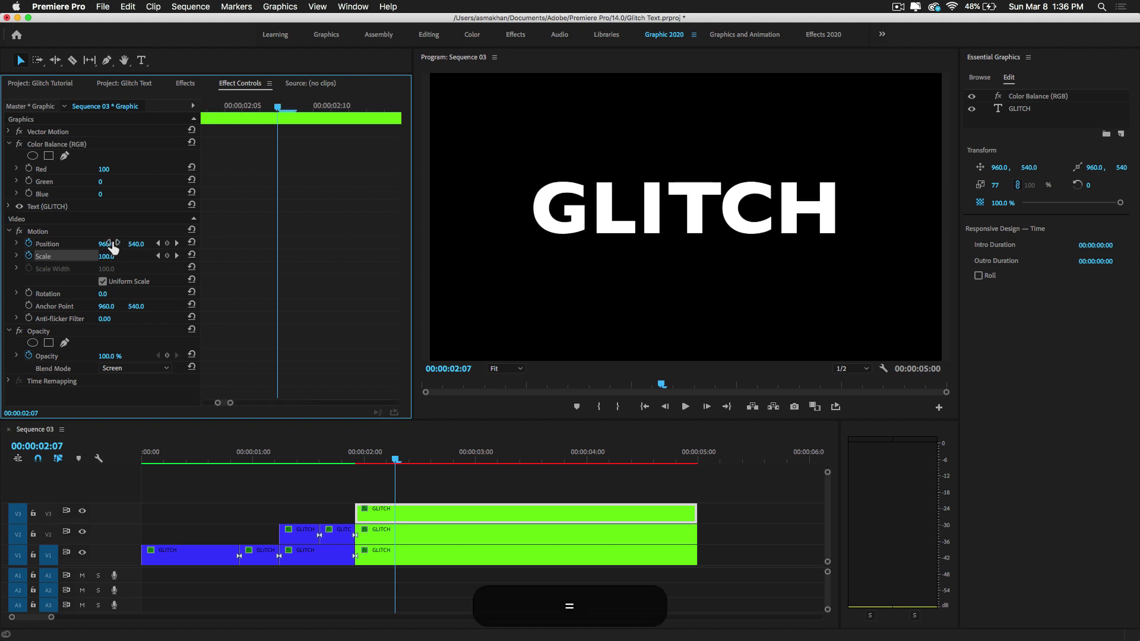
pyautogui.press('-')
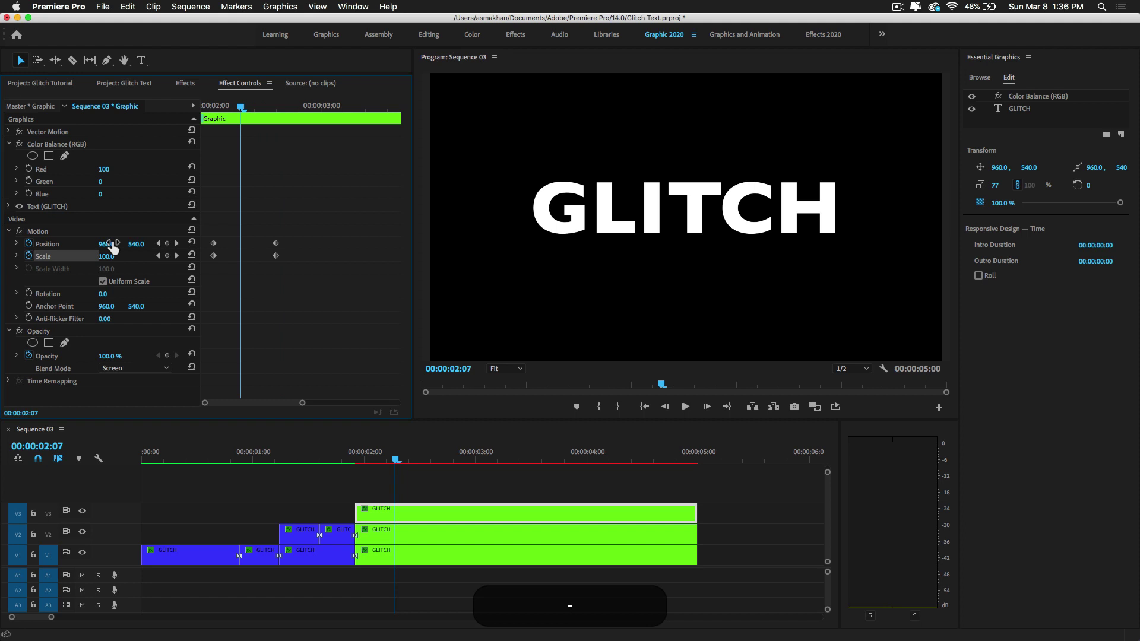
pyautogui.click(228, 109)
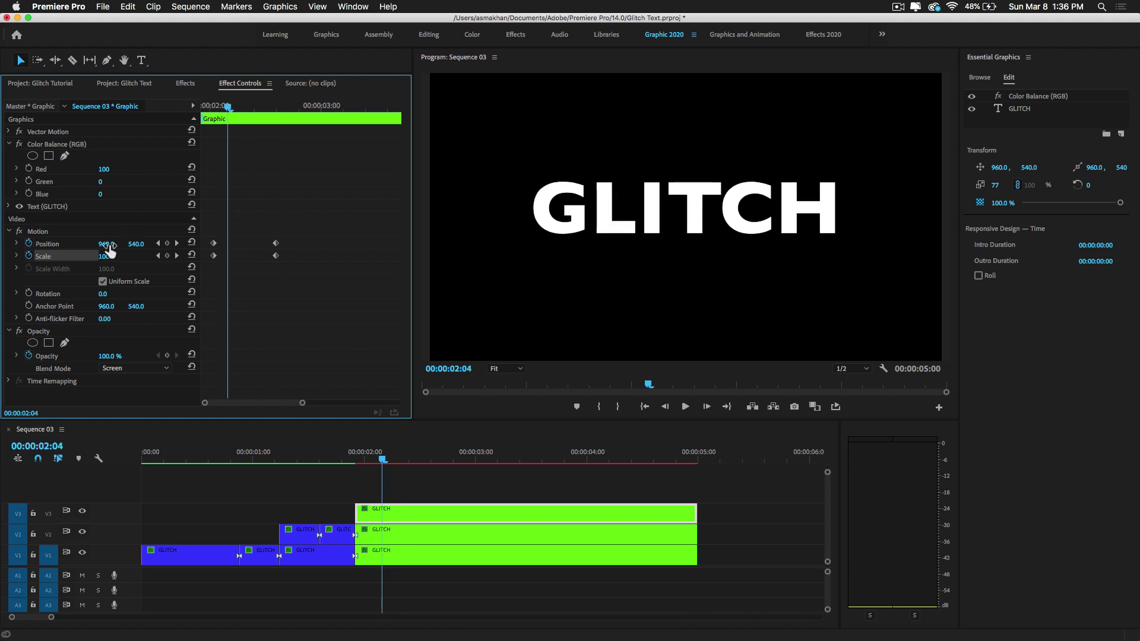
pyautogui.moveTo(107, 244)
pyautogui.mouseDown()
pyautogui.moveTo(128, 244)
pyautogui.moveTo(112, 244)
pyautogui.mouseUp()
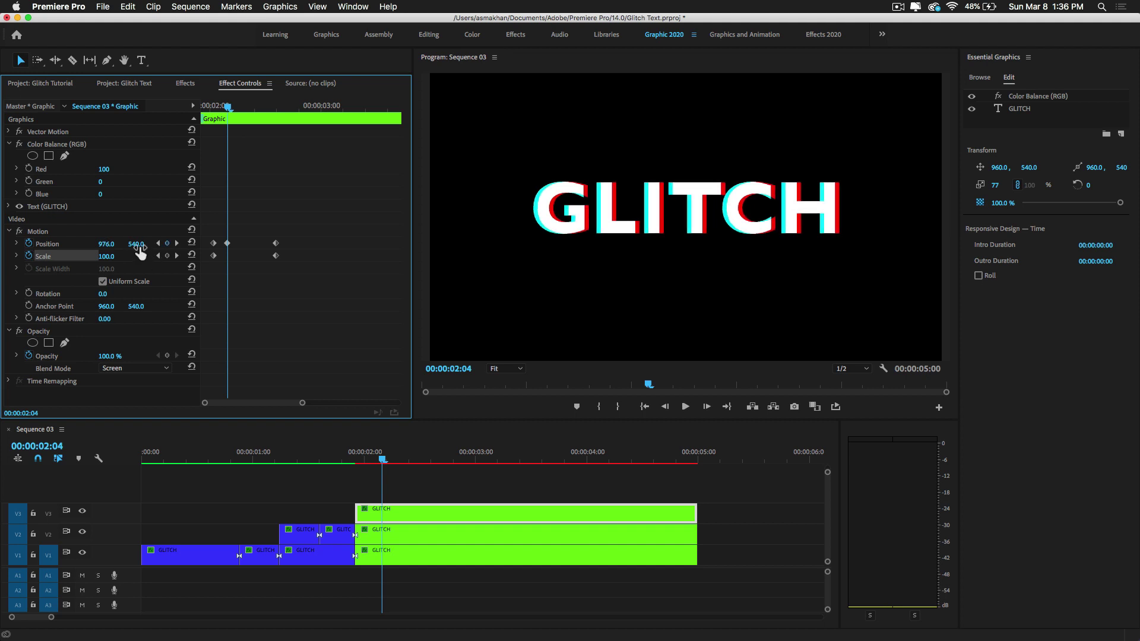
pyautogui.press('Right')
pyautogui.press('Right')
pyautogui.press('Right')
pyautogui.press('Right')
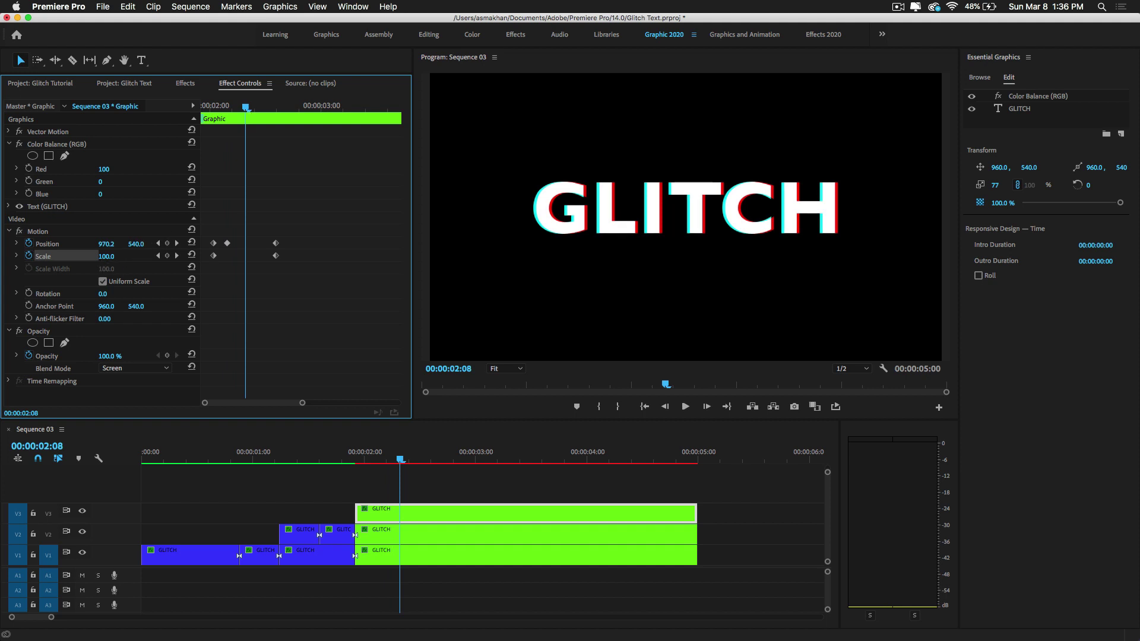
pyautogui.moveTo(136, 244); pyautogui.dragTo(130, 244)
pyautogui.moveTo(247, 106); pyautogui.dragTo(259, 108)
pyautogui.click(47, 243)
pyautogui.moveTo(106, 244); pyautogui.dragTo(110, 244)
pyautogui.moveTo(689, 215); pyautogui.dragTo(690, 215)
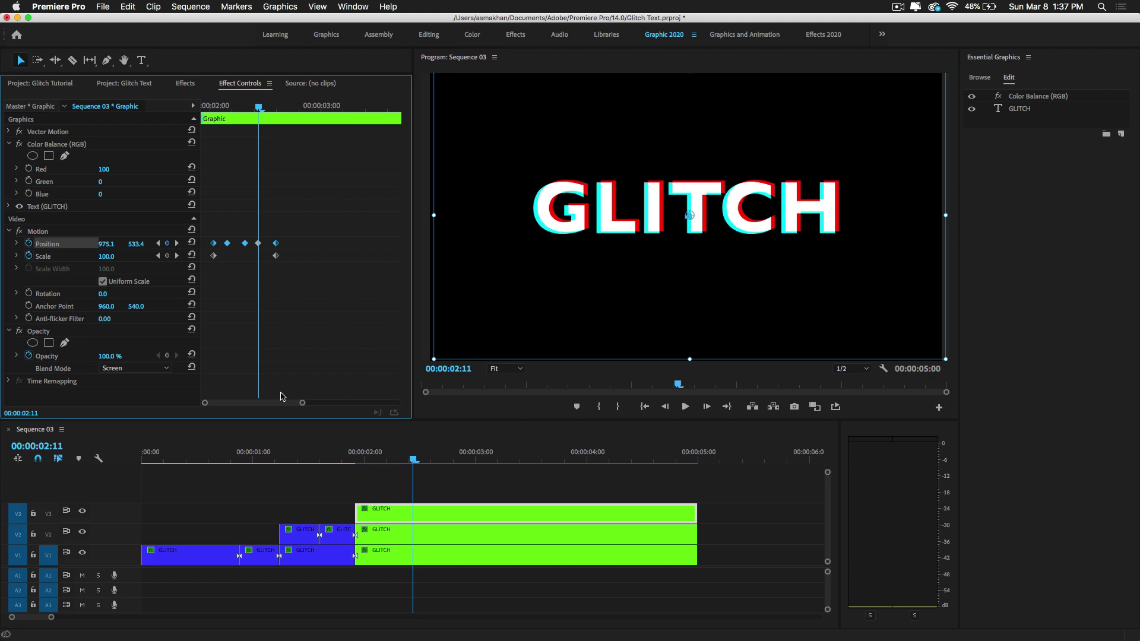
# Keyframe Scale to about 104 at 02:04, 94.9 at 02:07 and 100 at 02:11, then preview.
pyautogui.click(226, 108)
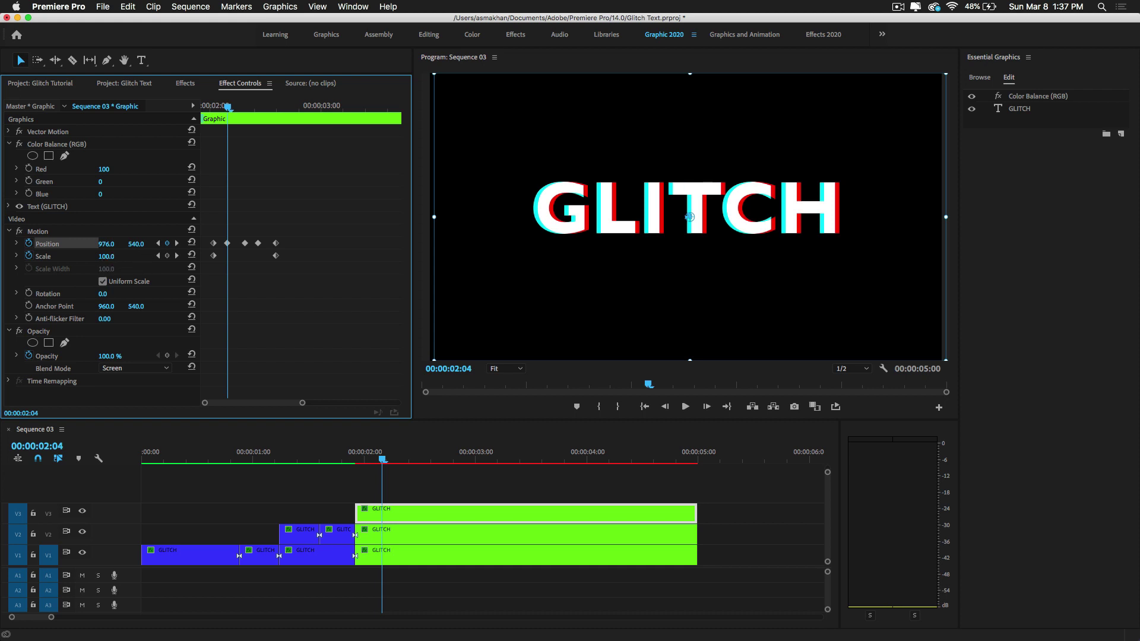
pyautogui.moveTo(107, 256); pyautogui.dragTo(109, 255)
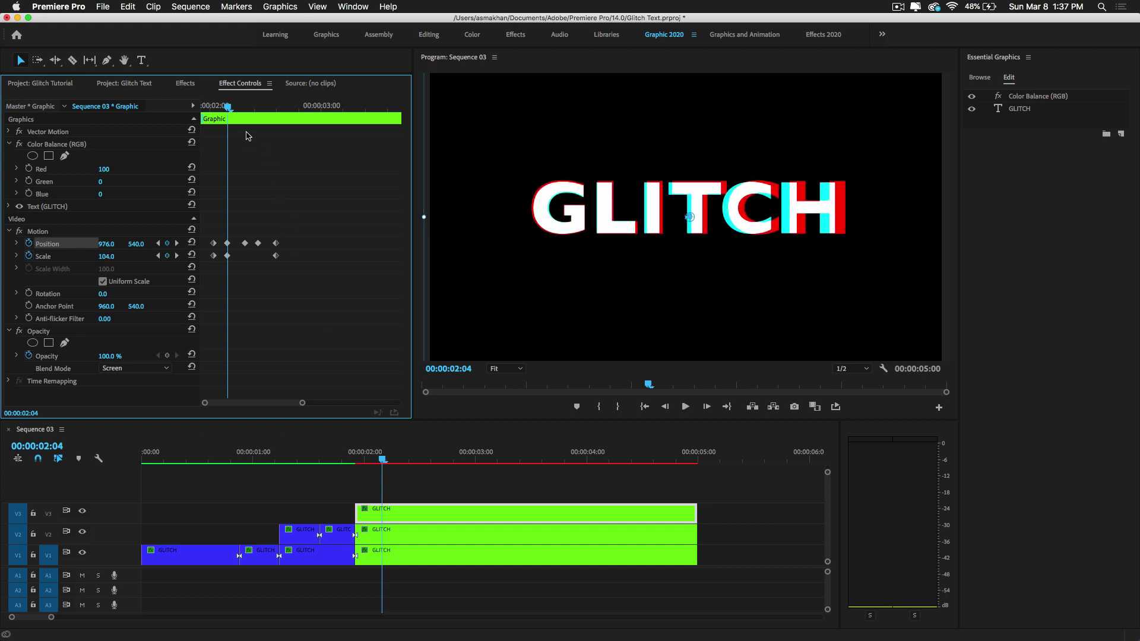
pyautogui.moveTo(235, 109); pyautogui.dragTo(241, 113)
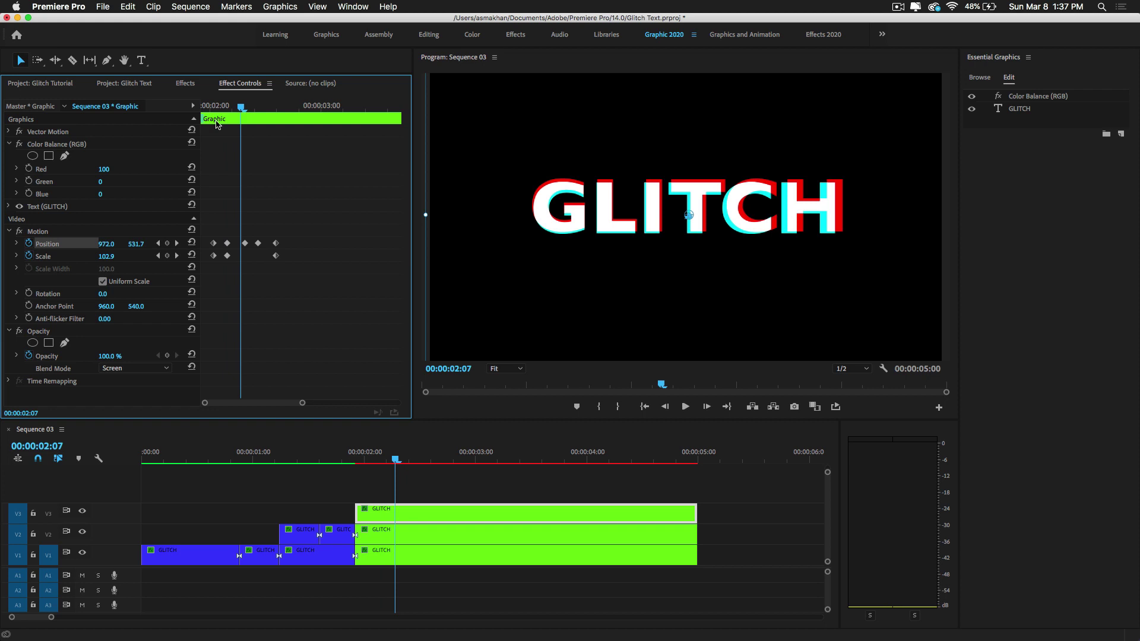
pyautogui.moveTo(106, 256); pyautogui.dragTo(100, 256)
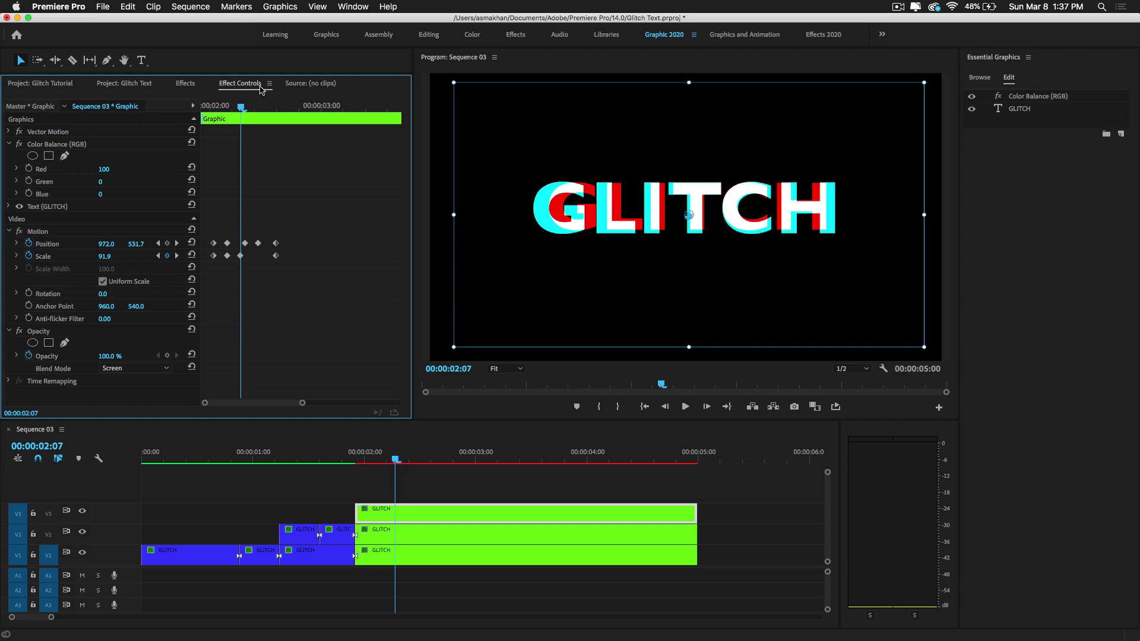
pyautogui.moveTo(241, 257); pyautogui.dragTo(244, 256)
pyautogui.click(258, 106)
pyautogui.moveTo(107, 257); pyautogui.dragTo(110, 257)
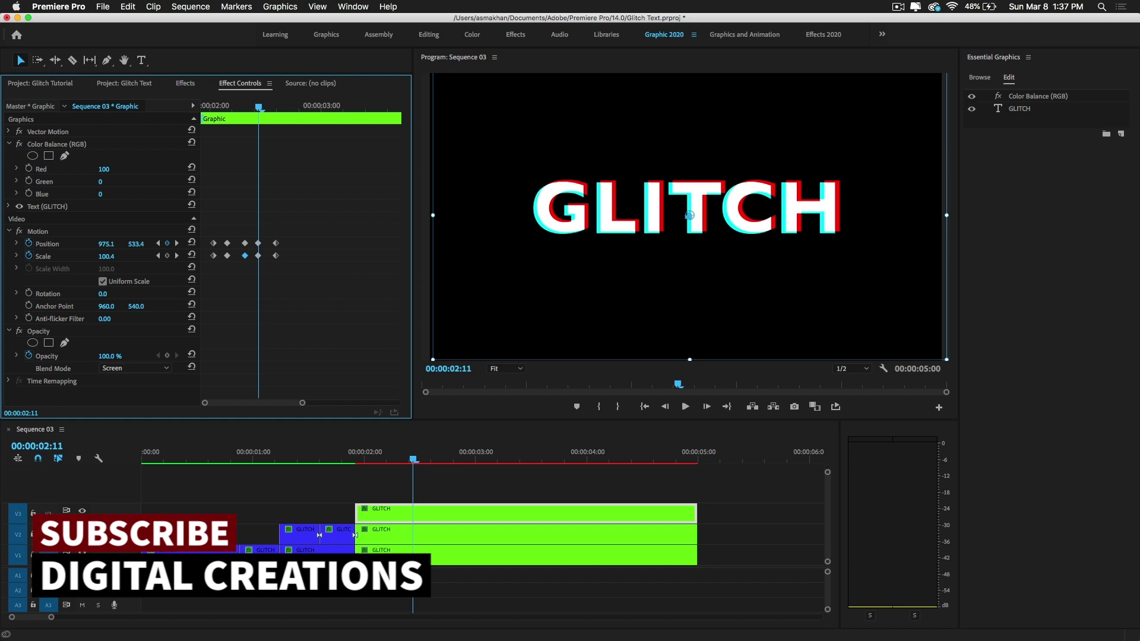
pyautogui.click(223, 106)
pyautogui.moveTo(228, 114); pyautogui.dragTo(215, 161)
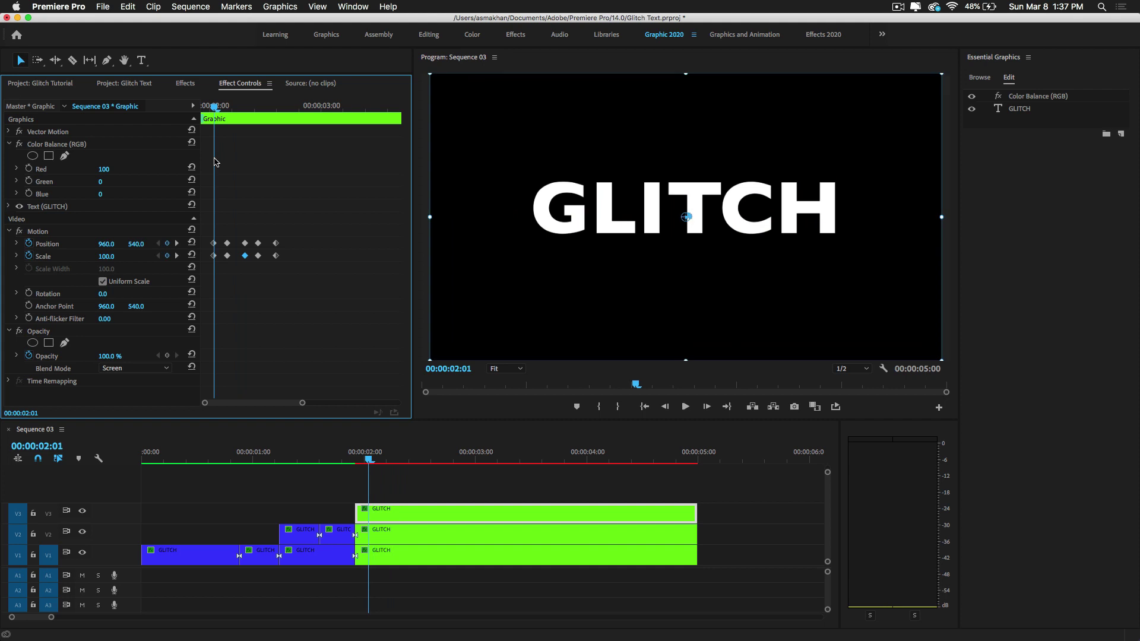
# Keyframe Rotation at 0 on 02:15, 6° at 02:04 and -3° at 02:09, then scrub to review.
pyautogui.click(29, 293)
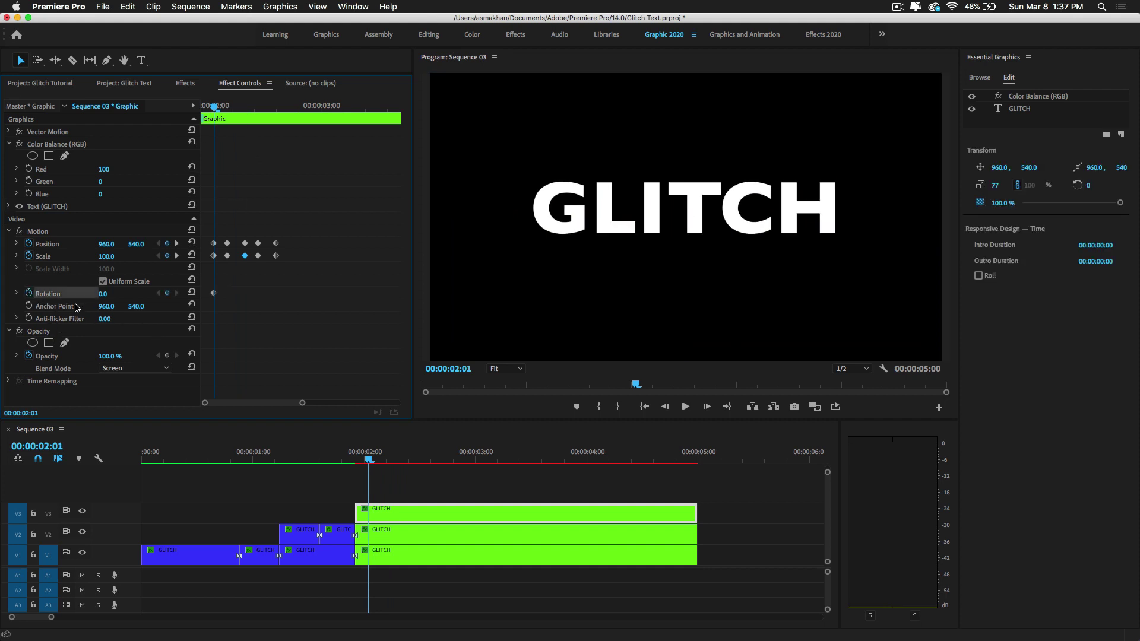
pyautogui.moveTo(274, 107); pyautogui.dragTo(279, 108)
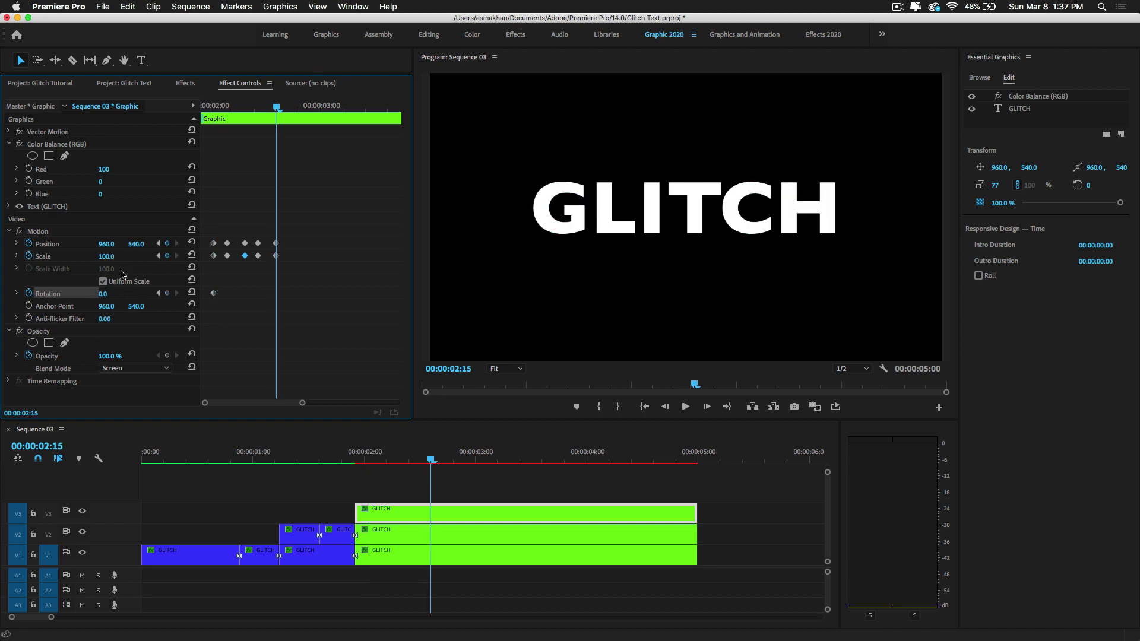
pyautogui.click(167, 294)
pyautogui.moveTo(264, 105); pyautogui.dragTo(228, 107)
pyautogui.click(103, 293)
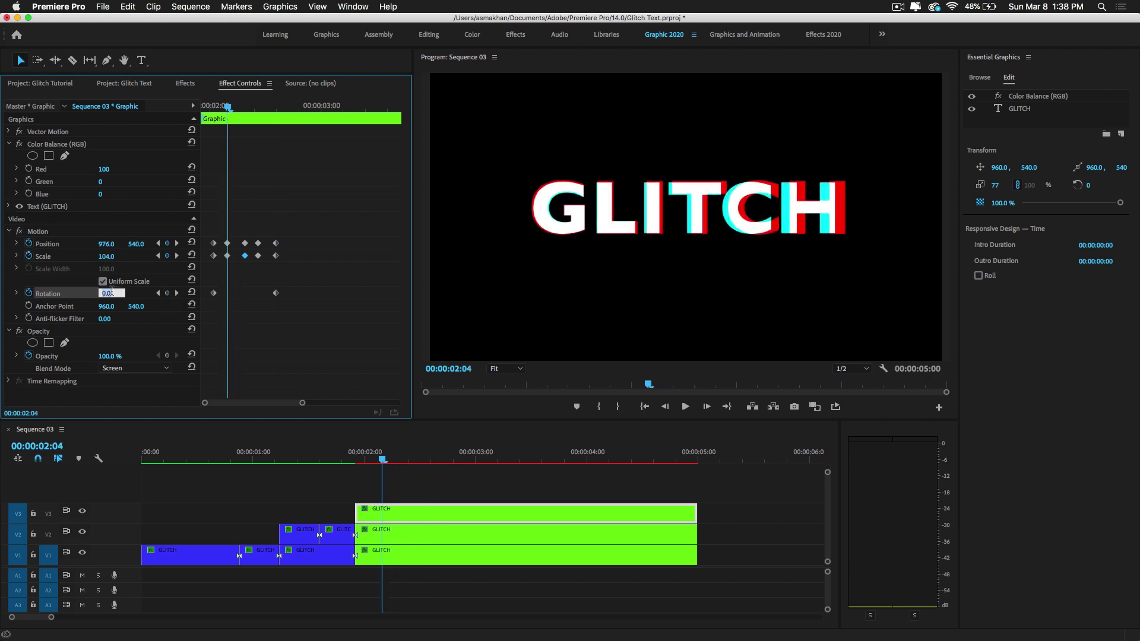
pyautogui.write('6')
pyautogui.press('Return')
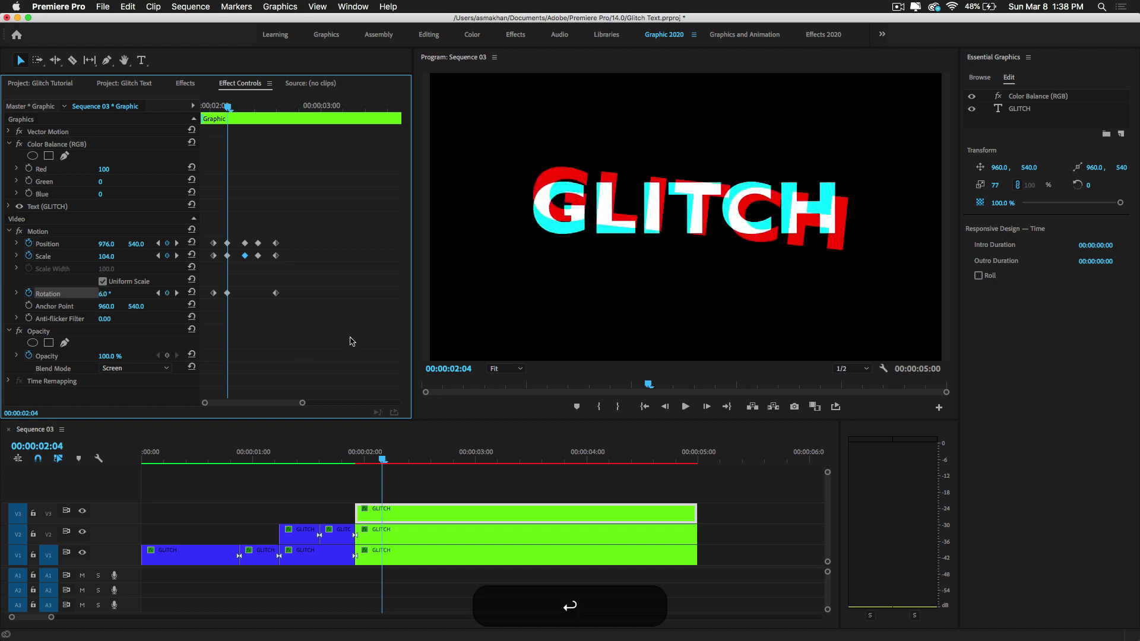
pyautogui.moveTo(228, 107); pyautogui.dragTo(253, 117)
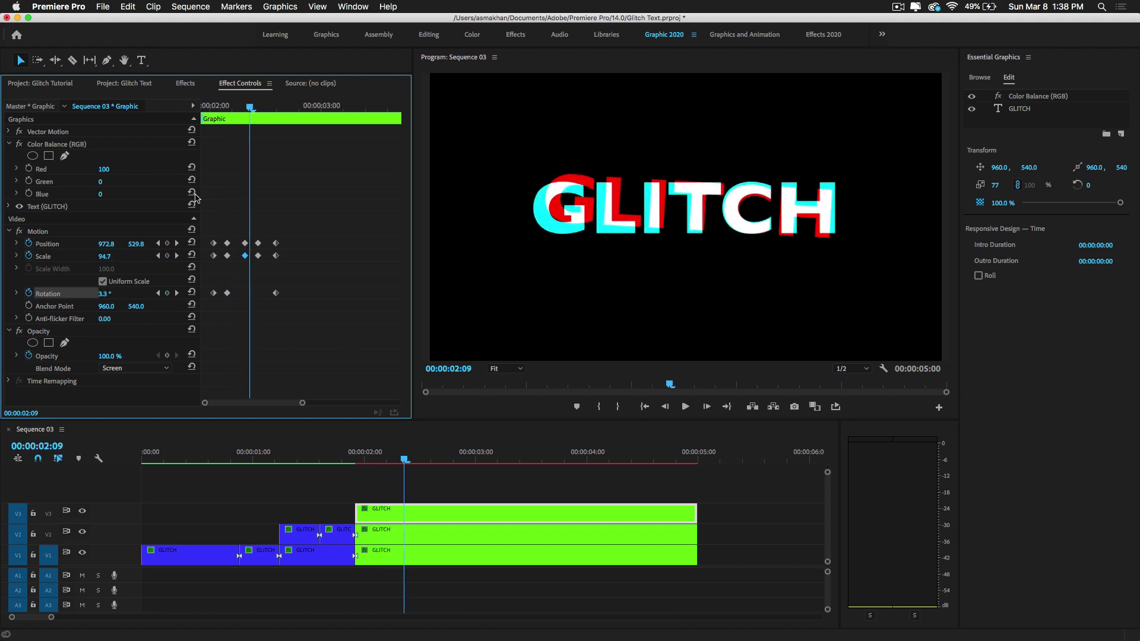
pyautogui.click(111, 292)
pyautogui.write('-3')
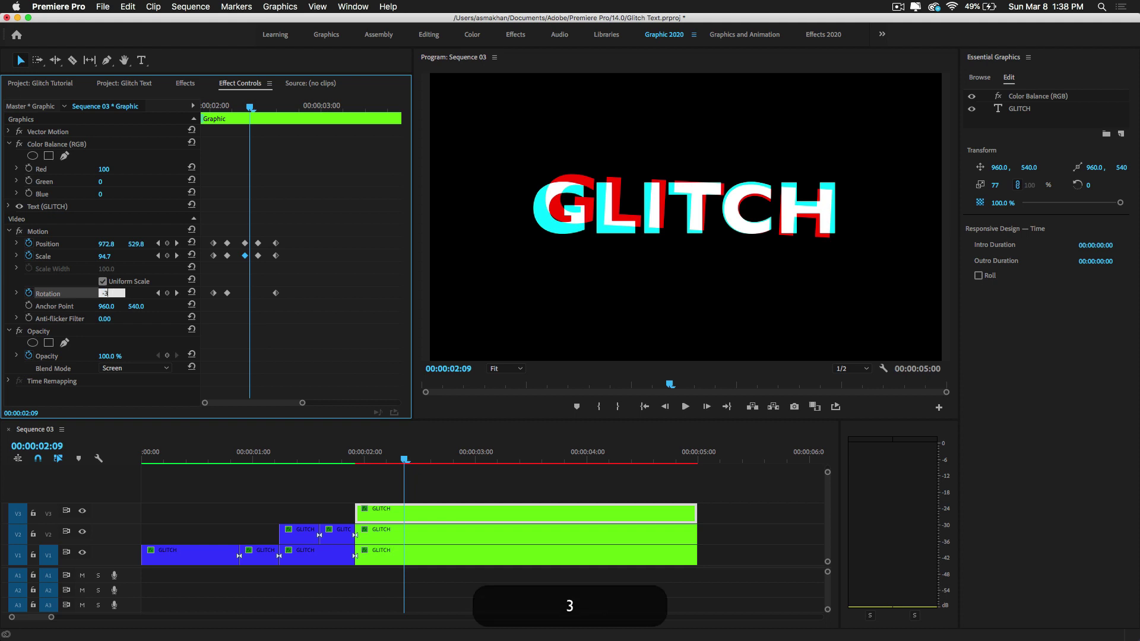
pyautogui.press('Return')
pyautogui.moveTo(364, 461); pyautogui.dragTo(318, 477)
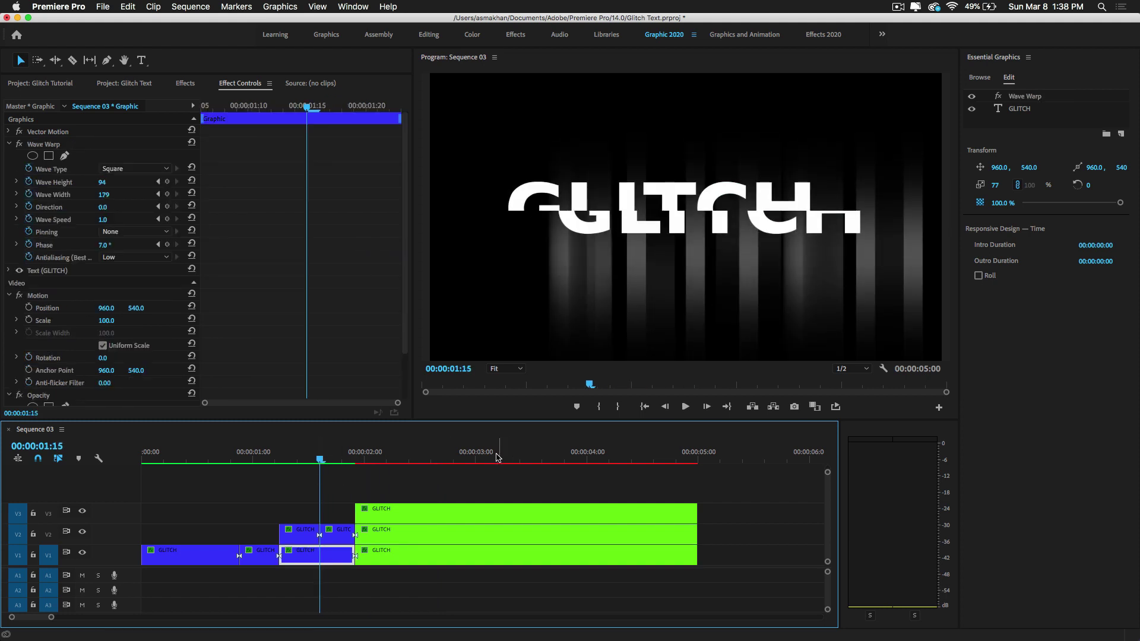
# Render the sequence previews and replay the glitch section.
pyautogui.press('Return')
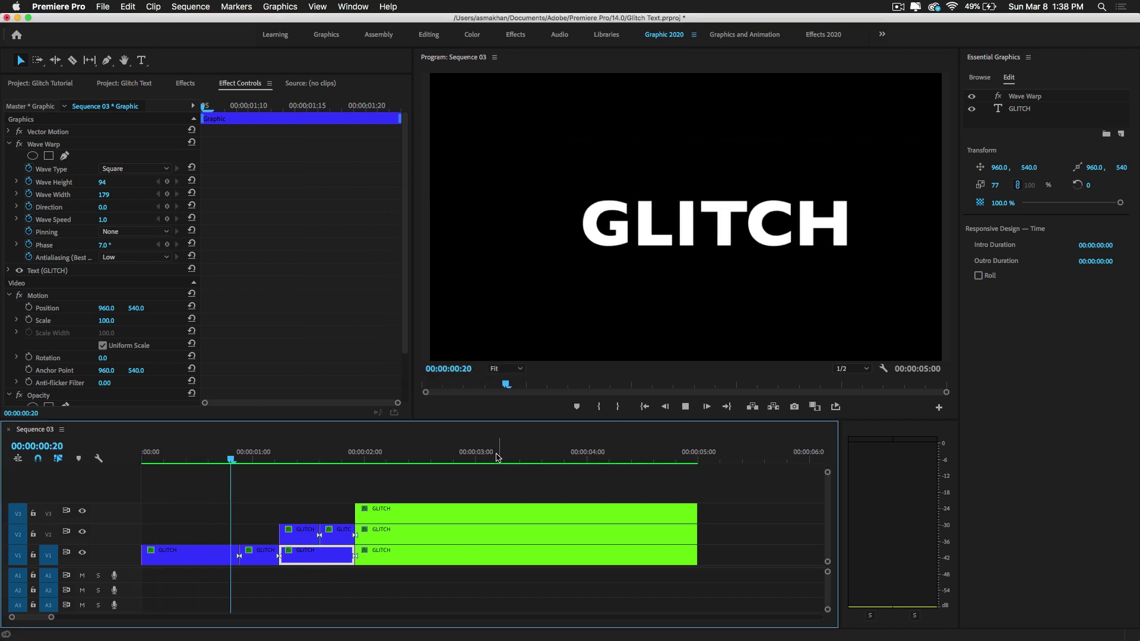
pyautogui.moveTo(382, 461); pyautogui.dragTo(445, 473)
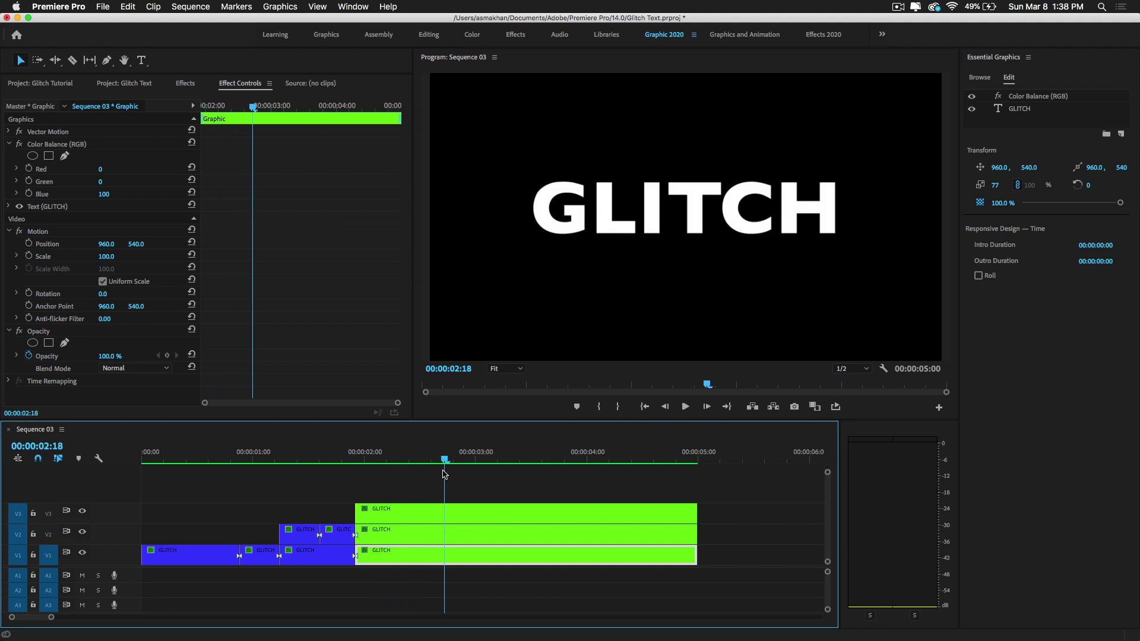
# Razor all GLITCH layers at 02:18 and delete the later V2 and V3 pieces.
pyautogui.press('c')
pyautogui.keyDown('shift'); pyautogui.click(451, 528); pyautogui.keyUp('shift')
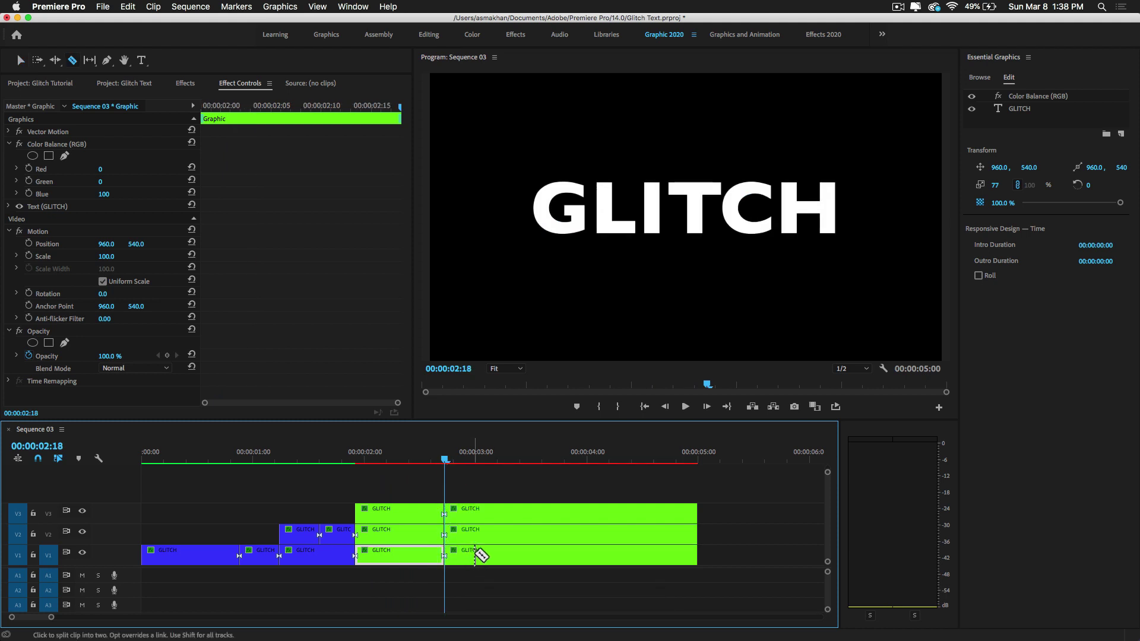
pyautogui.press('v')
pyautogui.click(471, 537)
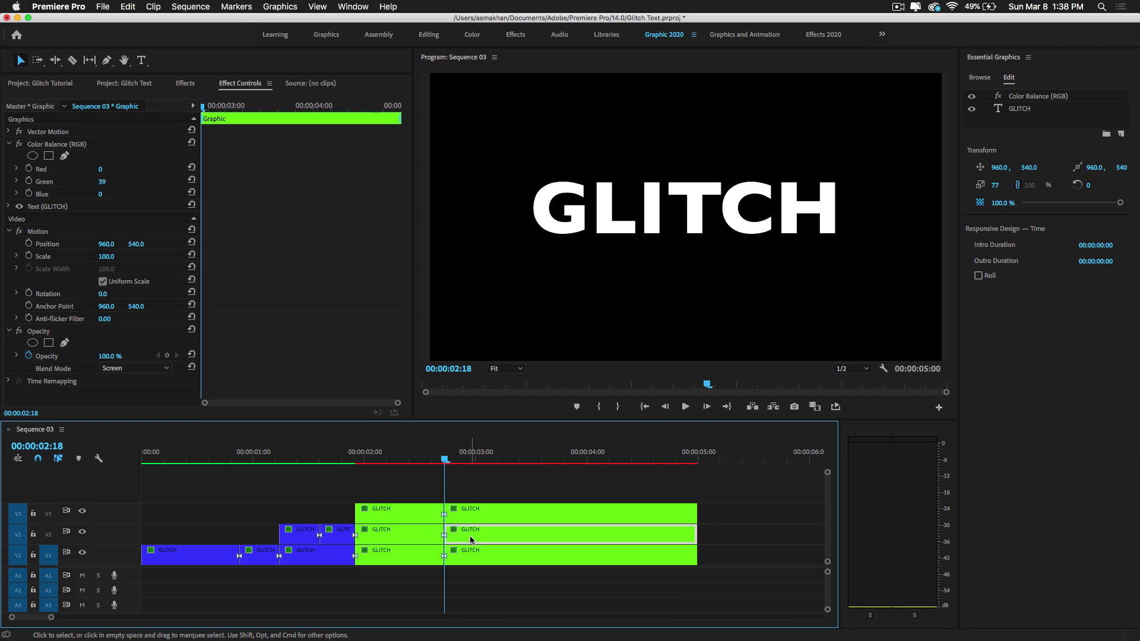
pyautogui.press('BackSpace')
pyautogui.click(466, 517)
pyautogui.press('BackSpace')
# Delete Color Balance (RGB) from the remaining later V1 clip so it reads plain white.
pyautogui.click(477, 554)
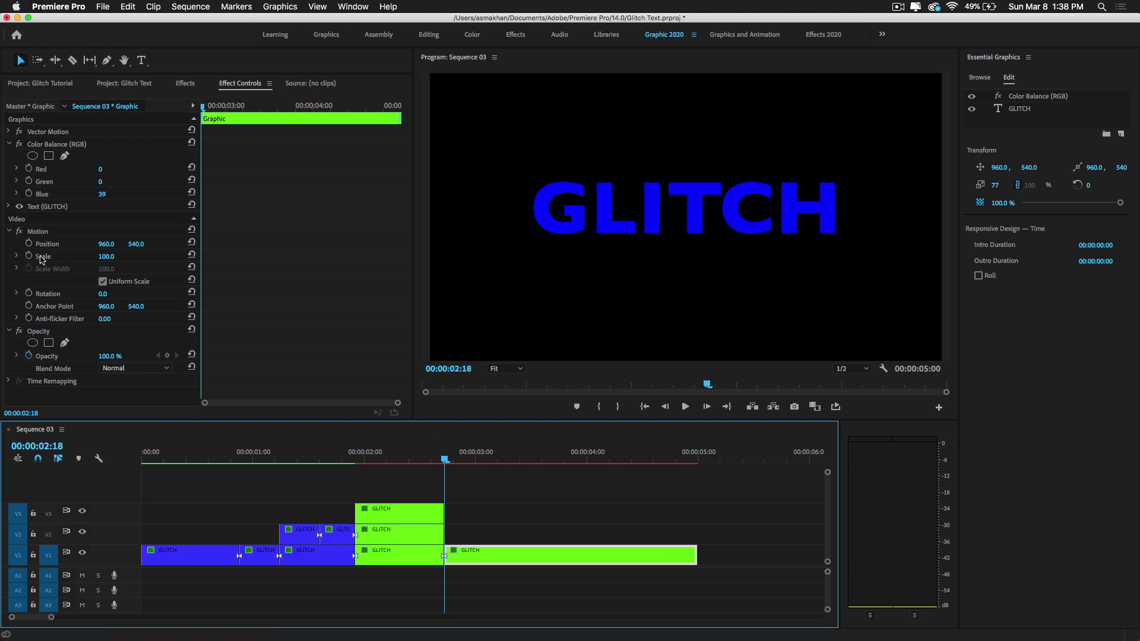
pyautogui.click(48, 145)
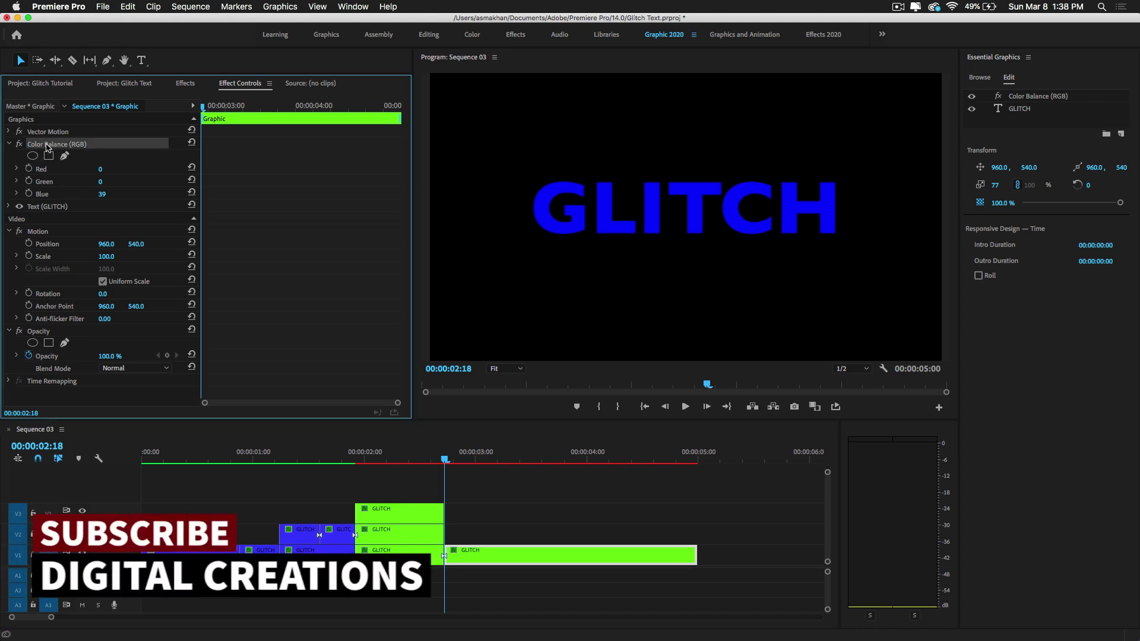
pyautogui.press('BackSpace')
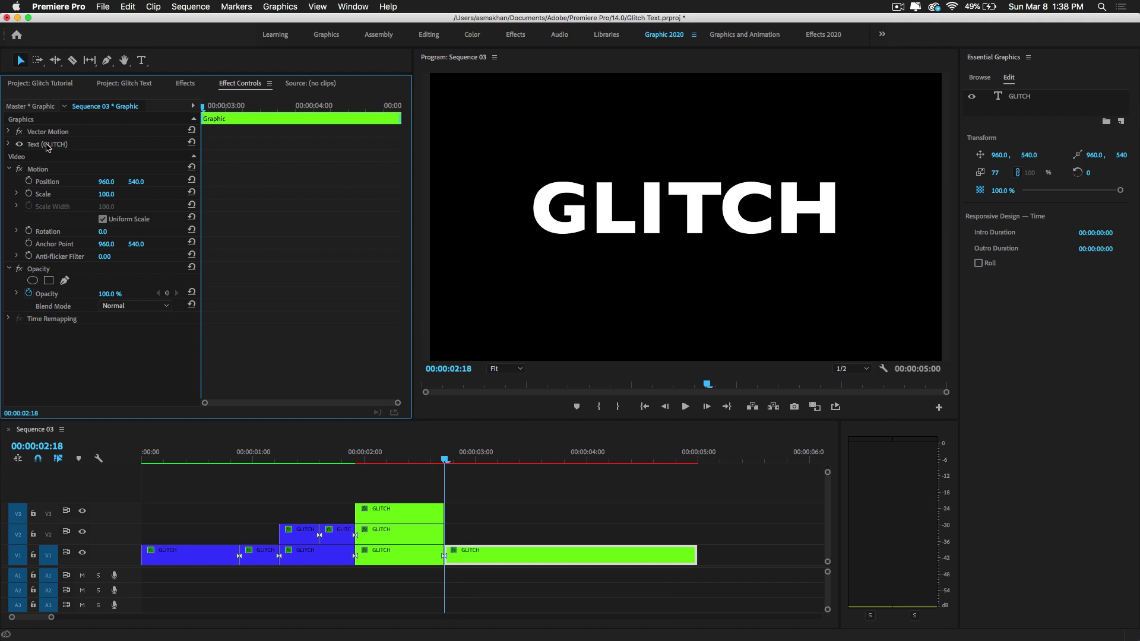
pyautogui.click(8, 169)
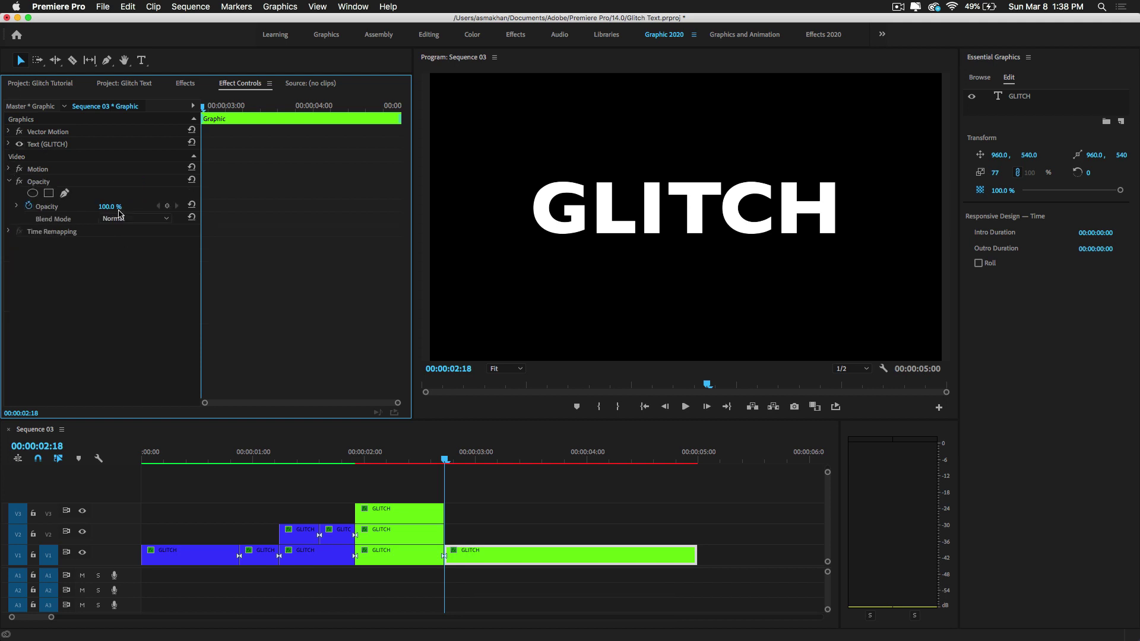
pyautogui.click(34, 88)
# Search 'wave war' and apply Wave Warp to the final V1 GLITCH clip, viewing it at 02:19.
pyautogui.click(107, 83)
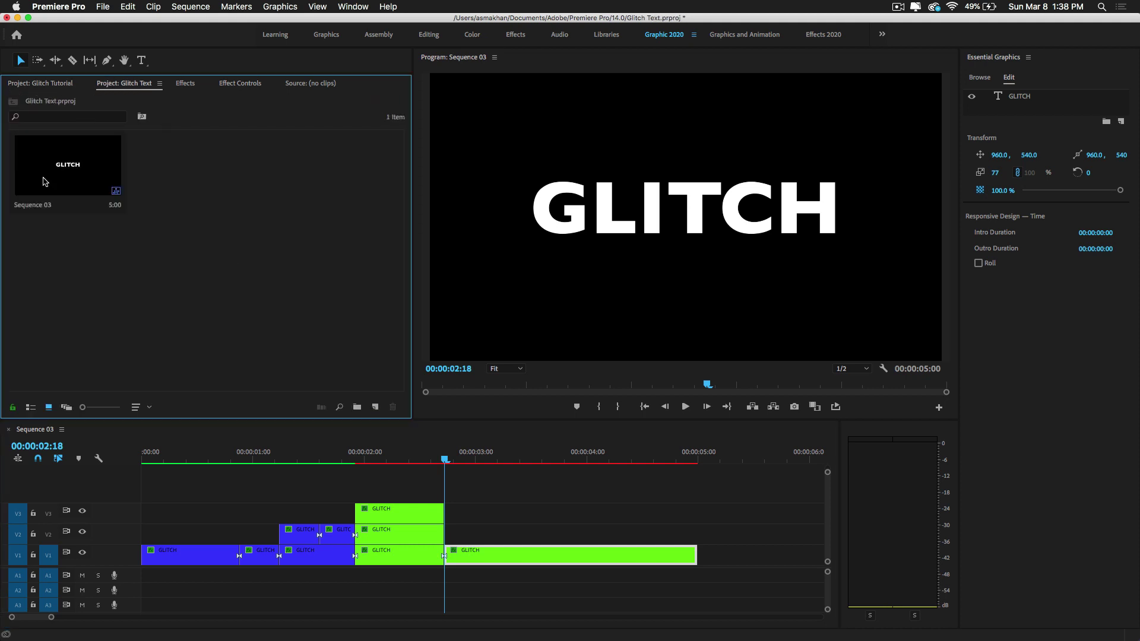
pyautogui.click(184, 84)
pyautogui.moveTo(60, 101); pyautogui.dragTo(4, 107)
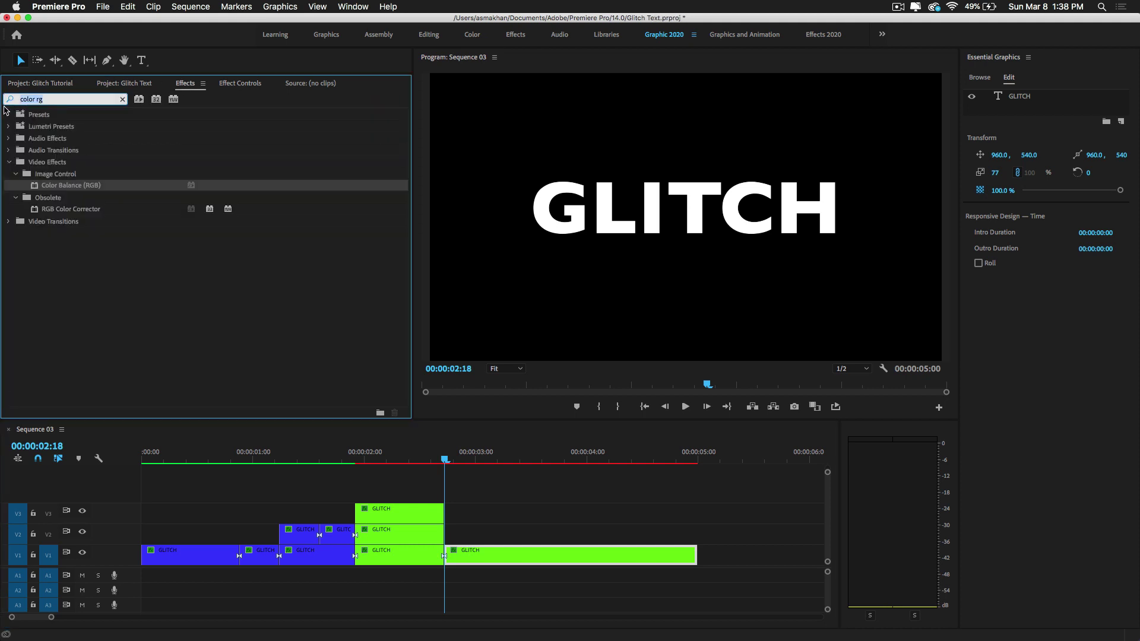
pyautogui.write('wave warp')
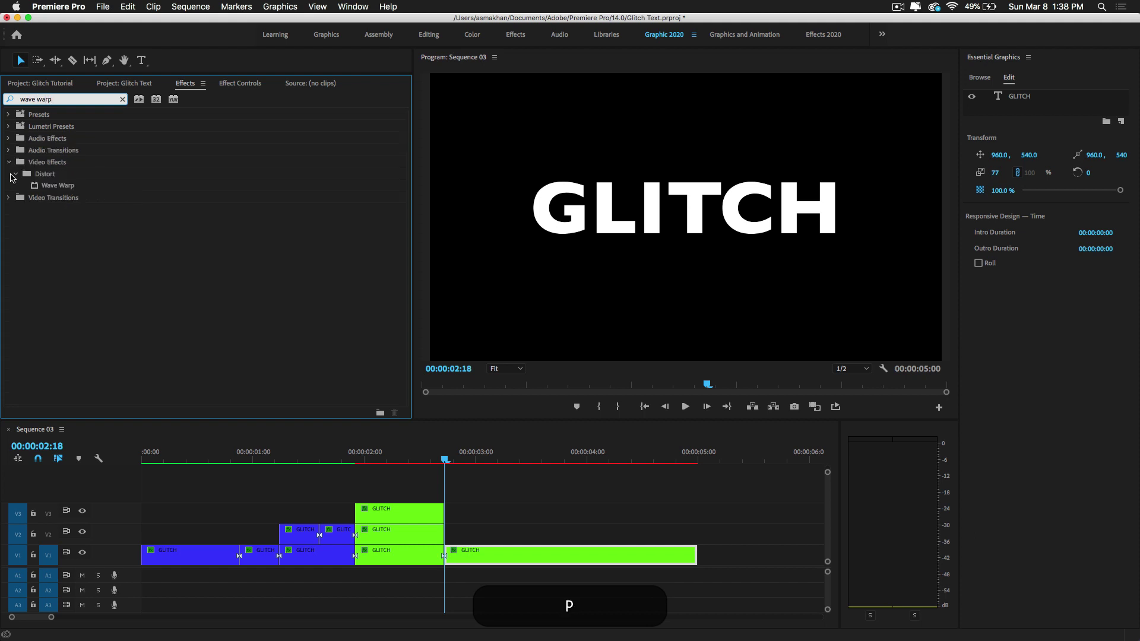
pyautogui.moveTo(58, 185); pyautogui.dragTo(452, 555)
pyautogui.click(449, 460)
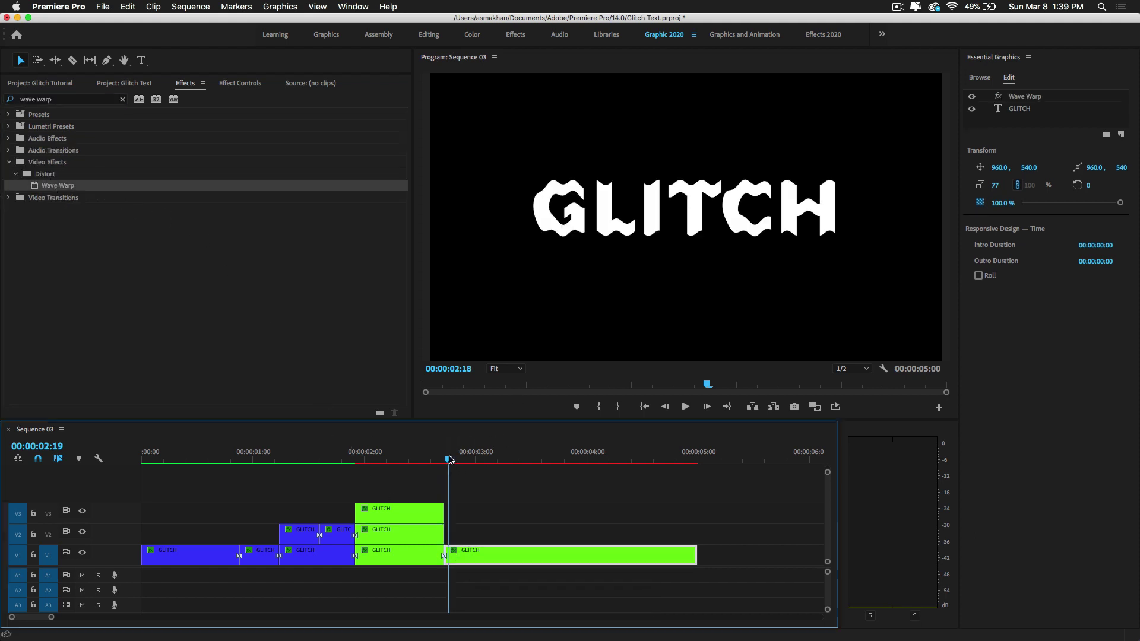
pyautogui.click(239, 84)
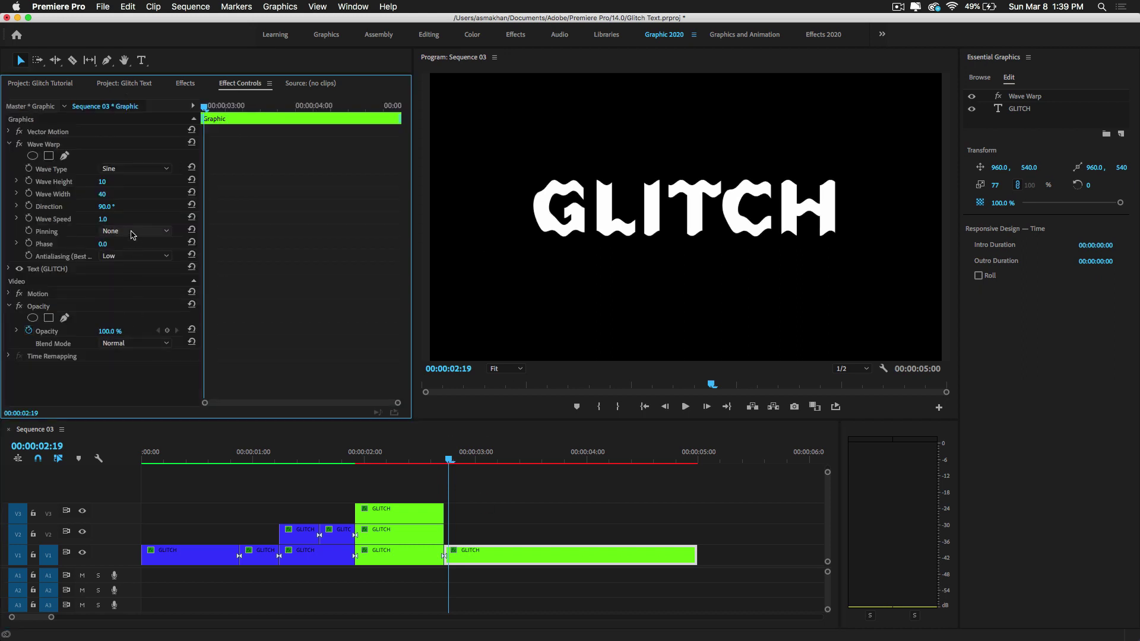
# Switch Wave Warp to Noise waves and enable keyframing on all its properties at 02:19.
pyautogui.click(135, 169)
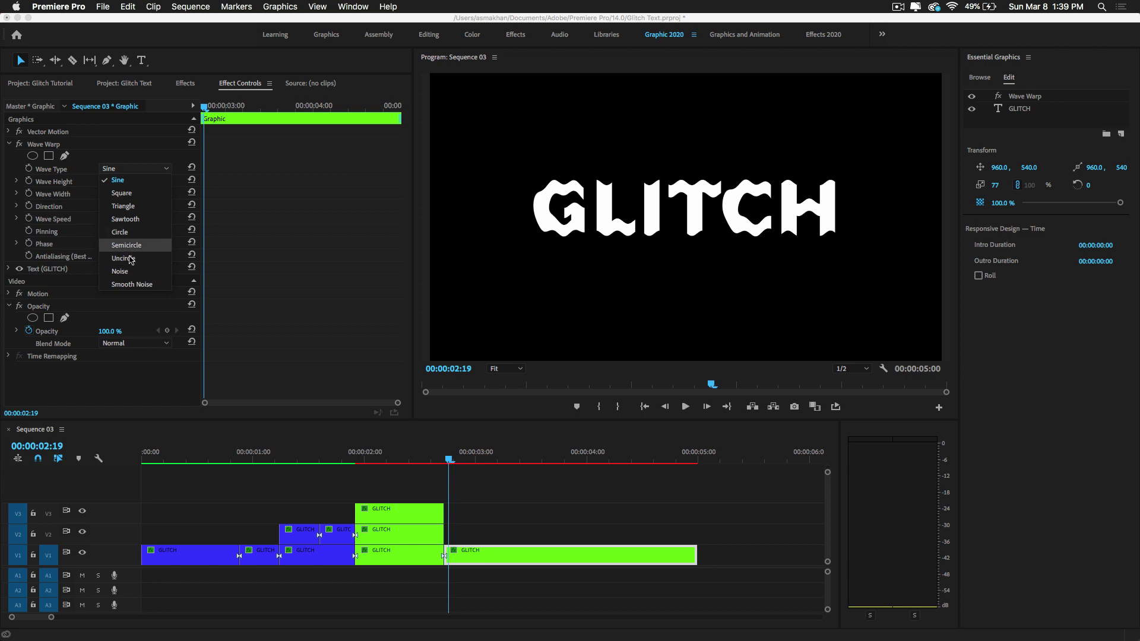
pyautogui.click(131, 272)
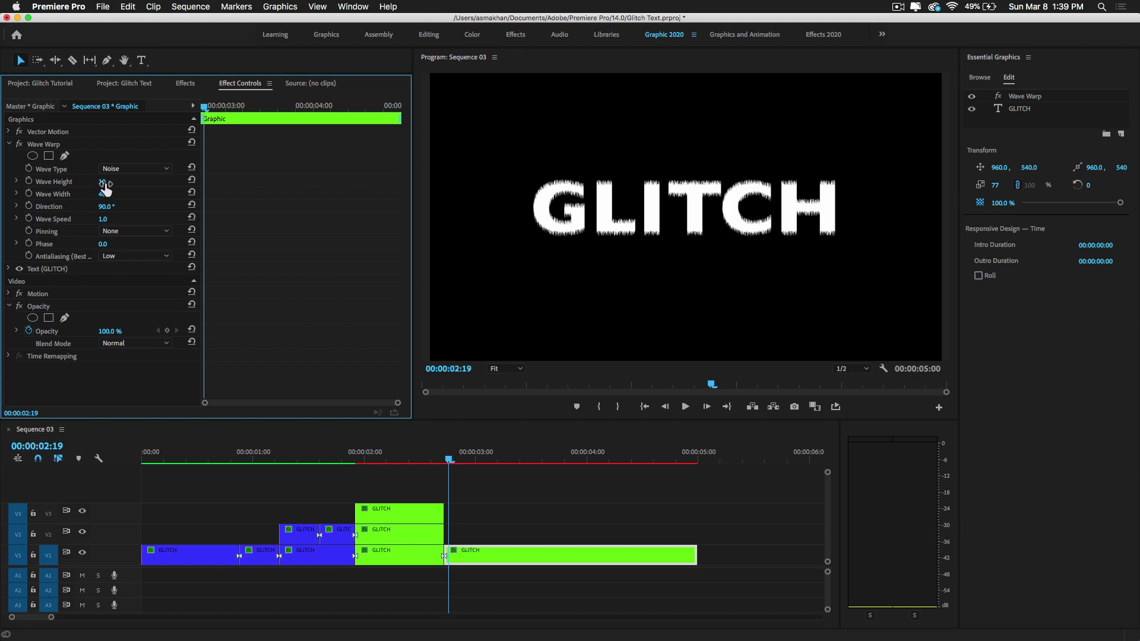
pyautogui.click(29, 181)
pyautogui.click(28, 194)
pyautogui.click(28, 206)
pyautogui.click(29, 219)
pyautogui.click(28, 230)
pyautogui.click(28, 243)
pyautogui.click(29, 256)
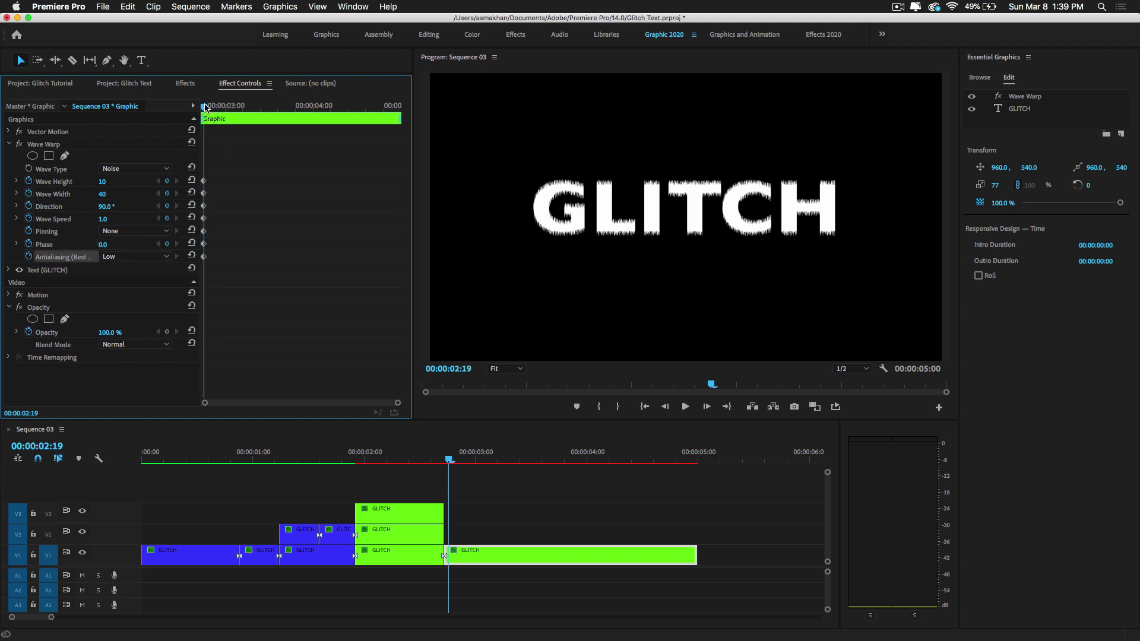
# Set the Wave Warp Direction to 0°.
pyautogui.click(103, 182)
pyautogui.click(111, 205)
pyautogui.write('0')
pyautogui.press('Return')
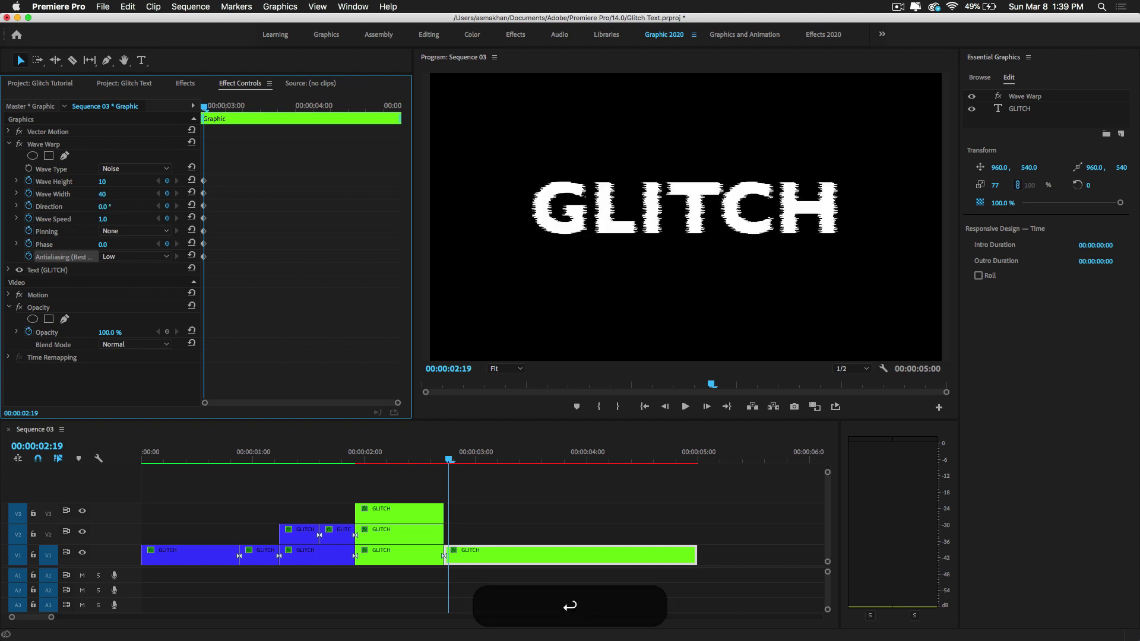
# Raise Wave Height and Wave Speed, then keyframe a new height and faster speed at 00:00:02:24.
pyautogui.moveTo(102, 182)
pyautogui.mouseDown()
pyautogui.moveTo(181, 181)
pyautogui.moveTo(73, 181)
pyautogui.moveTo(119, 195)
pyautogui.mouseUp()
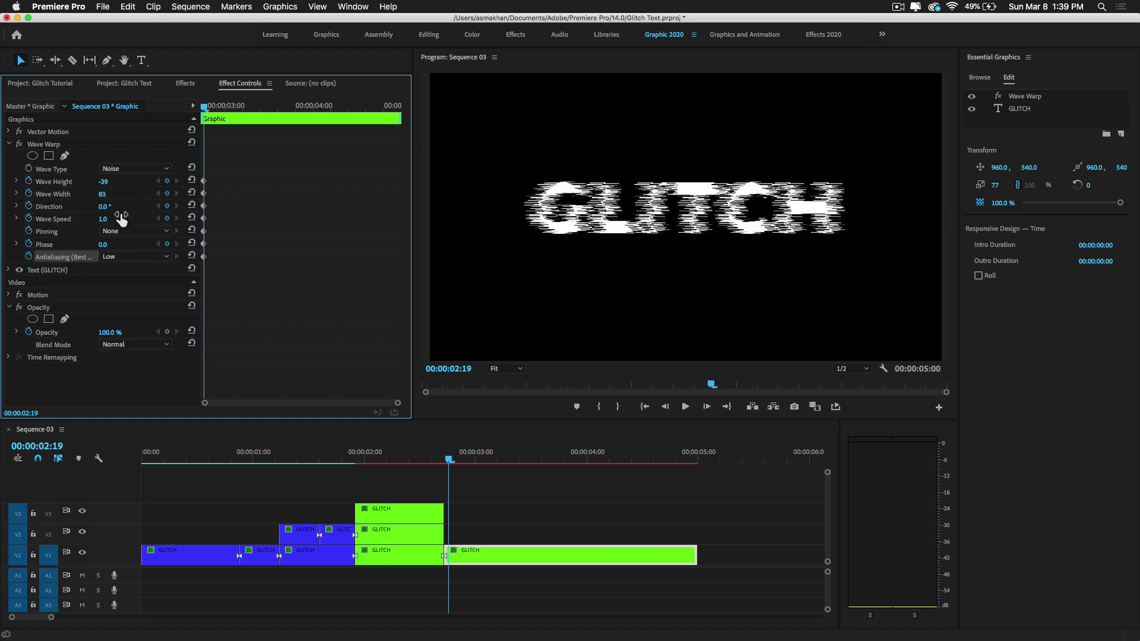
pyautogui.moveTo(103, 219); pyautogui.dragTo(112, 218)
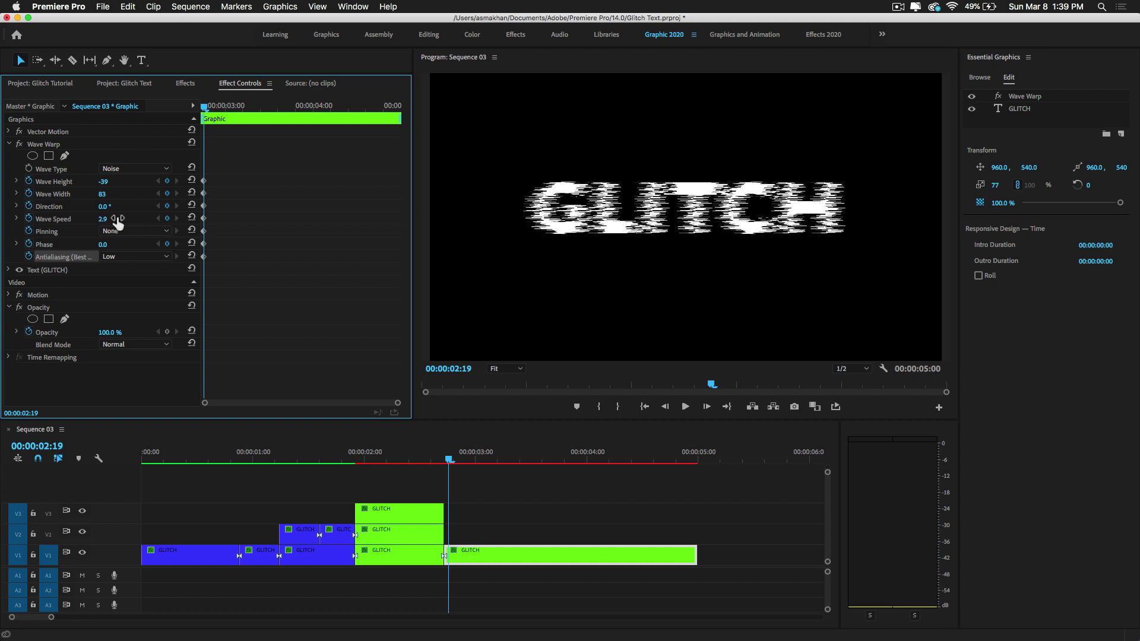
pyautogui.moveTo(214, 108); pyautogui.dragTo(224, 110)
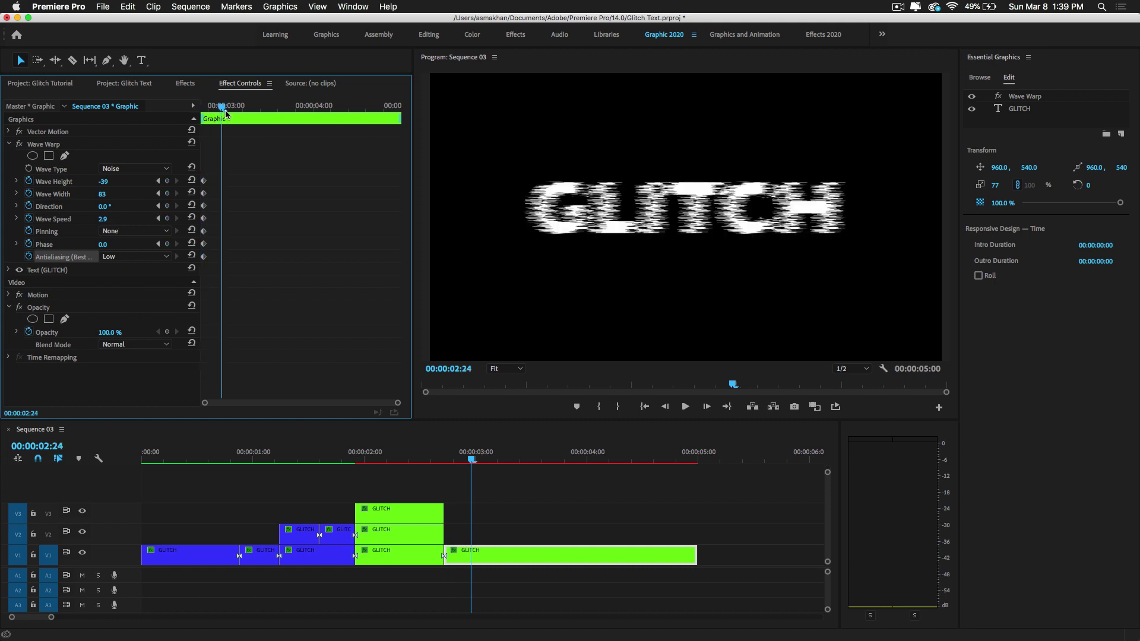
pyautogui.moveTo(103, 182)
pyautogui.mouseDown()
pyautogui.moveTo(160, 182)
pyautogui.moveTo(87, 196)
pyautogui.mouseUp()
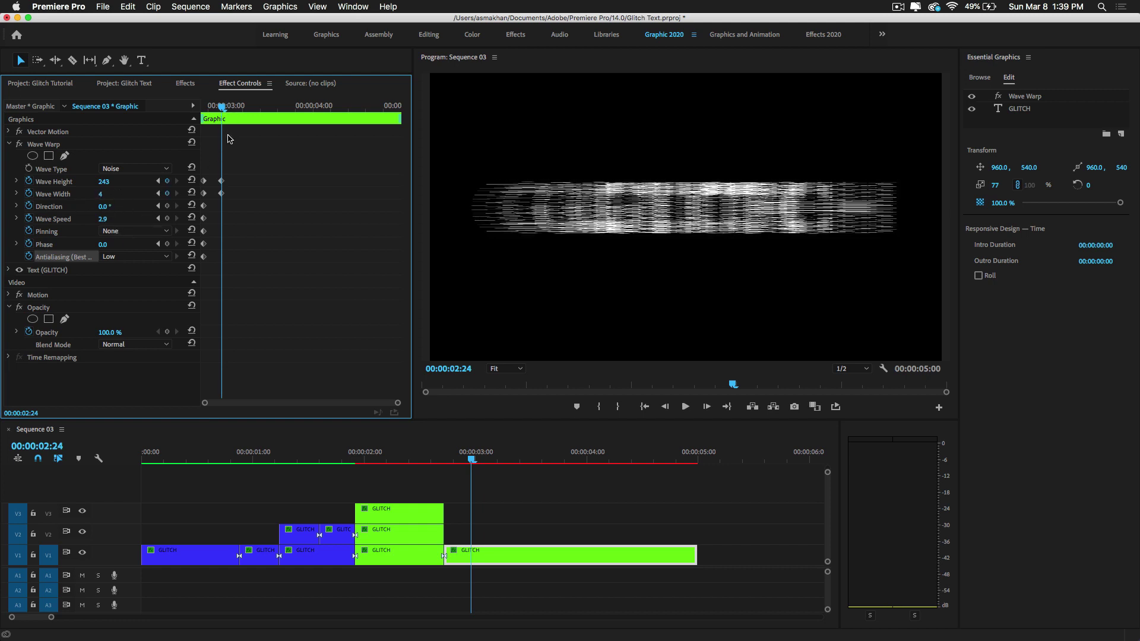
pyautogui.moveTo(103, 219); pyautogui.dragTo(111, 218)
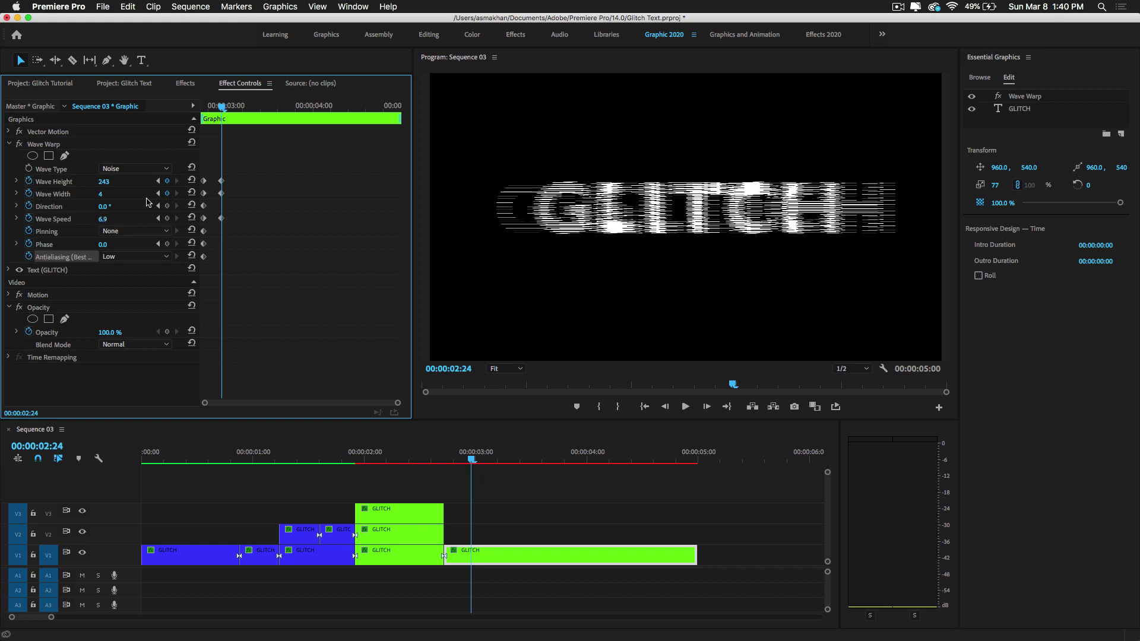
# At the earlier frame, lower Wave Height and keyframe Wave Width, settling it at 62.
pyautogui.moveTo(238, 107)
pyautogui.mouseDown()
pyautogui.moveTo(191, 101)
pyautogui.moveTo(245, 120)
pyautogui.mouseUp()
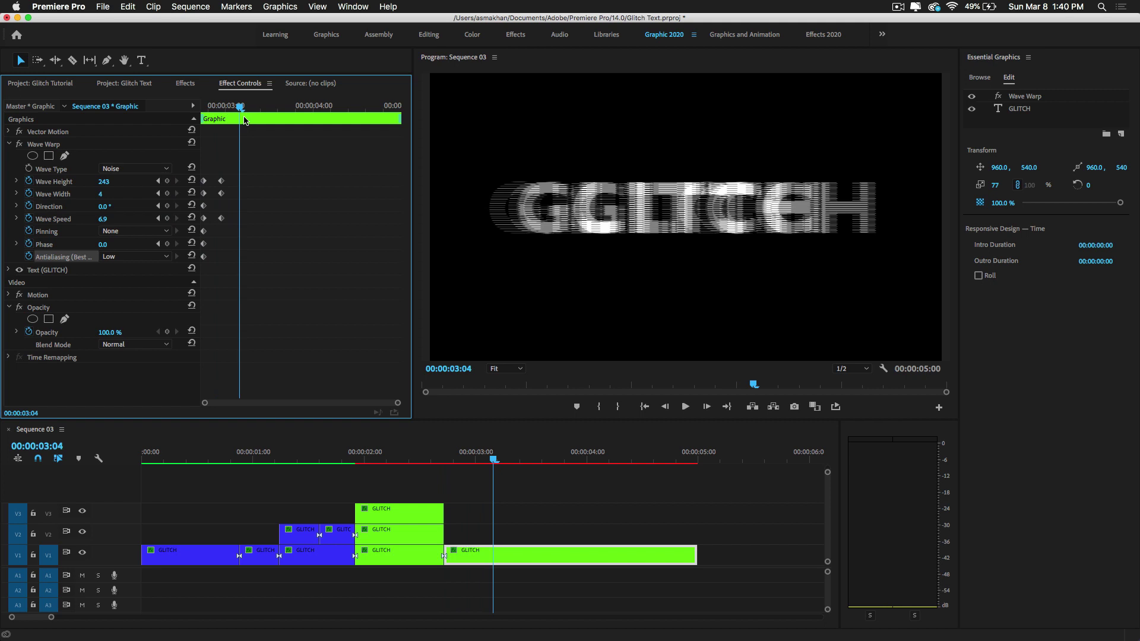
pyautogui.moveTo(104, 182); pyautogui.dragTo(0, 182)
pyautogui.moveTo(101, 194); pyautogui.dragTo(144, 193)
pyautogui.click(107, 183)
pyautogui.moveTo(107, 195)
pyautogui.mouseDown()
pyautogui.moveTo(80, 195)
pyautogui.moveTo(118, 219)
pyautogui.moveTo(141, 218)
pyautogui.mouseUp()
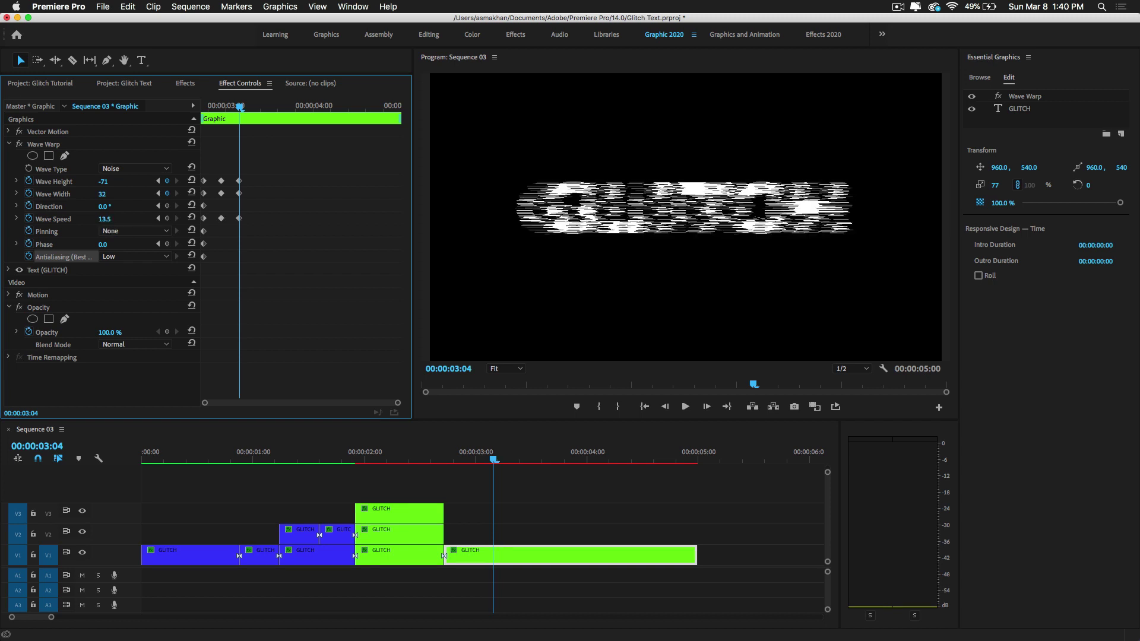
pyautogui.moveTo(230, 106); pyautogui.dragTo(253, 124)
# Keyframe the burst at 00:00:03:11: Wave Height 489, Wave Speed 3.2, Wave Width 1.
pyautogui.moveTo(104, 182); pyautogui.dragTo(436, 182)
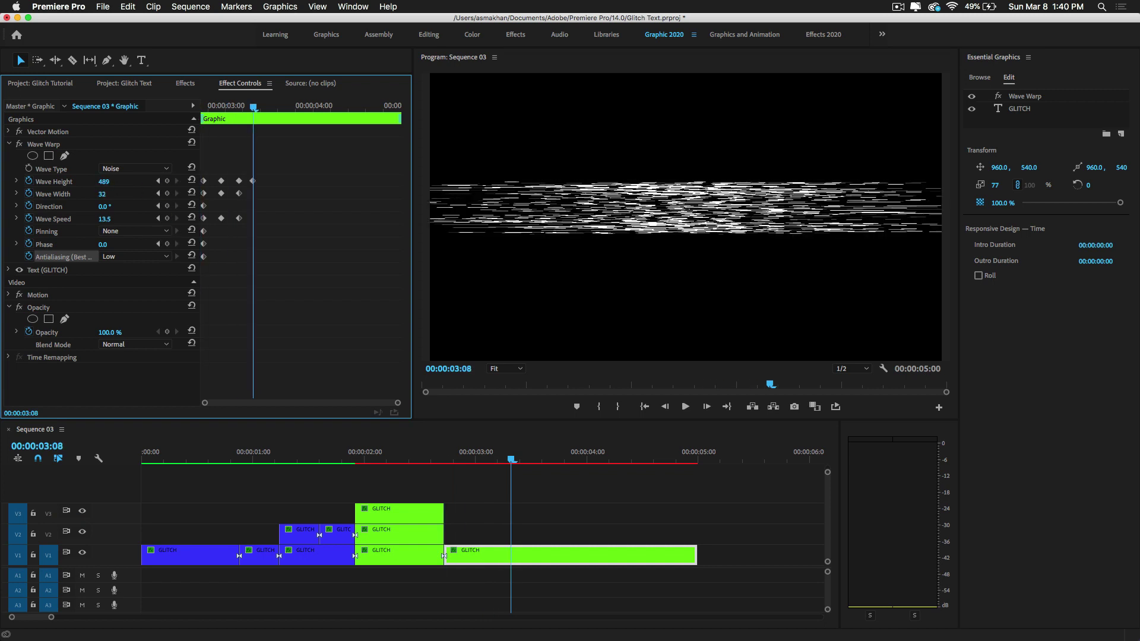
pyautogui.moveTo(106, 219); pyautogui.dragTo(45, 220)
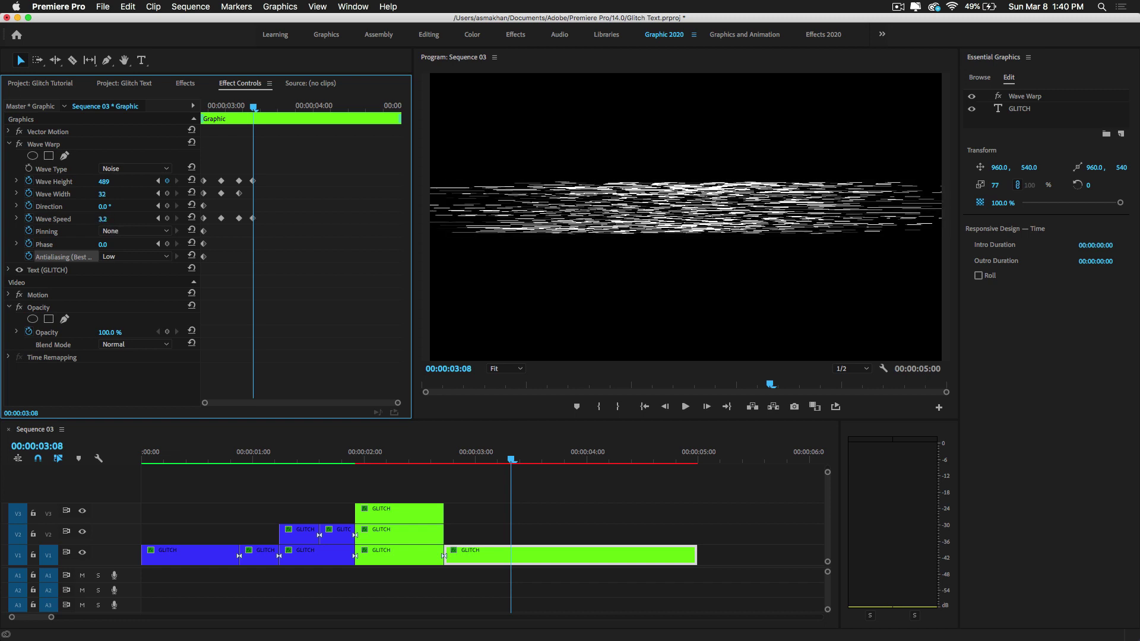
pyautogui.moveTo(112, 196)
pyautogui.mouseDown()
pyautogui.moveTo(95, 196)
pyautogui.moveTo(108, 194)
pyautogui.mouseUp()
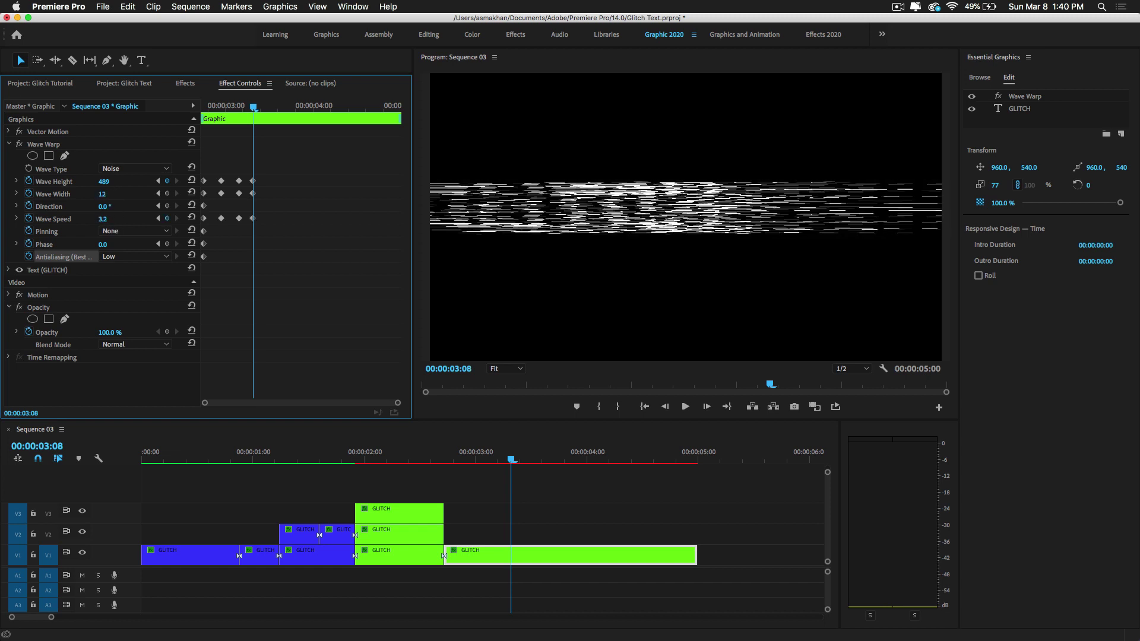
pyautogui.moveTo(227, 107); pyautogui.dragTo(264, 125)
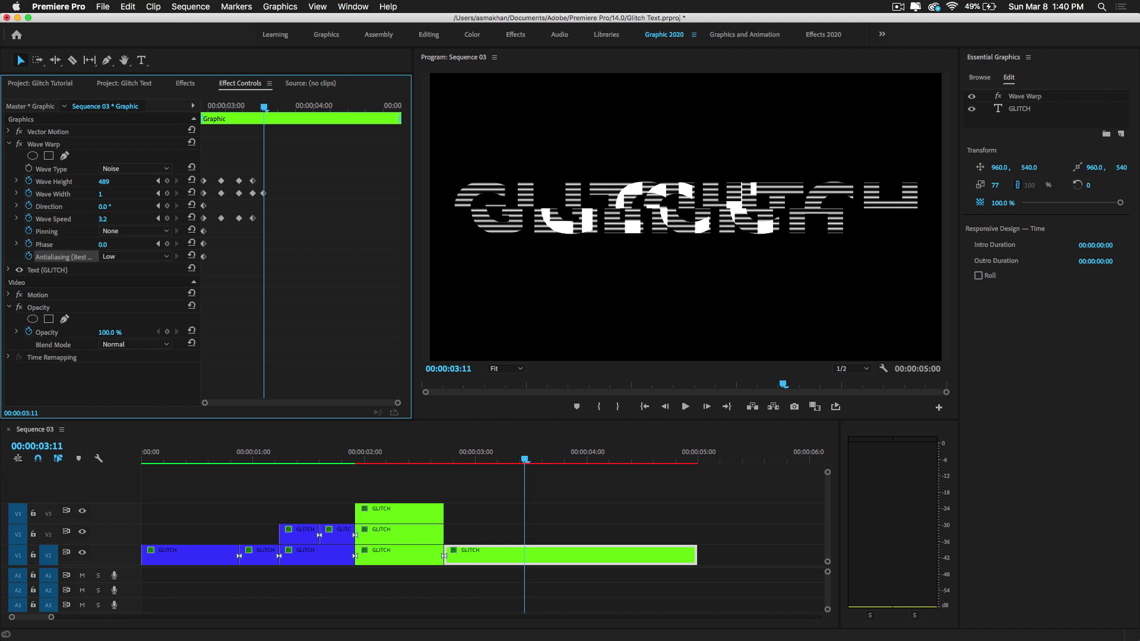
# Cut the last V1 GLITCH clip at 00:00:03:11 and remove Wave Warp from the later piece.
pyautogui.press('c')
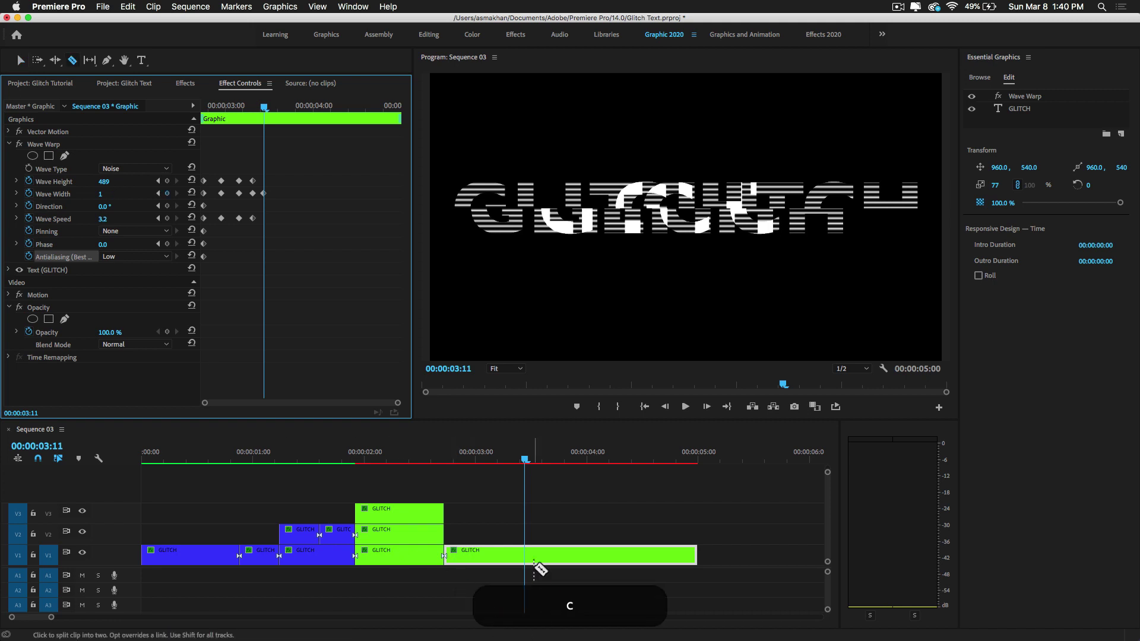
pyautogui.click(525, 553)
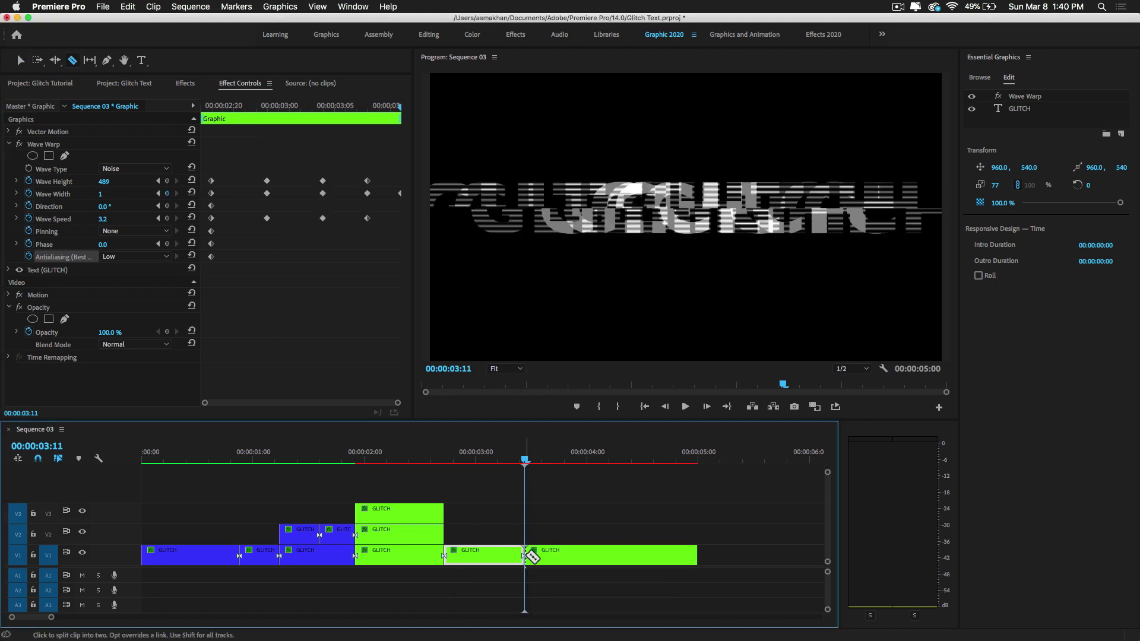
pyautogui.press('v')
pyautogui.click(535, 555)
pyautogui.press('space')
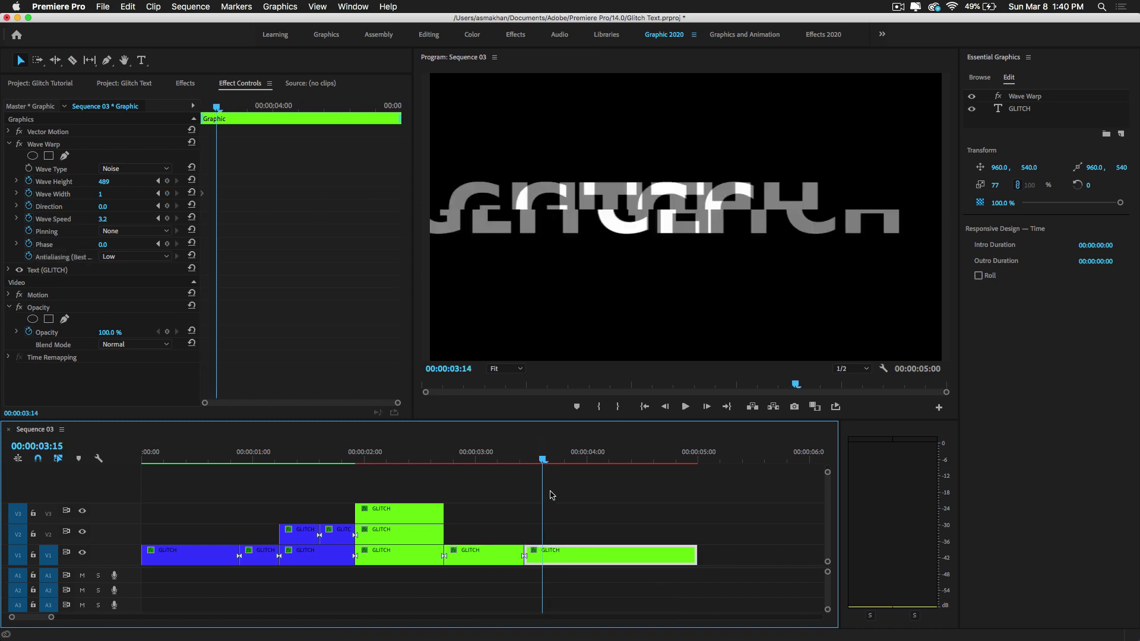
pyautogui.click(38, 151)
pyautogui.click(38, 146)
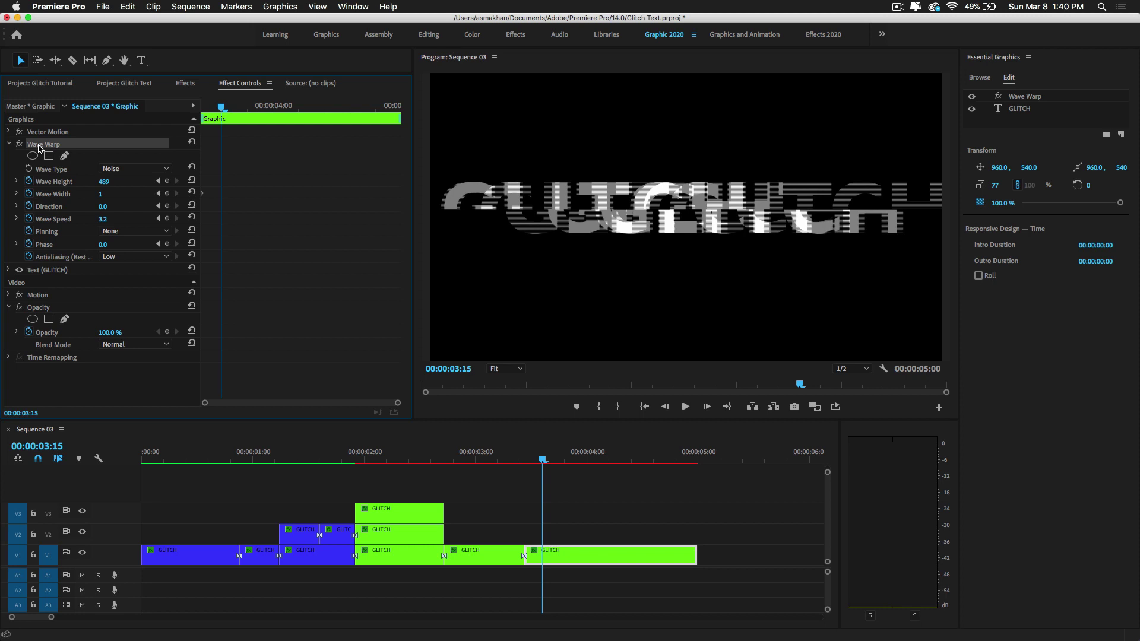
pyautogui.press('BackSpace')
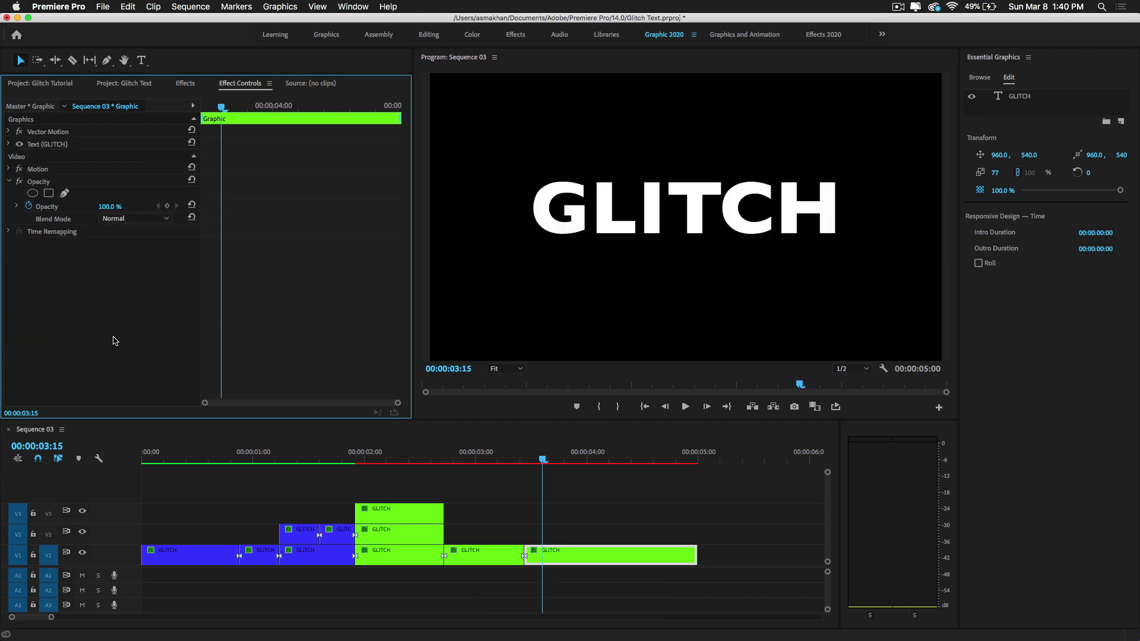
# Keyframe Vector Motion Position and Scale 25 at the start of the new piece.
pyautogui.click(8, 132)
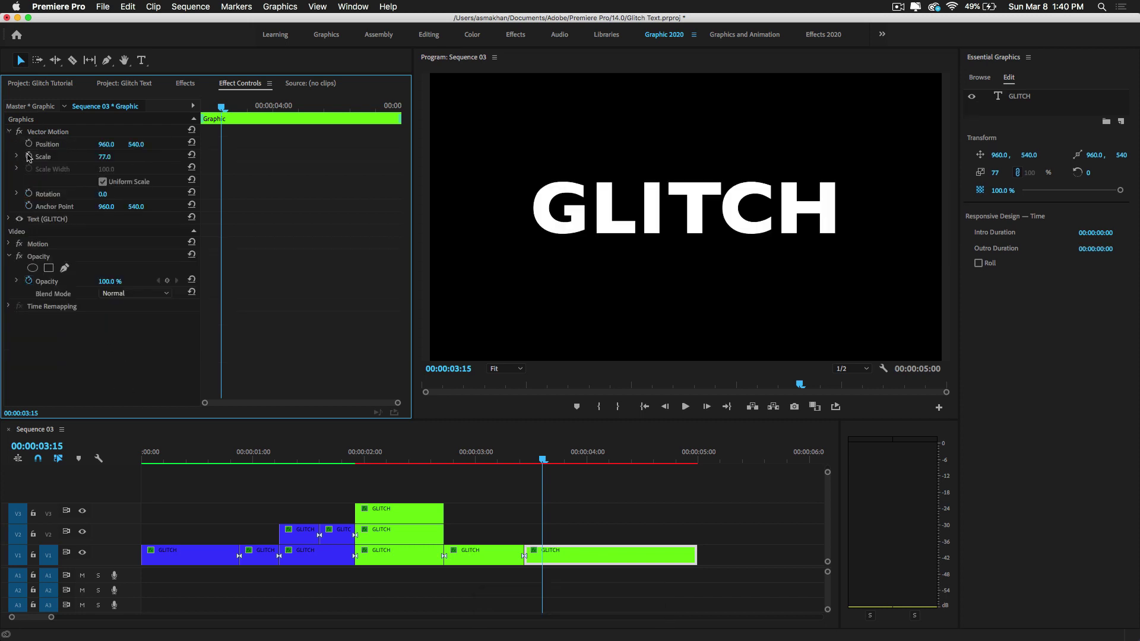
pyautogui.click(29, 143)
pyautogui.click(28, 156)
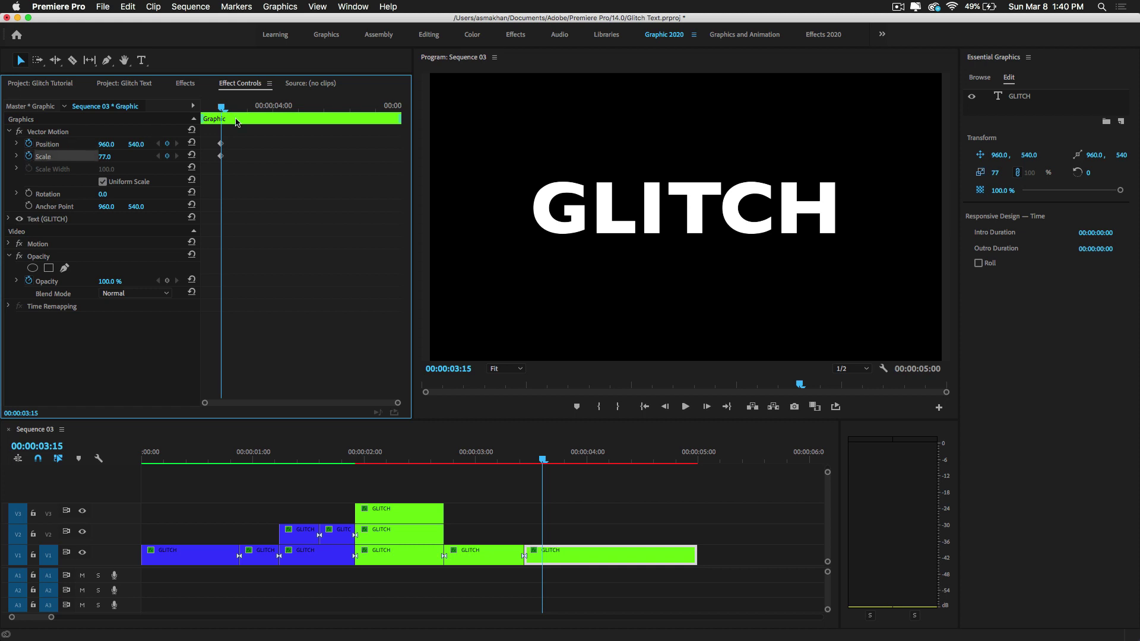
pyautogui.click(114, 155)
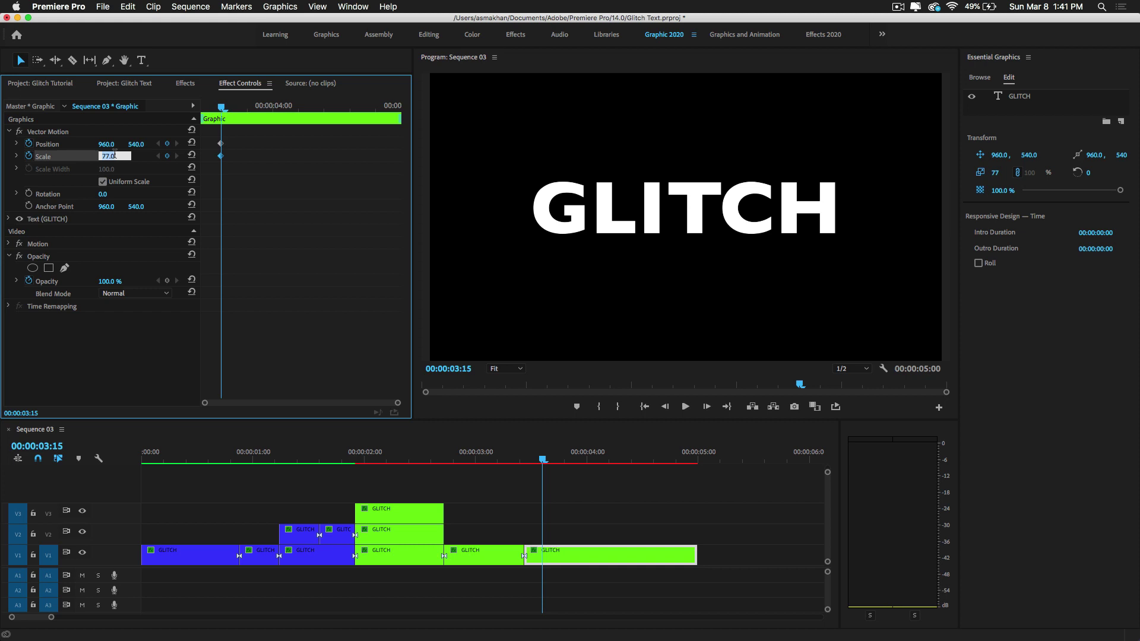
pyautogui.write('25')
pyautogui.press('Return')
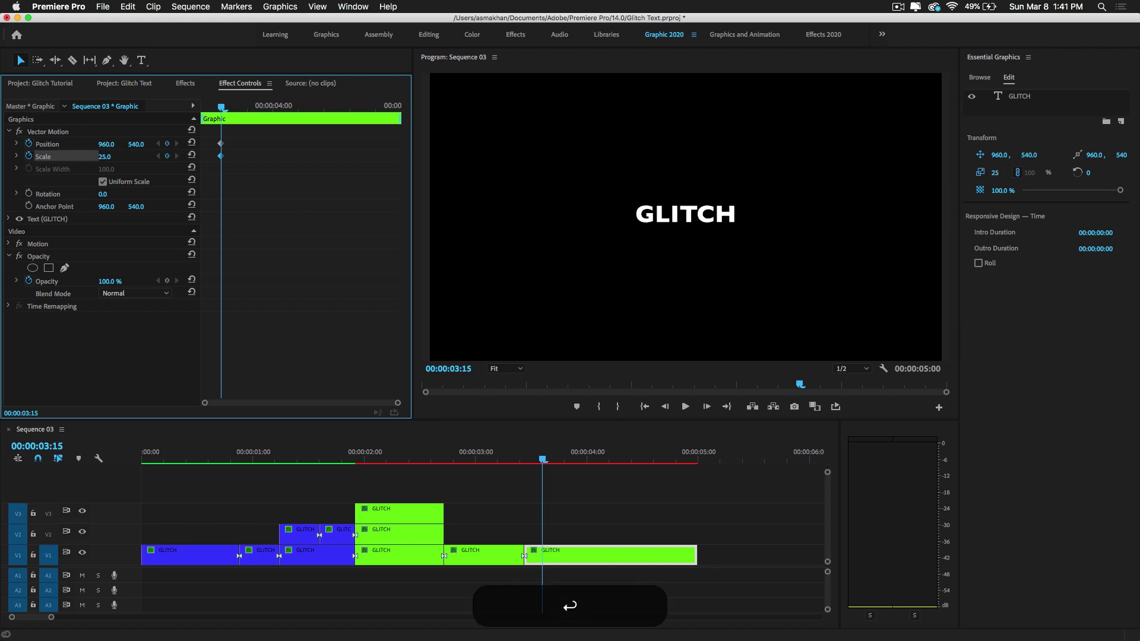
pyautogui.moveTo(221, 156); pyautogui.dragTo(207, 157)
pyautogui.moveTo(221, 108); pyautogui.dragTo(227, 111)
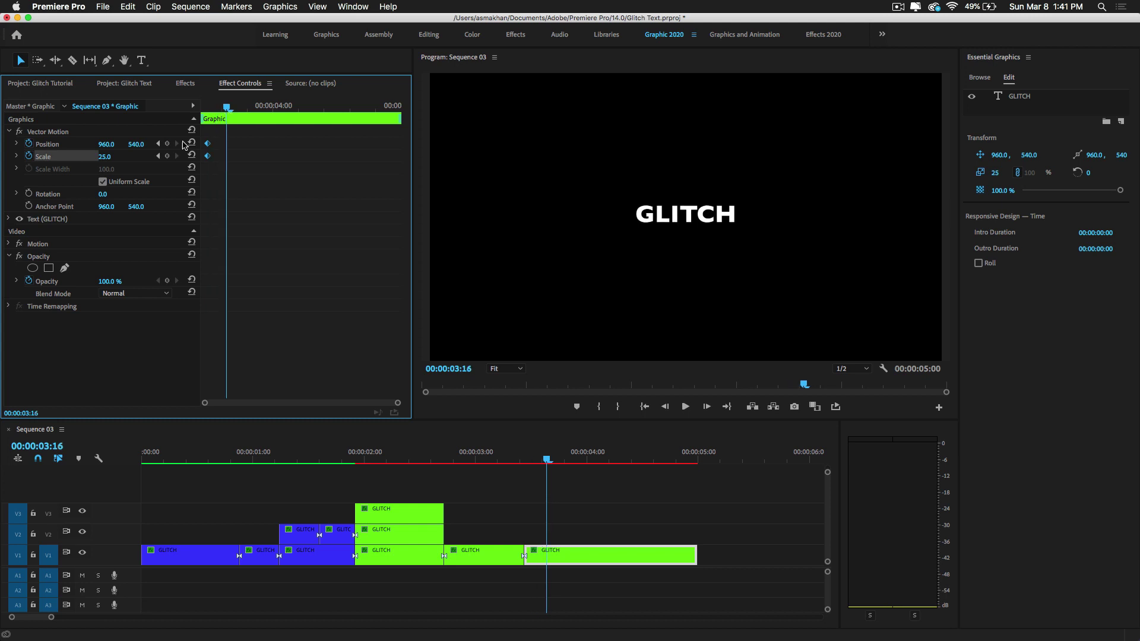
# Keyframe the scale growing to 72, then shrinking to 16 with matching position keyframes.
pyautogui.moveTo(107, 159); pyautogui.dragTo(134, 159)
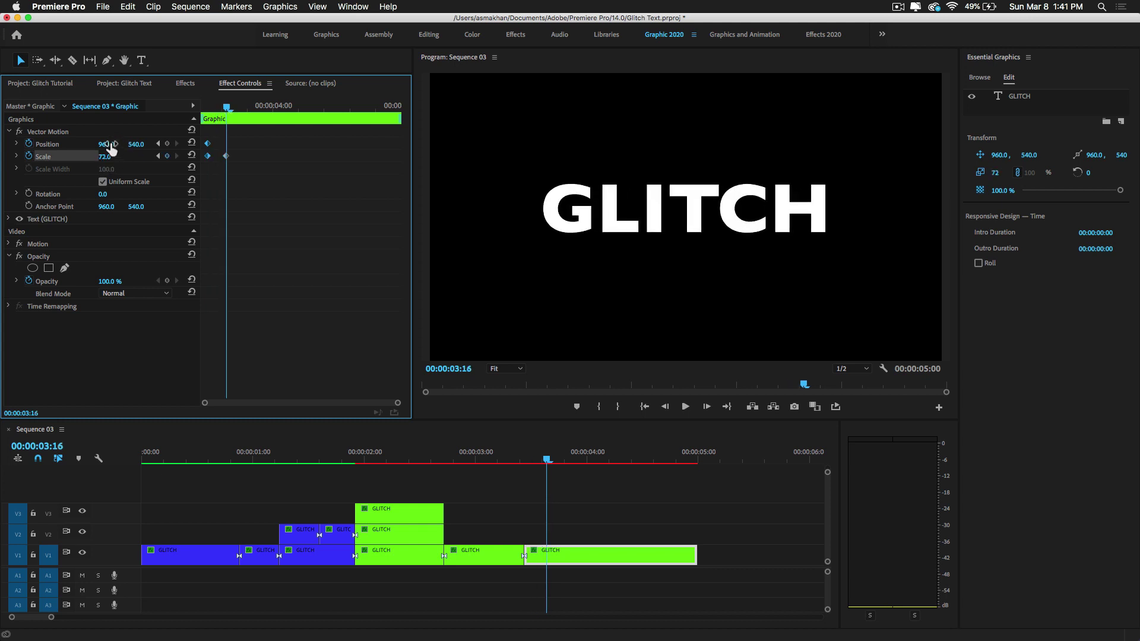
pyautogui.click(110, 143)
pyautogui.click(167, 144)
pyautogui.press('Right')
pyautogui.press('Right')
pyautogui.press('Right')
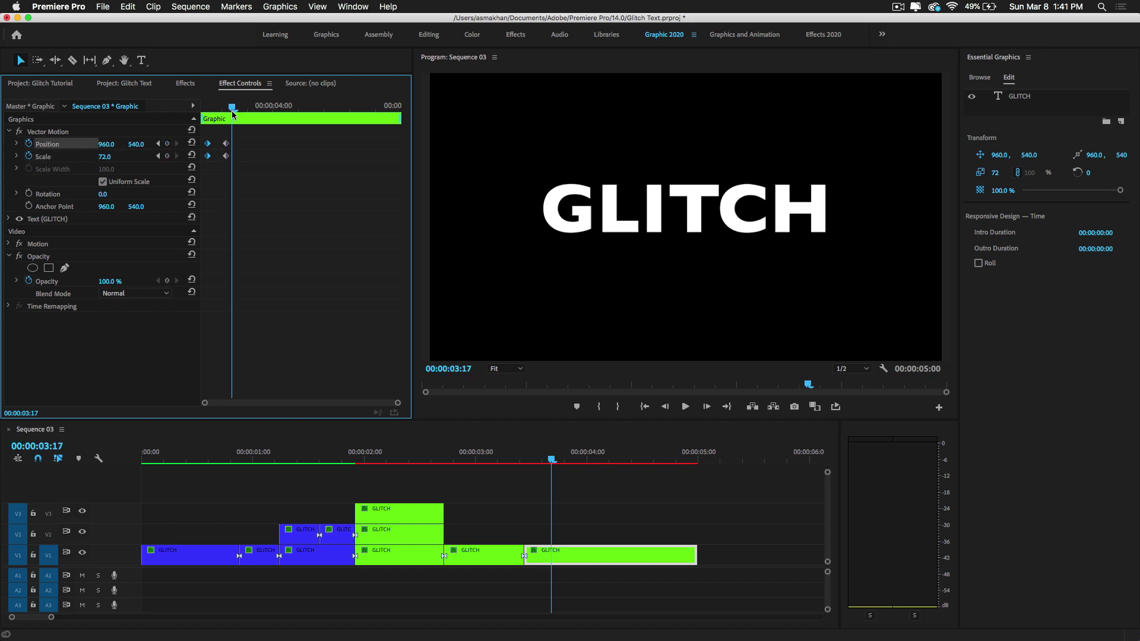
pyautogui.moveTo(104, 156); pyautogui.dragTo(163, 144)
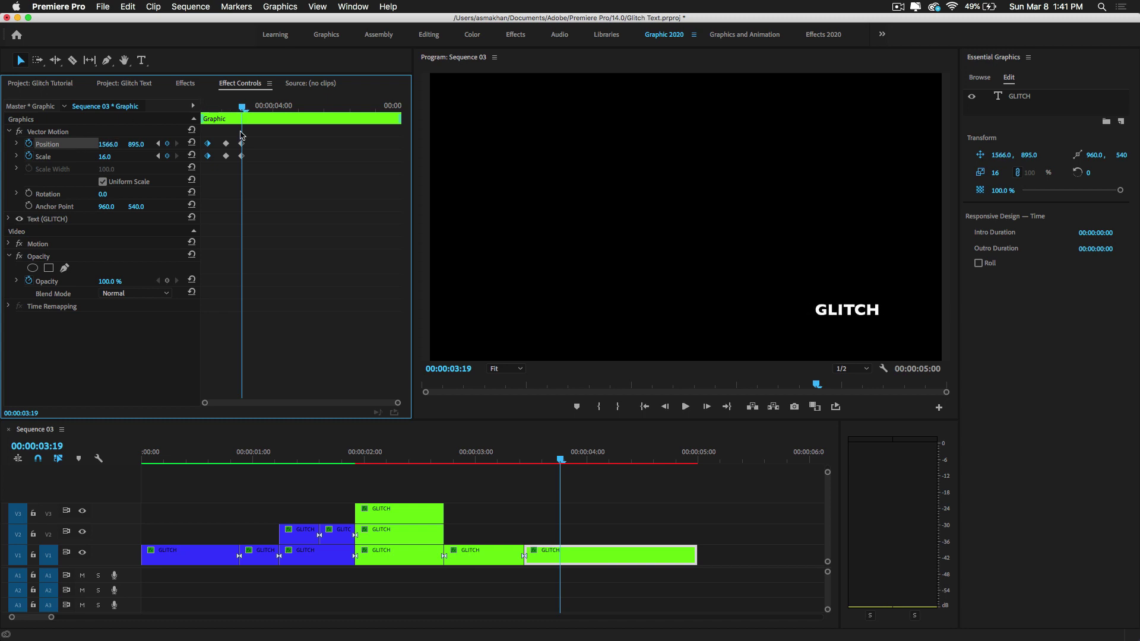
# A couple of frames later, keyframe position and scale 0 so GLITCH disappears.
pyautogui.moveTo(244, 109); pyautogui.dragTo(252, 109)
pyautogui.click(168, 144)
pyautogui.click(113, 157)
pyautogui.write('0')
pyautogui.press('Return')
pyautogui.moveTo(252, 108); pyautogui.dragTo(155, 123)
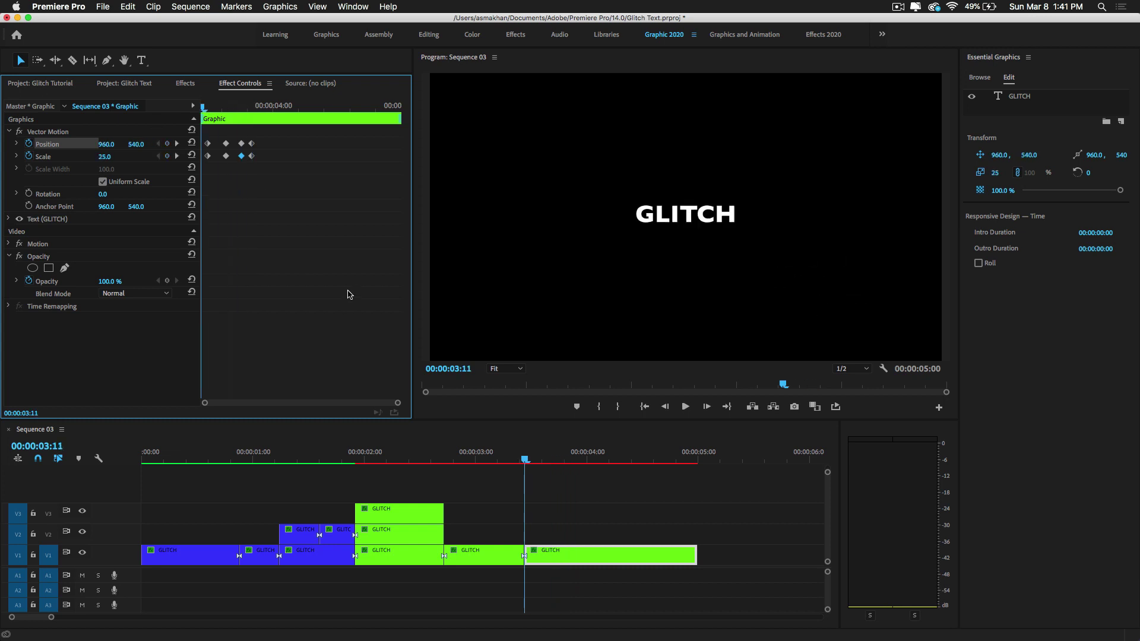
# Mark the whole sequence and render previews.
pyautogui.press('x')
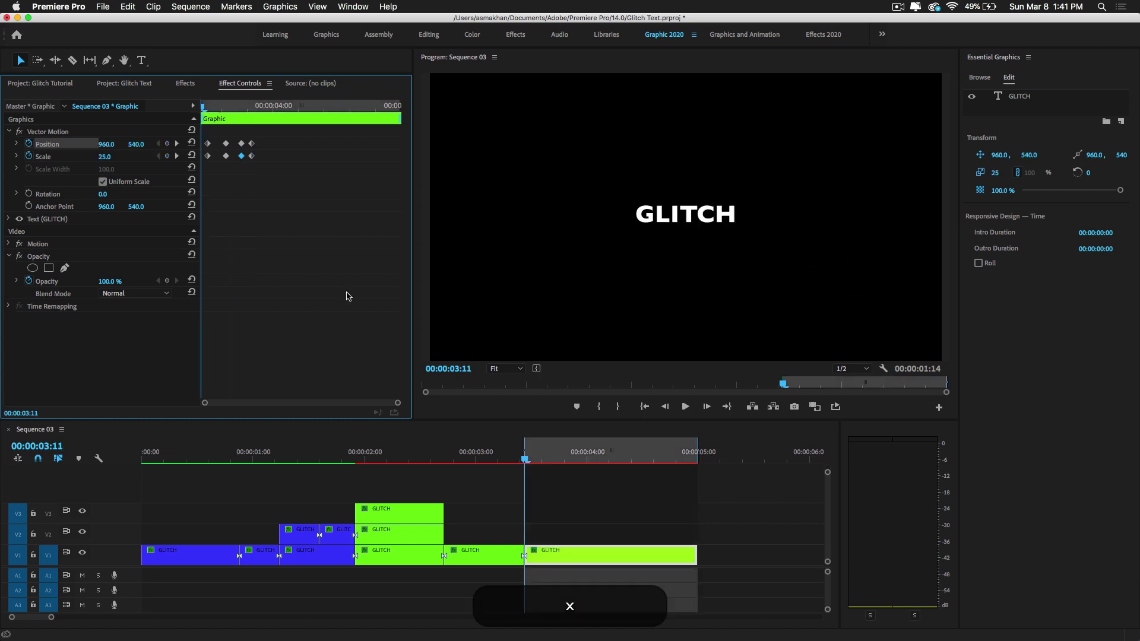
pyautogui.moveTo(525, 449); pyautogui.dragTo(4, 437)
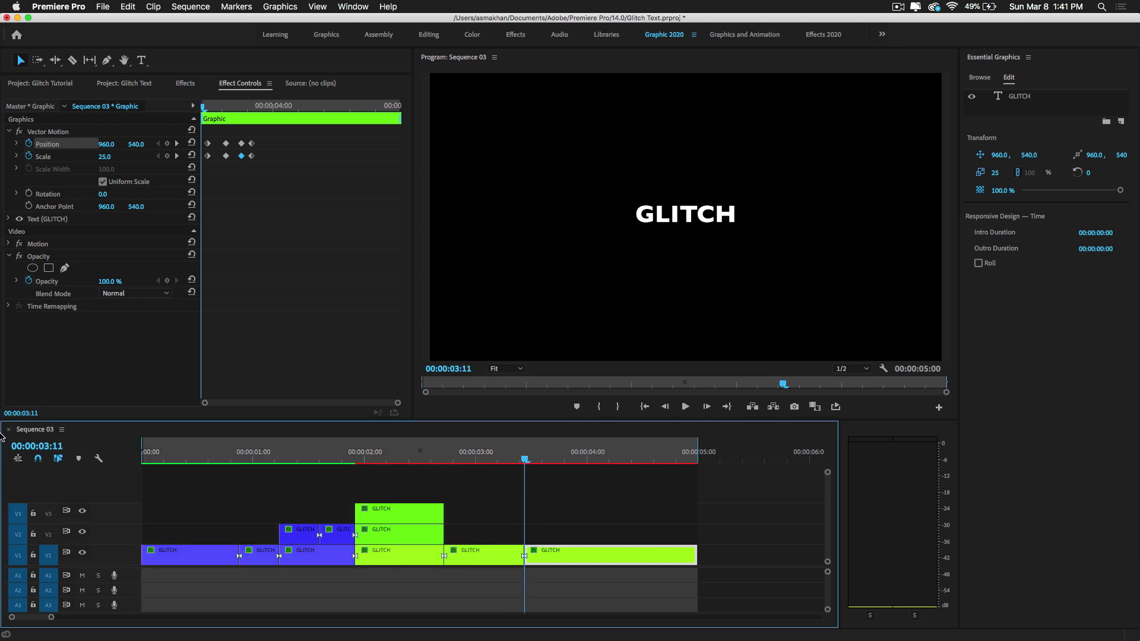
pyautogui.press('Return')
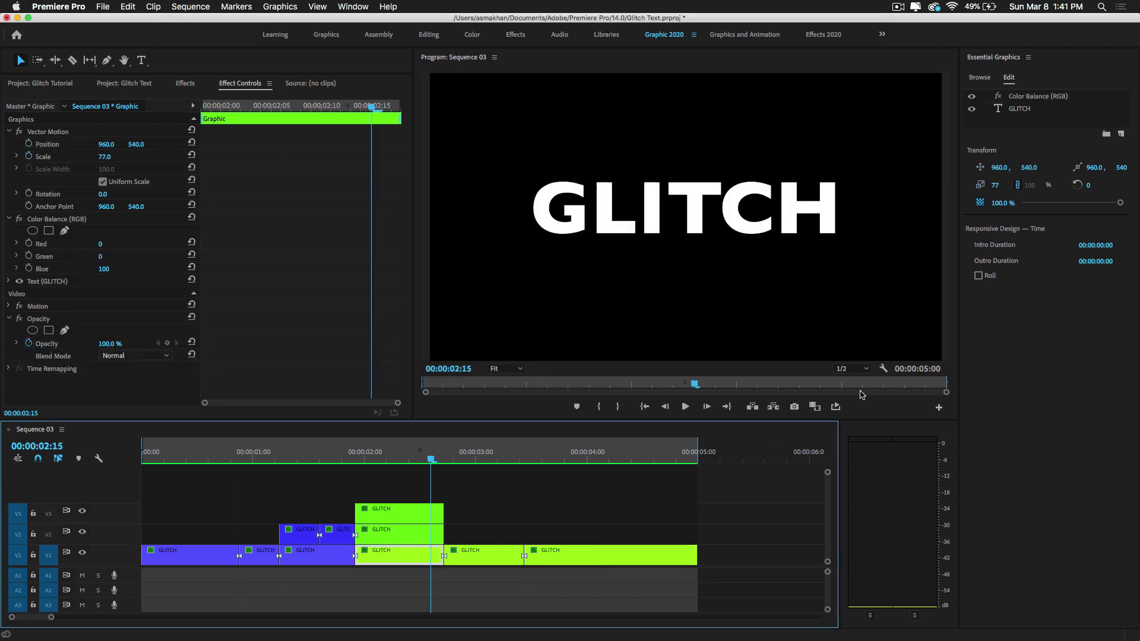
# Set Playback Resolution to Full and preview the sequence full screen from the start.
pyautogui.click(858, 369)
pyautogui.click(860, 381)
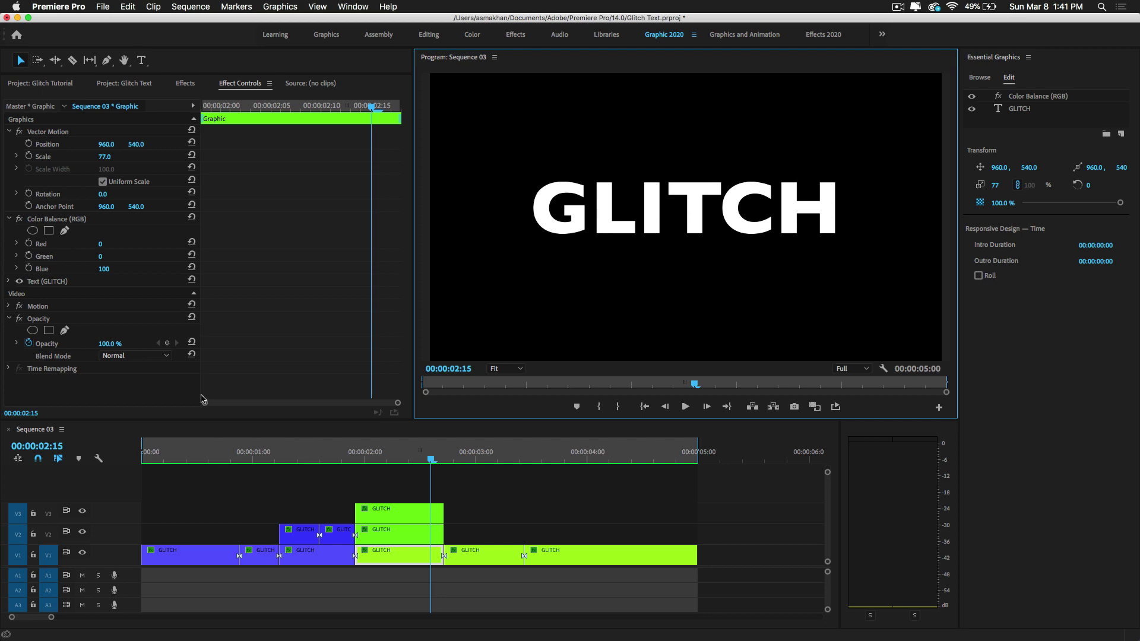
pyautogui.hotkey('ctrl', '`')
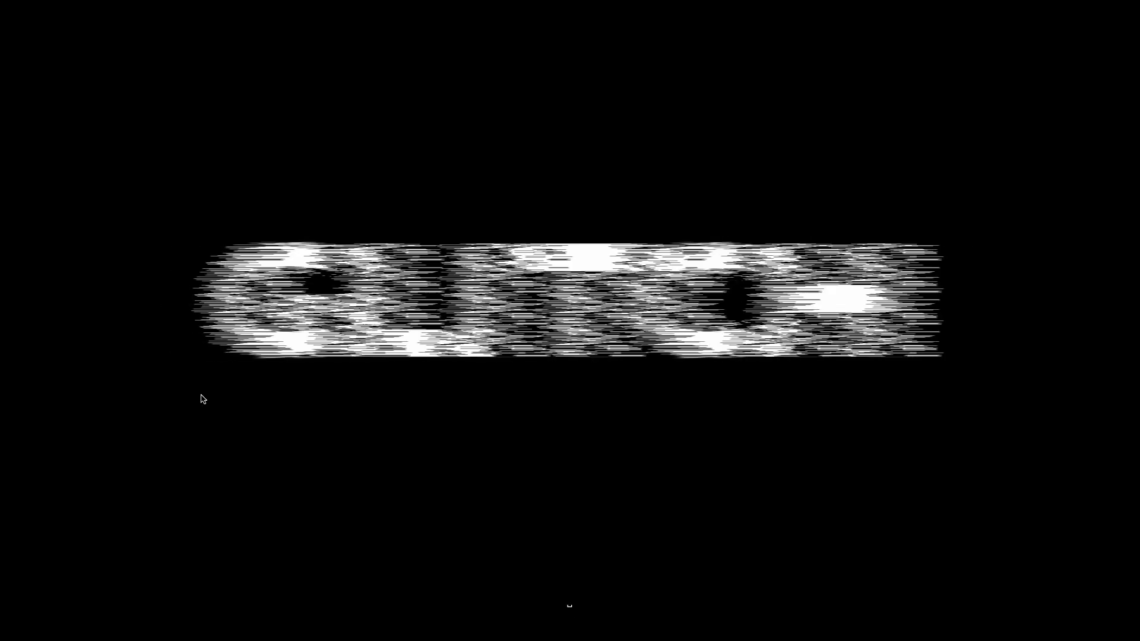
pyautogui.hotkey('ctrl', '`')
pyautogui.press('Home')
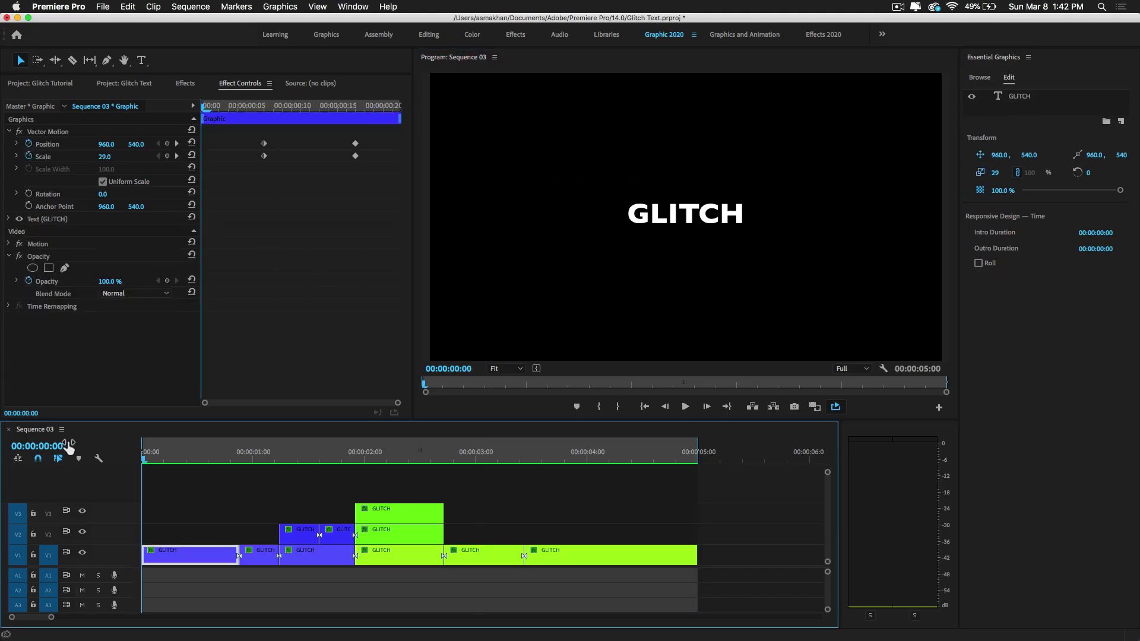
pyautogui.hotkey('ctrl', '`')
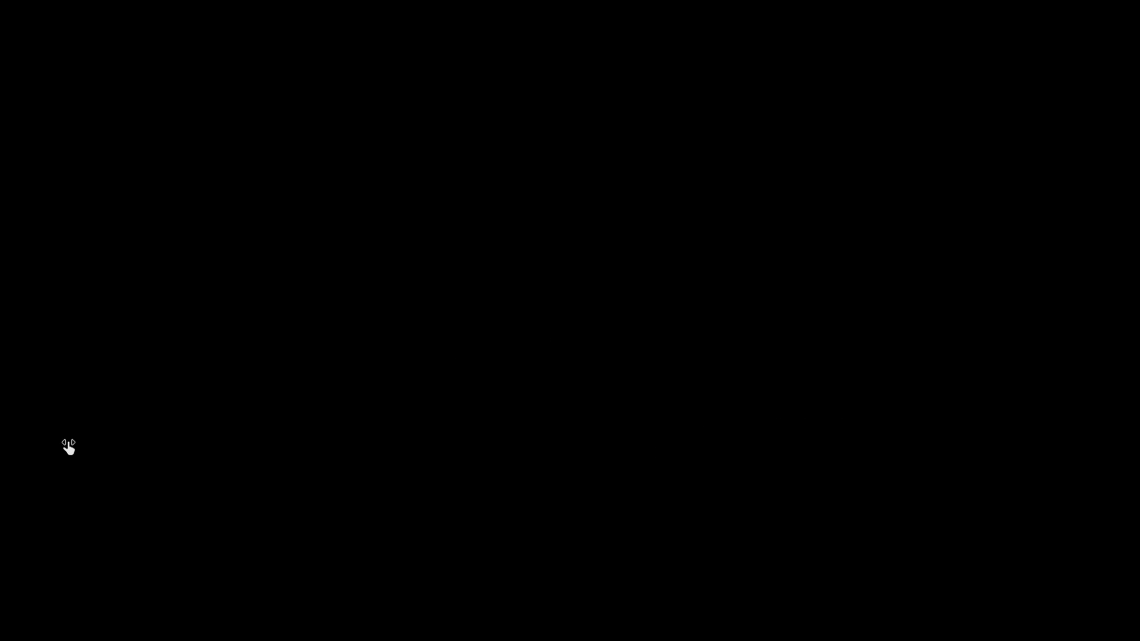
pyautogui.hotkey('ctrl', '`')
pyautogui.click(148, 454)
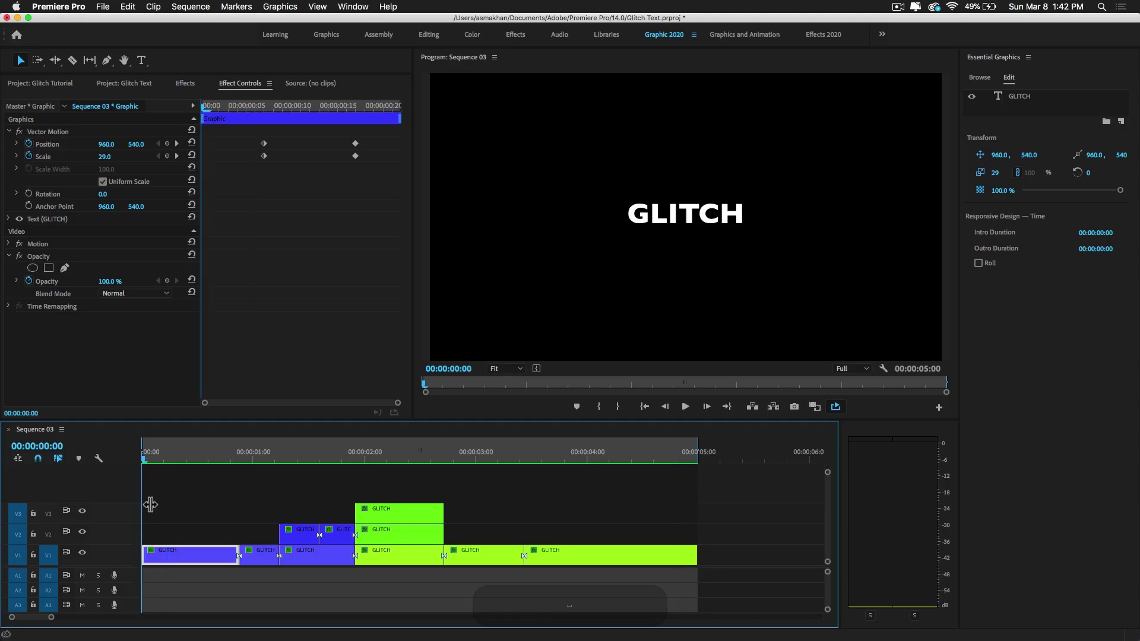
# Import GLITCH.mp4 into the Glitch Text bin and place it on A1 at 0:00.
pyautogui.click(52, 84)
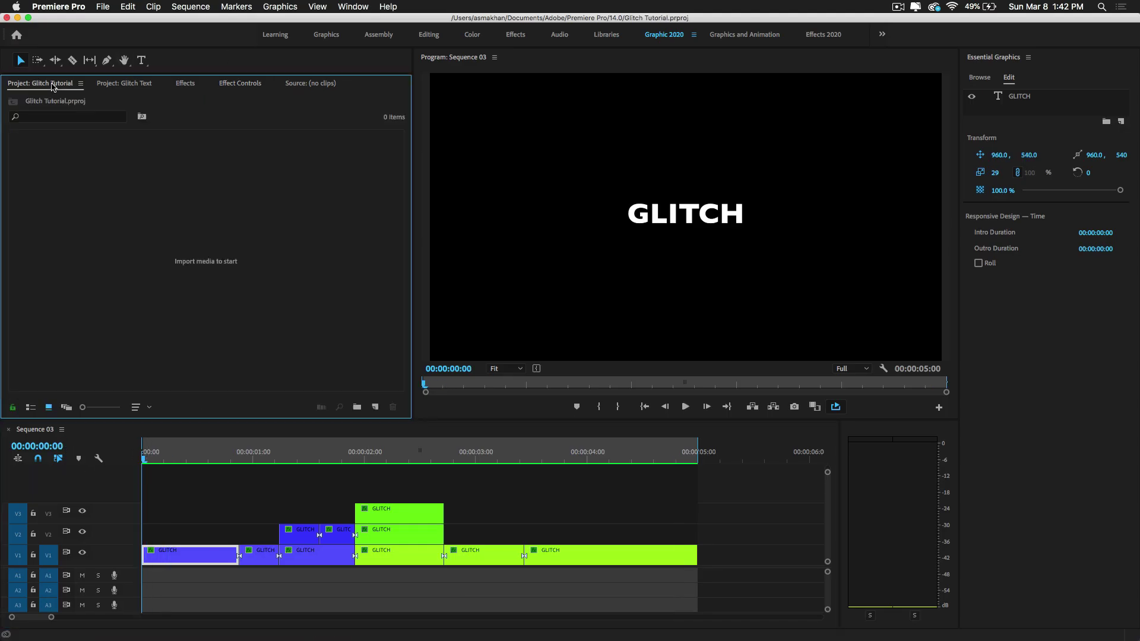
pyautogui.click(114, 84)
pyautogui.doubleClick(200, 193)
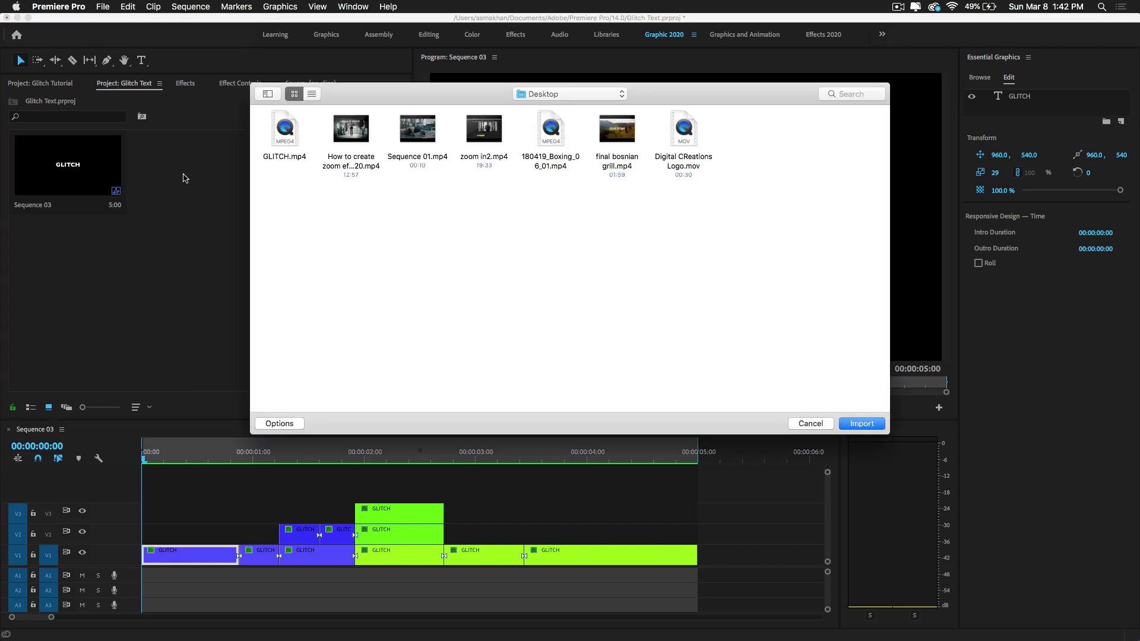
pyautogui.click(287, 136)
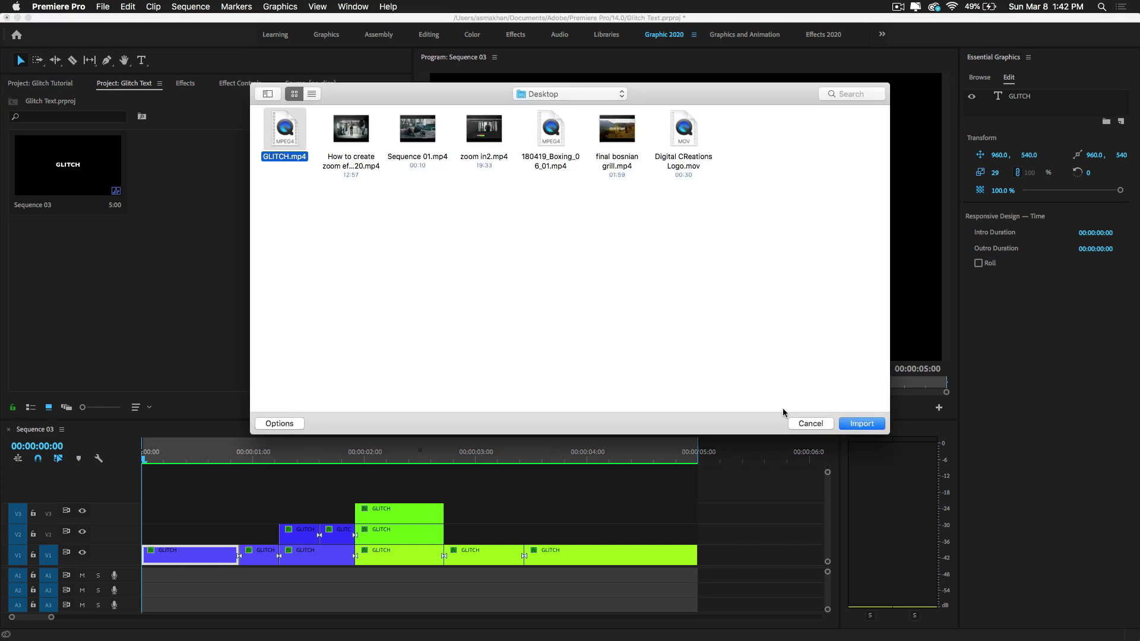
pyautogui.click(862, 424)
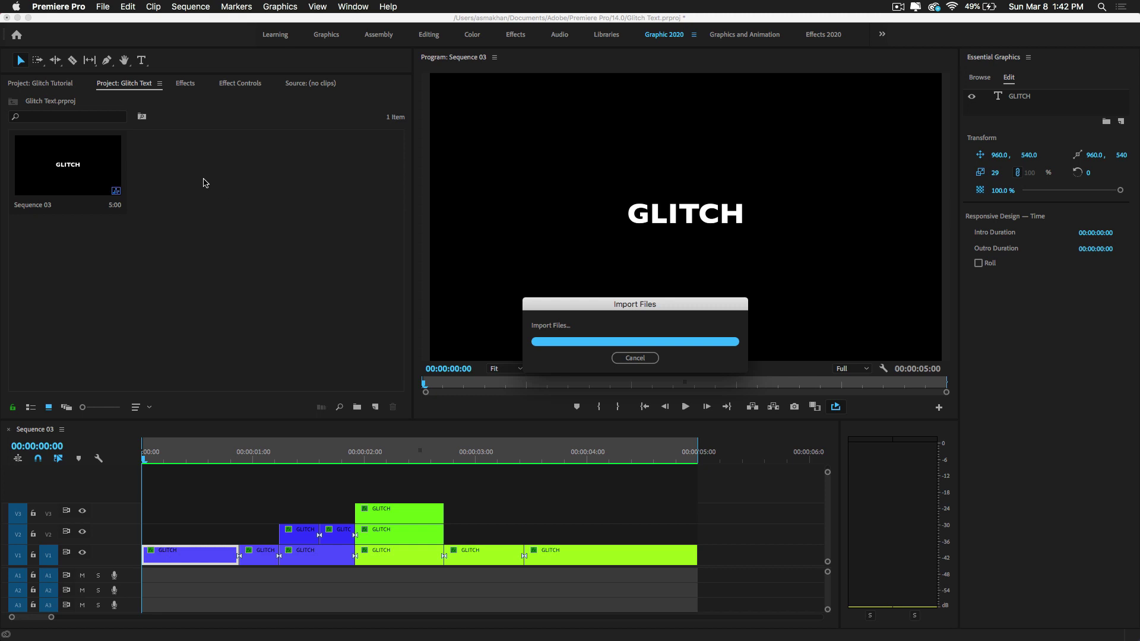
pyautogui.moveTo(199, 182); pyautogui.dragTo(161, 552)
# Raise the computer volume and play the sequence with the sound effect.
pyautogui.press('super')
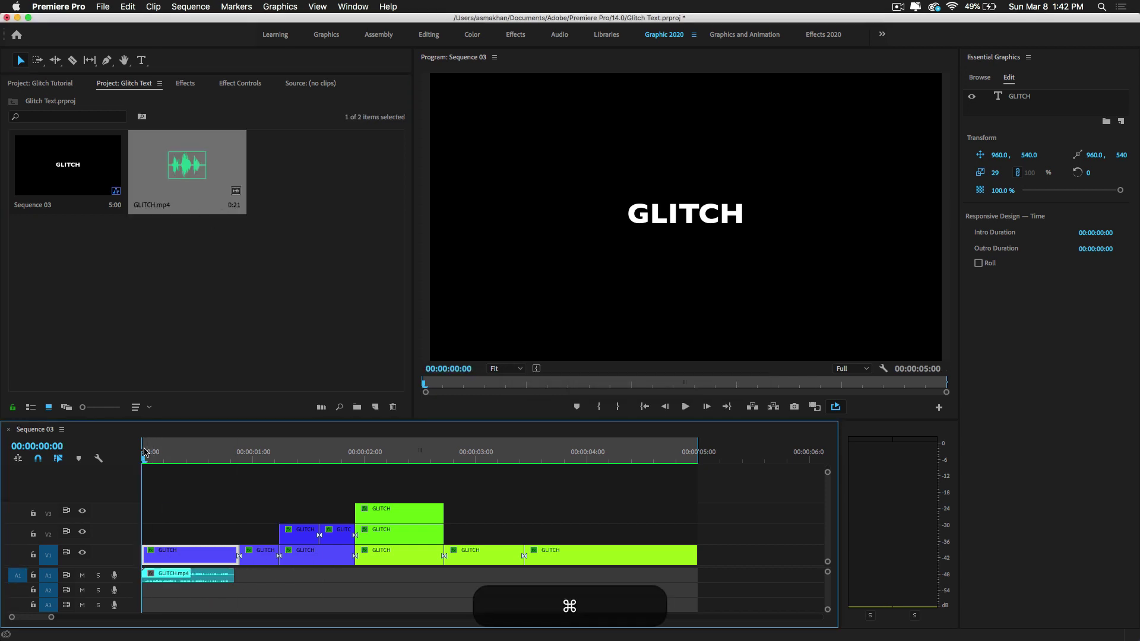
pyautogui.press('XF86AudioRaiseVolume')
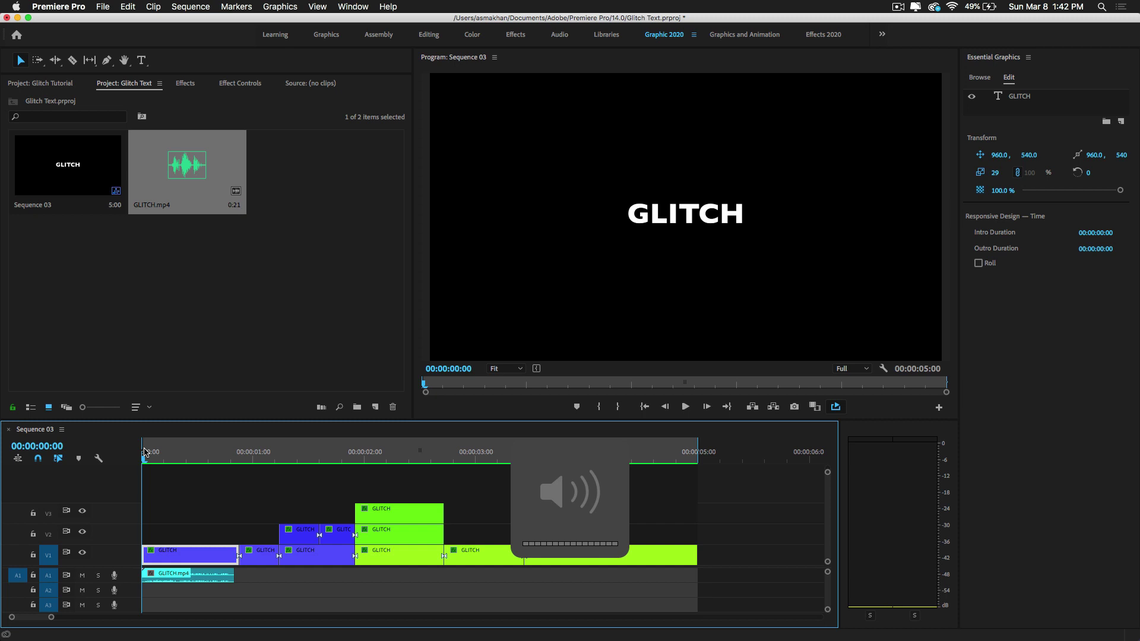
pyautogui.press('space')
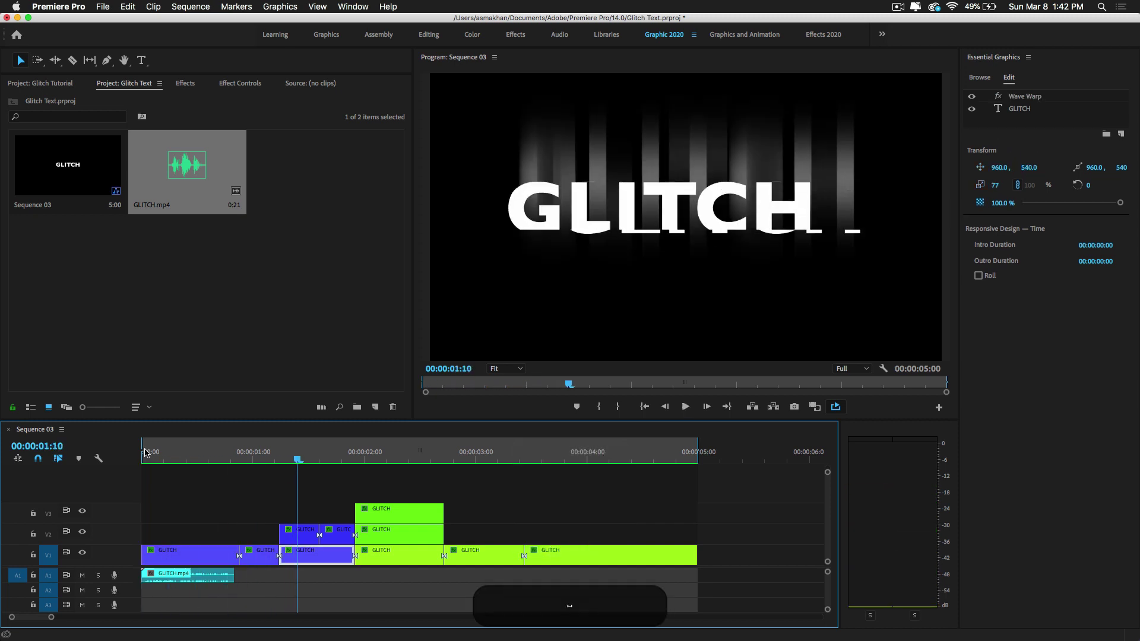
# Move the GLITCH.mp4 sound clip under the first glitch burst and check the timing.
pyautogui.click(146, 453)
pyautogui.press('space')
pyautogui.click(169, 459)
pyautogui.moveTo(175, 575); pyautogui.dragTo(277, 577)
pyautogui.press('space')
pyautogui.click(147, 454)
pyautogui.press('space')
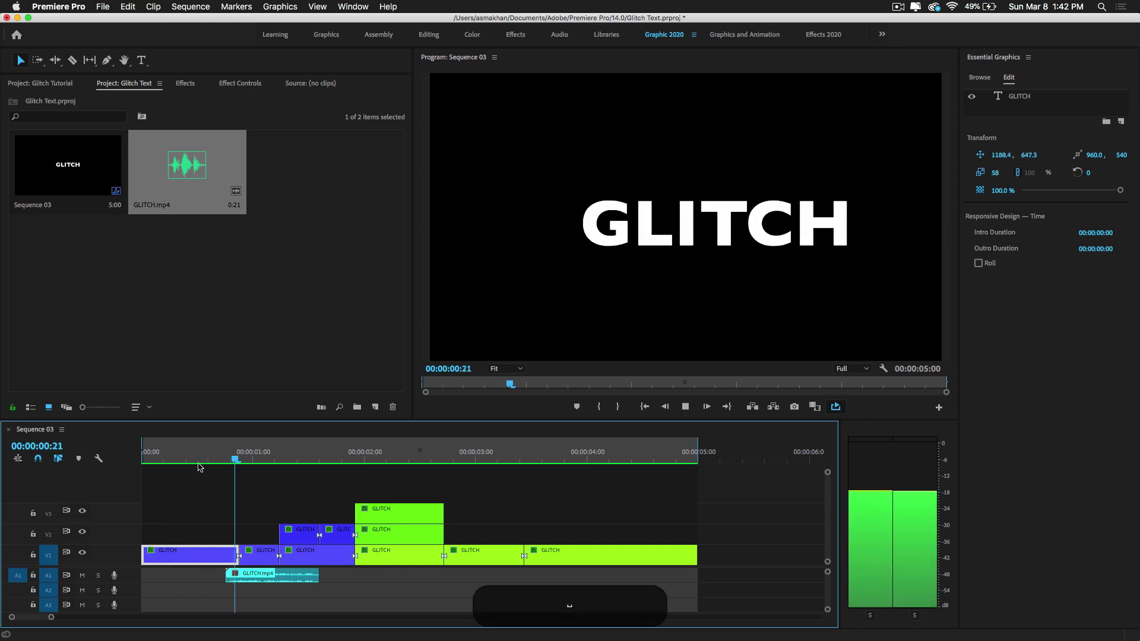
pyautogui.press('space')
# Duplicate the sound clip to the later glitch bursts on A1 and play to check sync.
pyautogui.moveTo(272, 577); pyautogui.dragTo(593, 575)
pyautogui.press('space')
pyautogui.press('space')
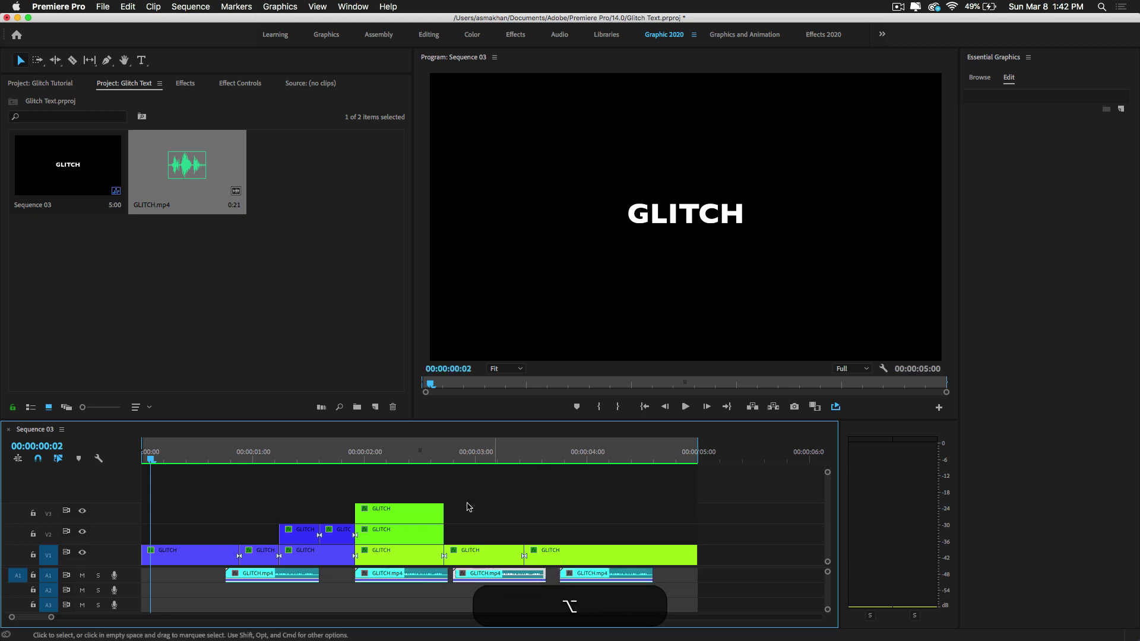
pyautogui.moveTo(275, 454); pyautogui.dragTo(69, 455)
pyautogui.press('space')
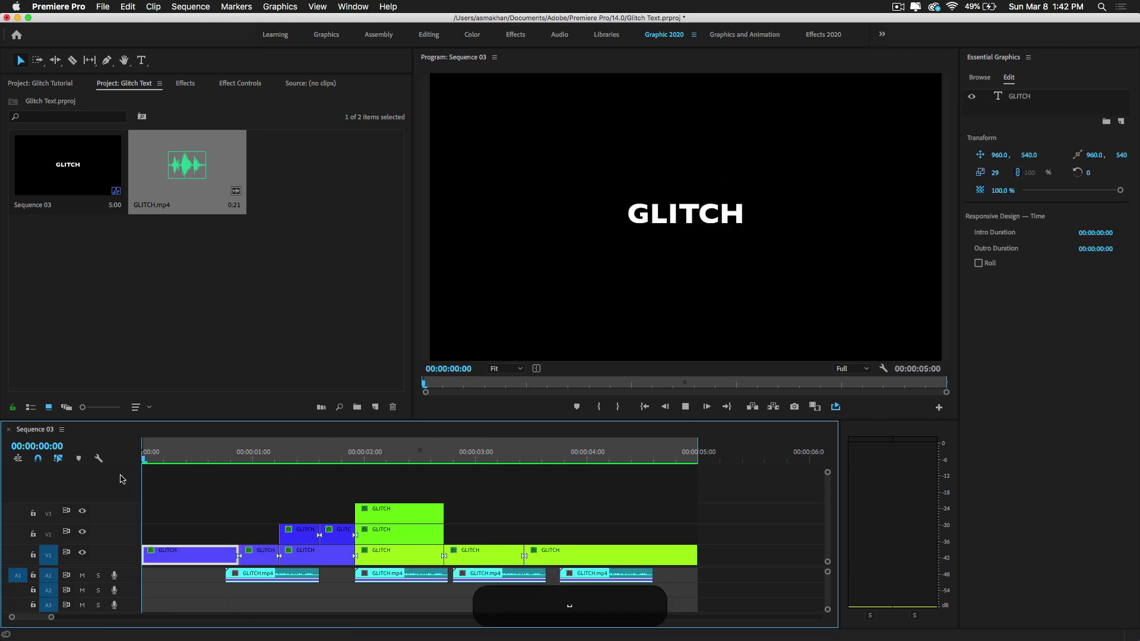
# Move the first title clip's Position and Scale keyframes earlier and trim its start.
pyautogui.click(154, 459)
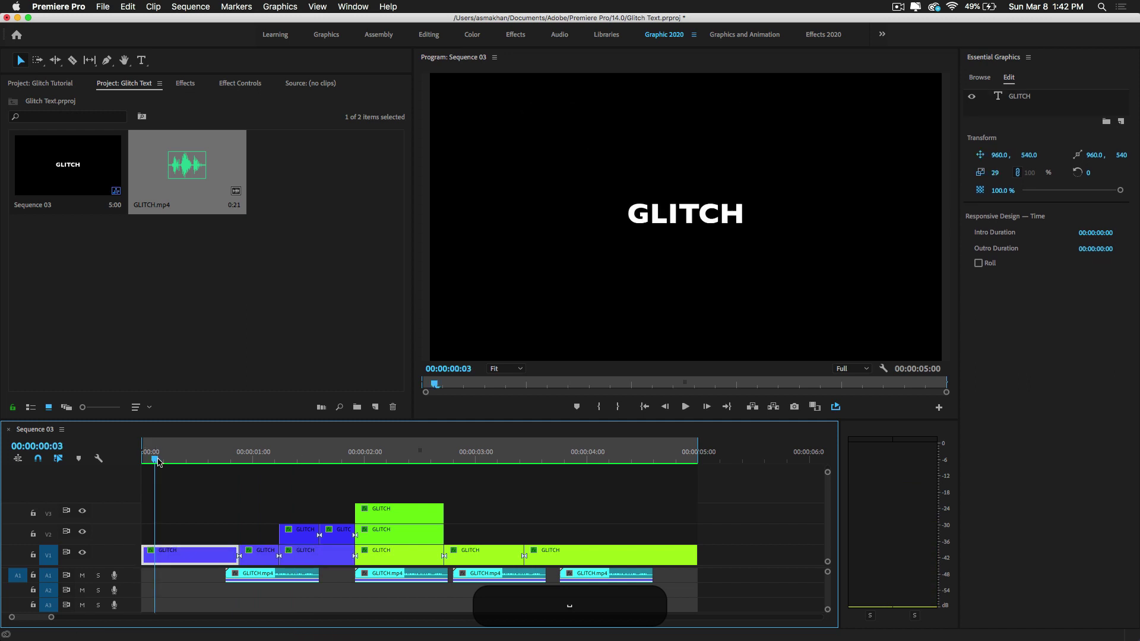
pyautogui.click(239, 83)
pyautogui.moveTo(355, 148); pyautogui.dragTo(289, 146)
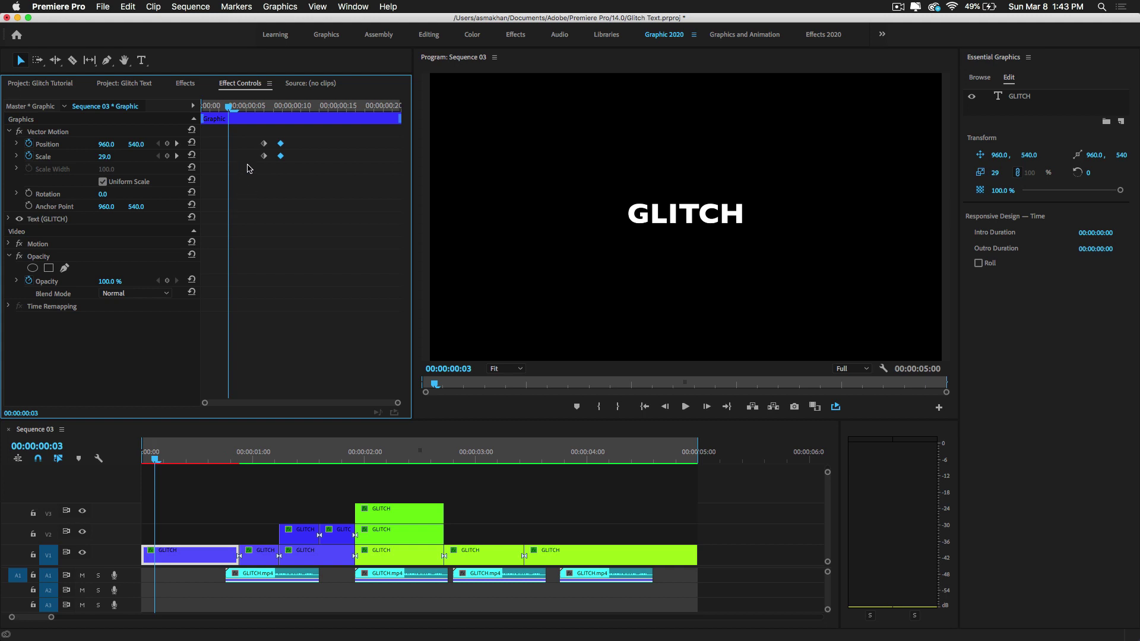
pyautogui.click(250, 109)
pyautogui.moveTo(145, 554); pyautogui.dragTo(164, 553)
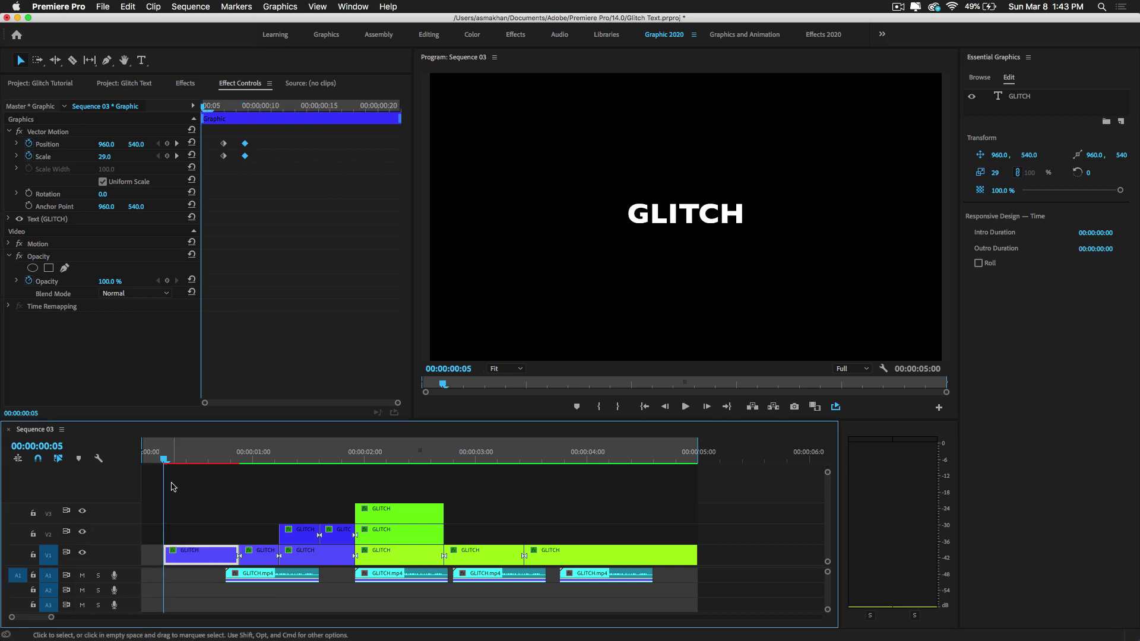
# Split the first title clip at frame 11 and ripple-delete the piece after the cut.
pyautogui.moveTo(178, 461)
pyautogui.mouseDown()
pyautogui.moveTo(208, 462)
pyautogui.moveTo(192, 465)
pyautogui.mouseUp()
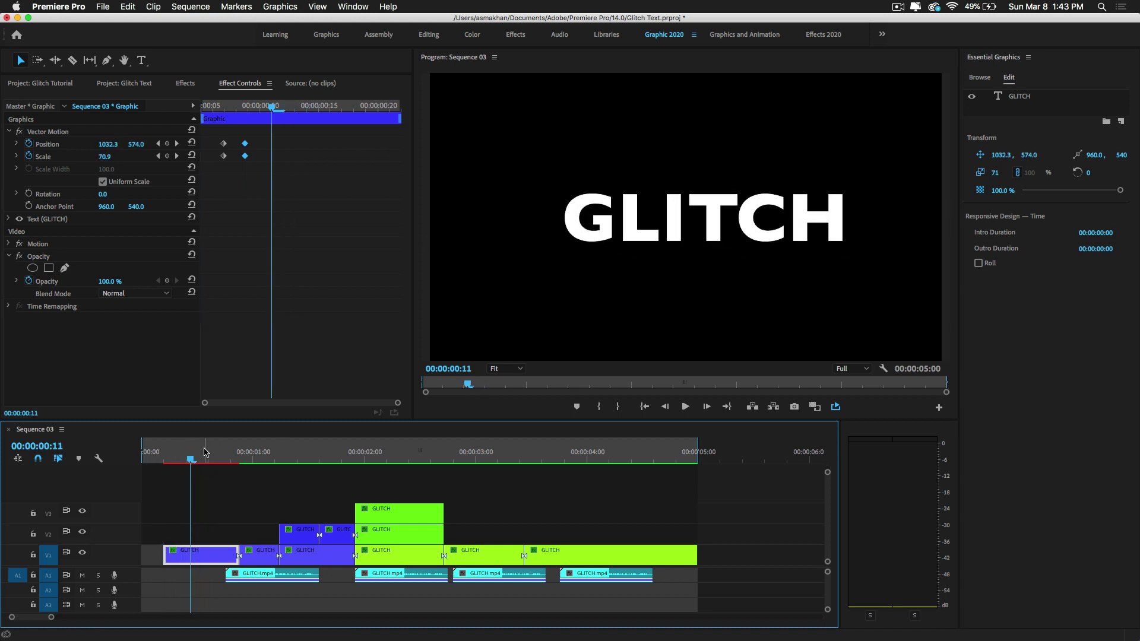
pyautogui.press('c')
pyautogui.click(191, 555)
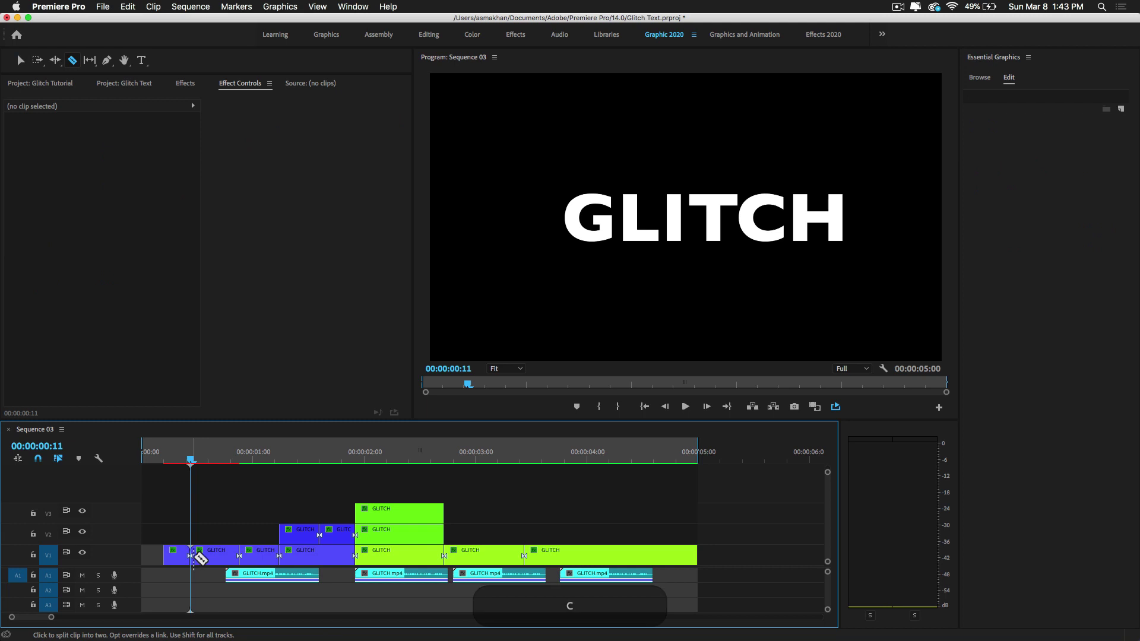
pyautogui.press('v')
pyautogui.click(208, 556)
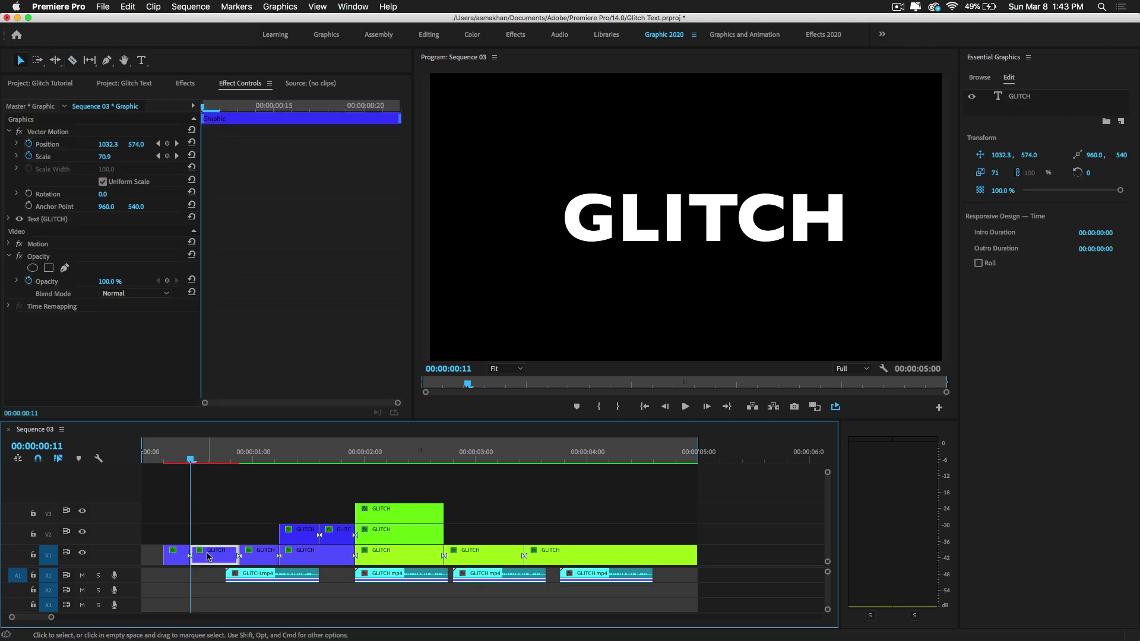
pyautogui.press('alt')
pyautogui.hotkey('alt', 'BackSpace')
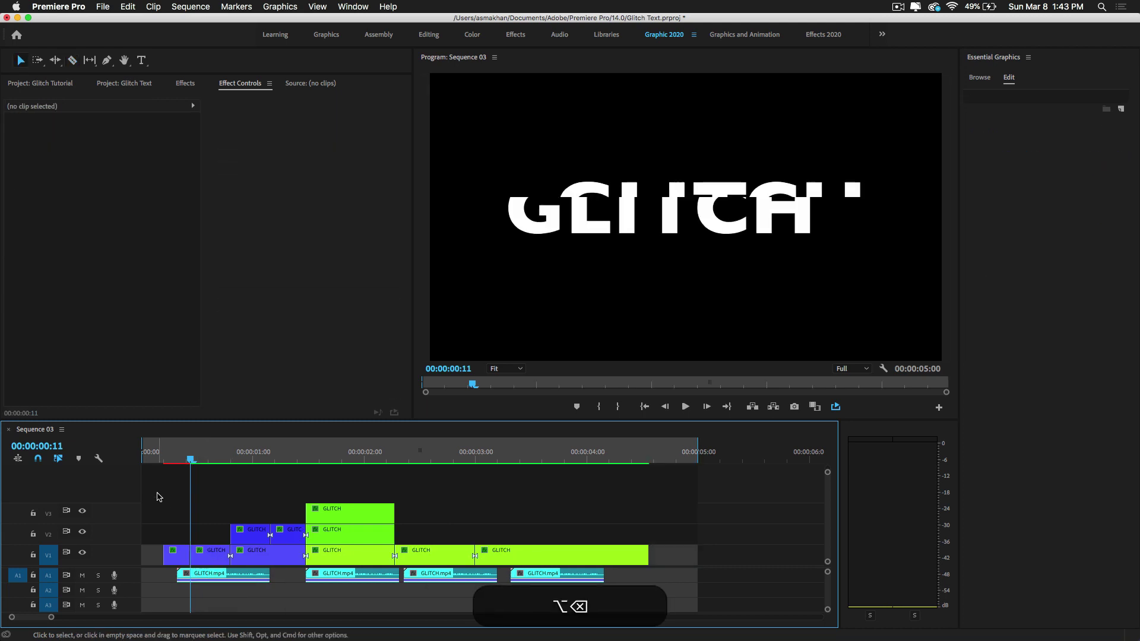
# Start the sequence at 00:00:00:06 and render previews.
pyautogui.moveTo(145, 451); pyautogui.dragTo(167, 456)
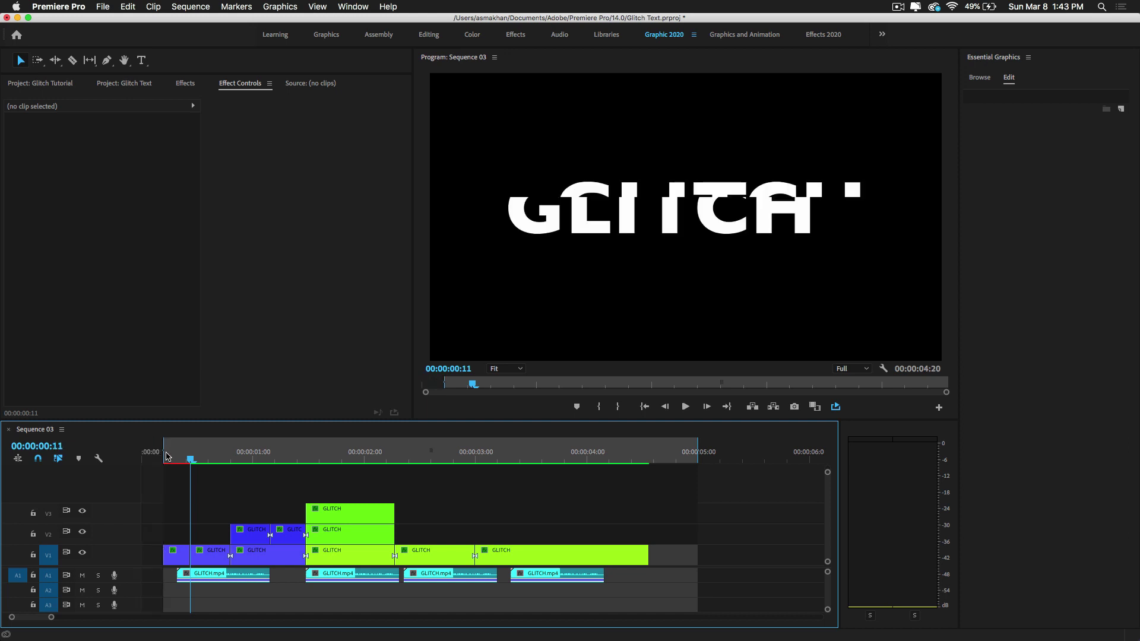
pyautogui.press('Return')
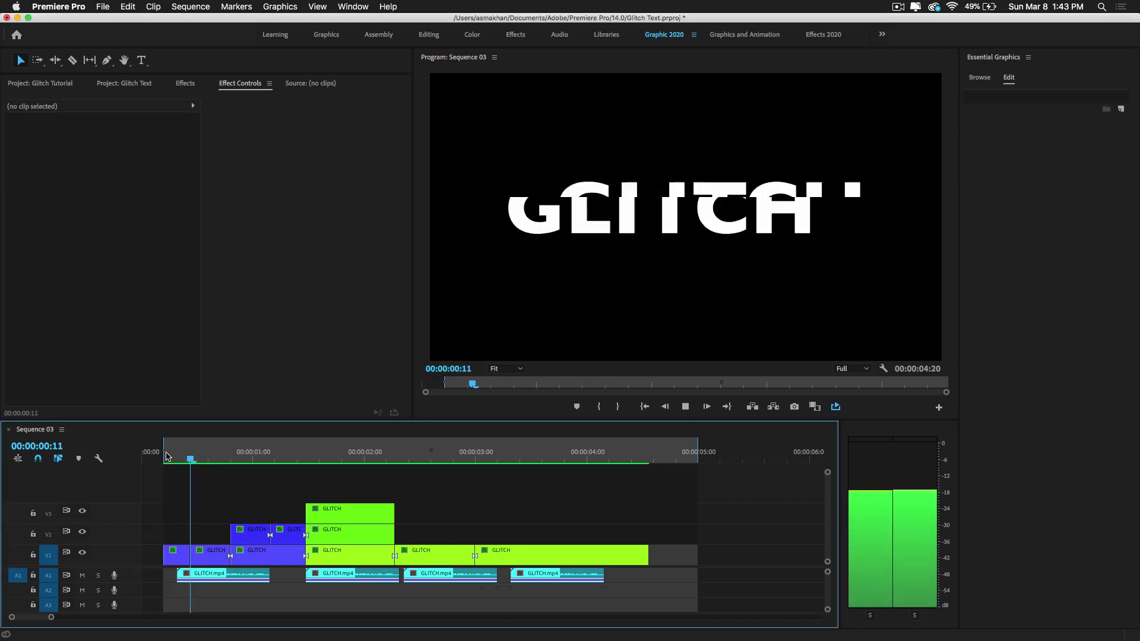
pyautogui.click(173, 455)
pyautogui.moveTo(175, 455); pyautogui.dragTo(169, 453)
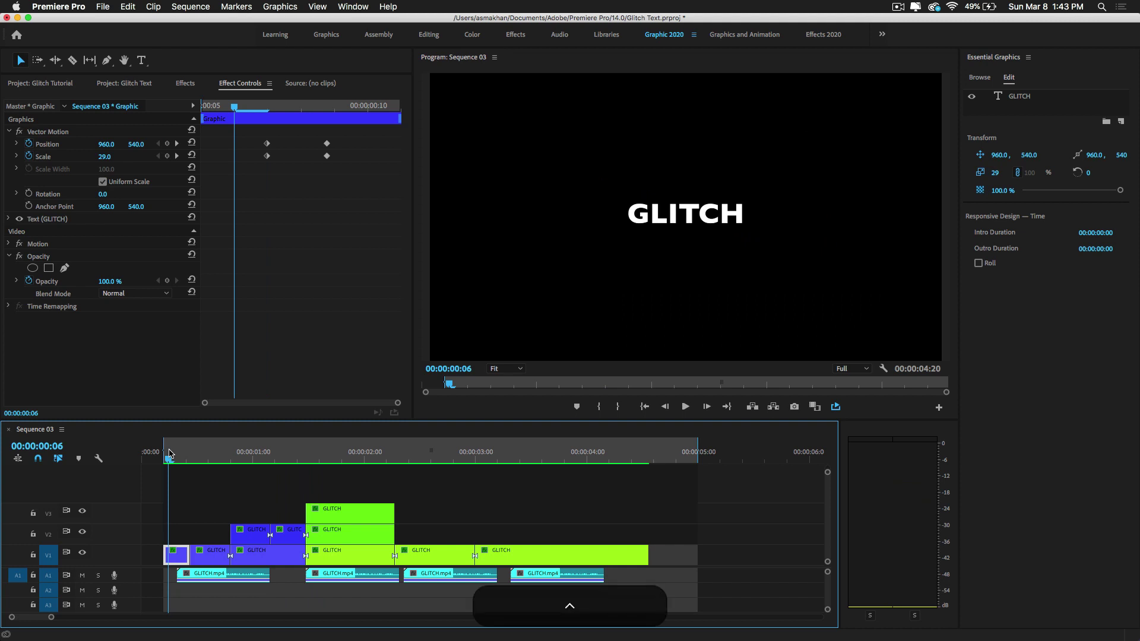
pyautogui.hotkey('ctrl', '`')
pyautogui.press('space')
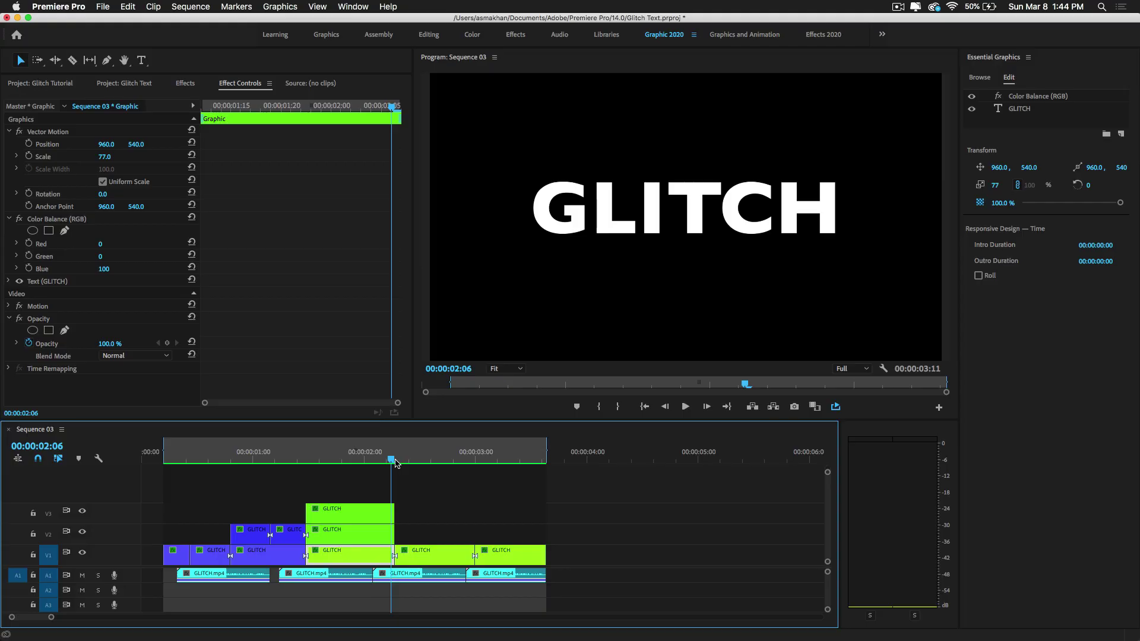
pyautogui.moveTo(392, 461)
pyautogui.mouseDown()
pyautogui.moveTo(348, 462)
pyautogui.moveTo(404, 460)
pyautogui.mouseUp()
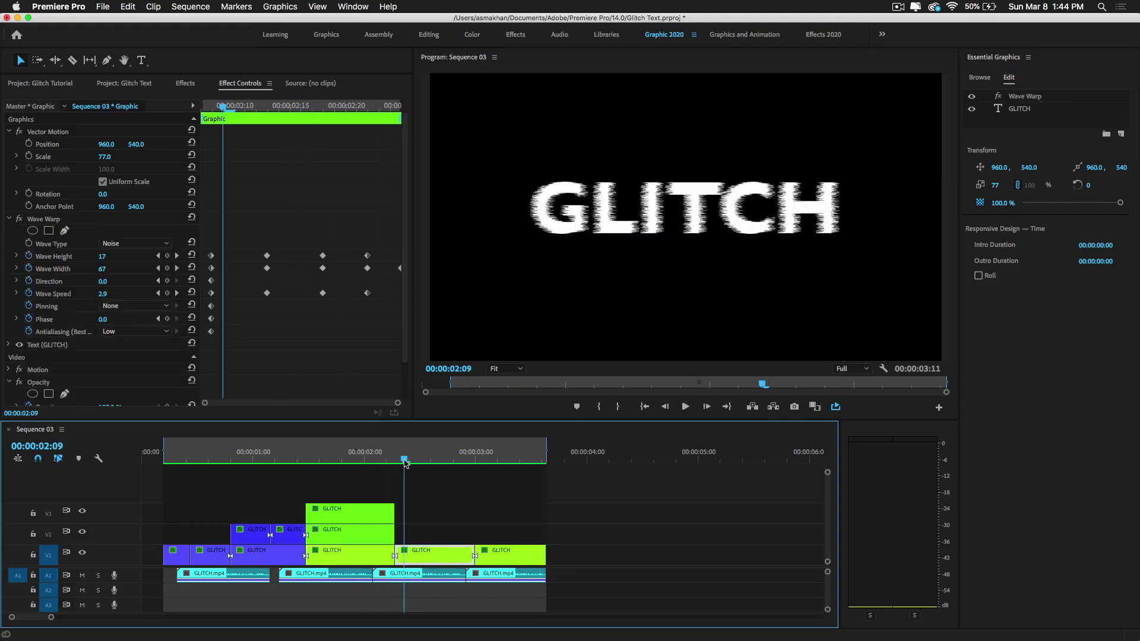
pyautogui.moveTo(319, 455); pyautogui.dragTo(400, 467)
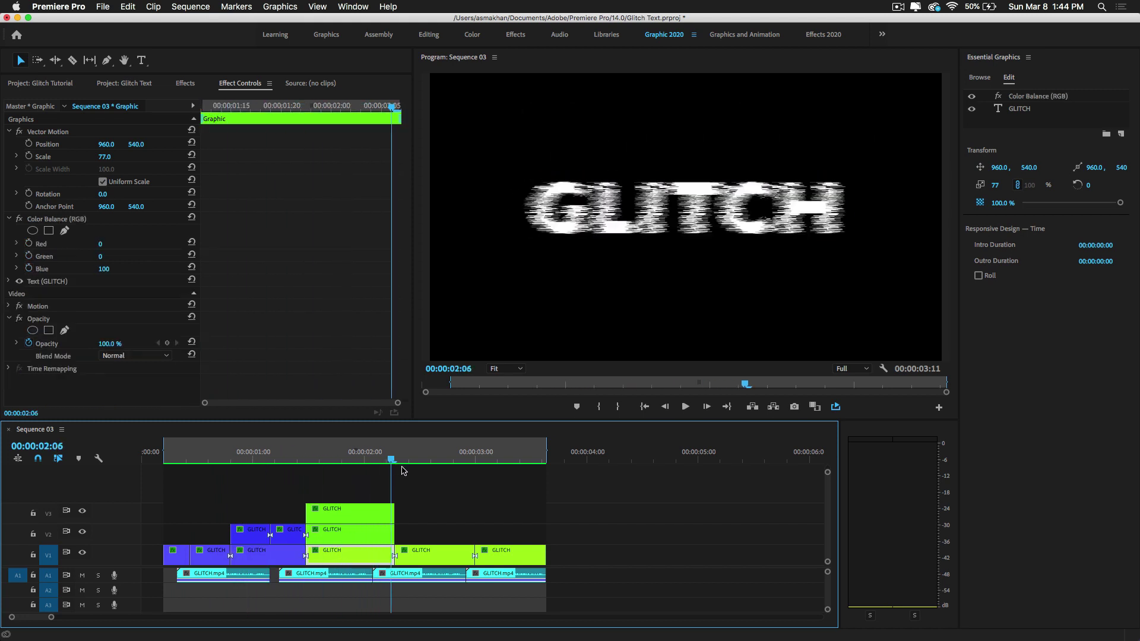